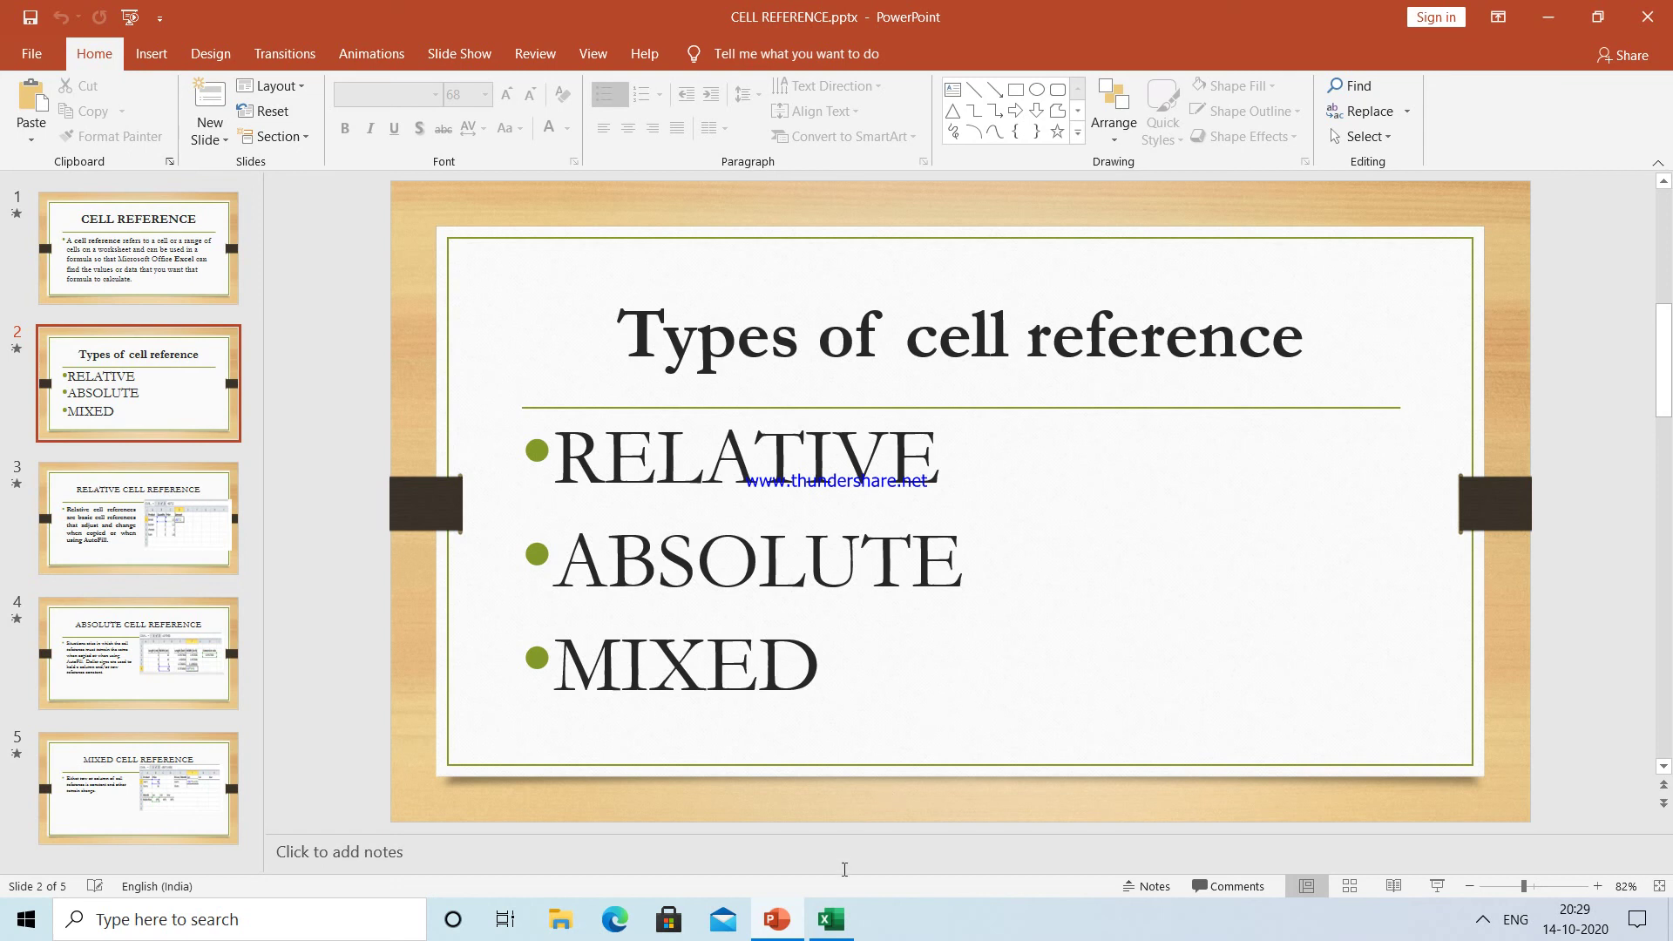
Enter =B2+C2 in D2 and fill it down to D10, giving totals 57564 to 77476.
left_click(831, 919)
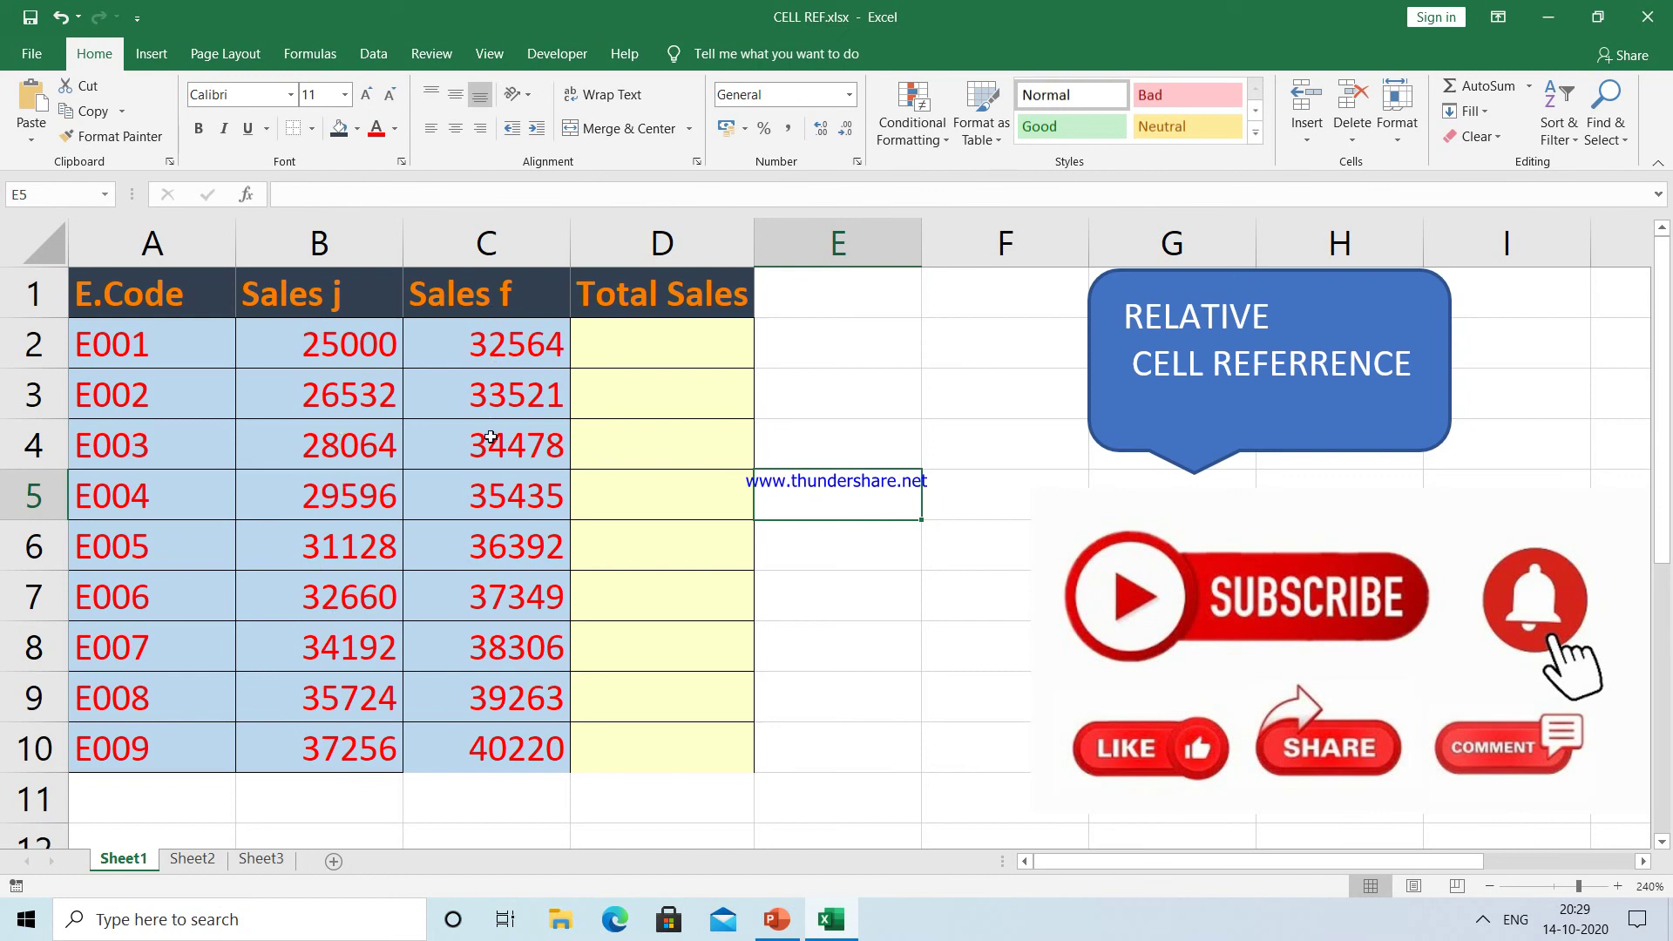
left_click(646, 342)
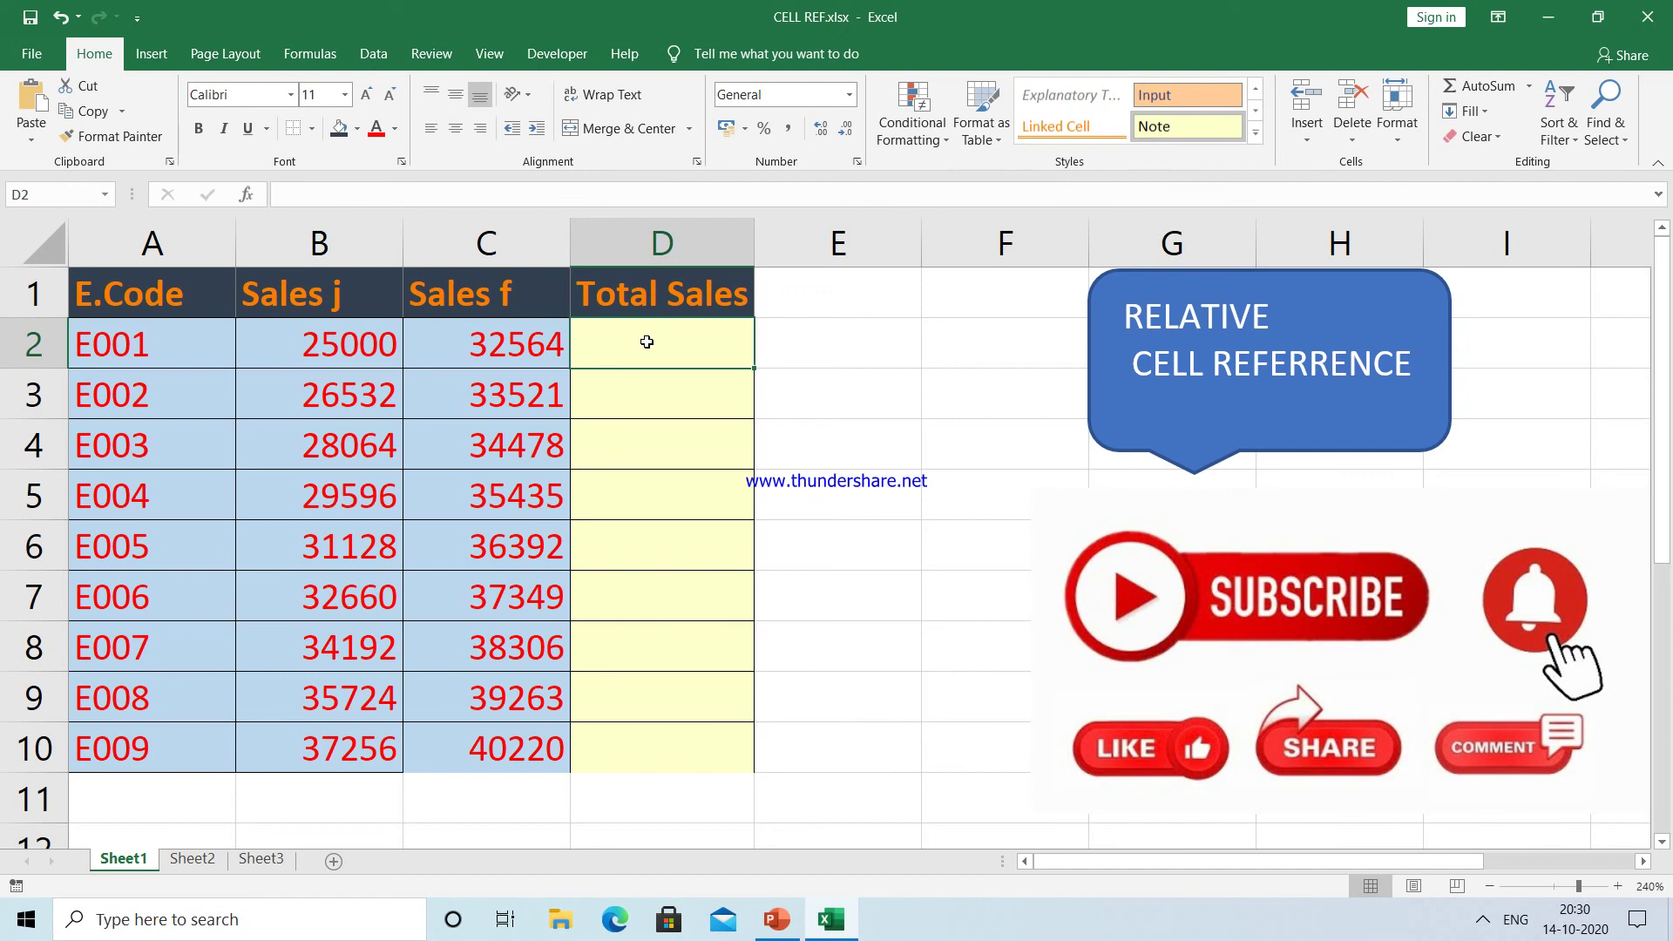
type("=")
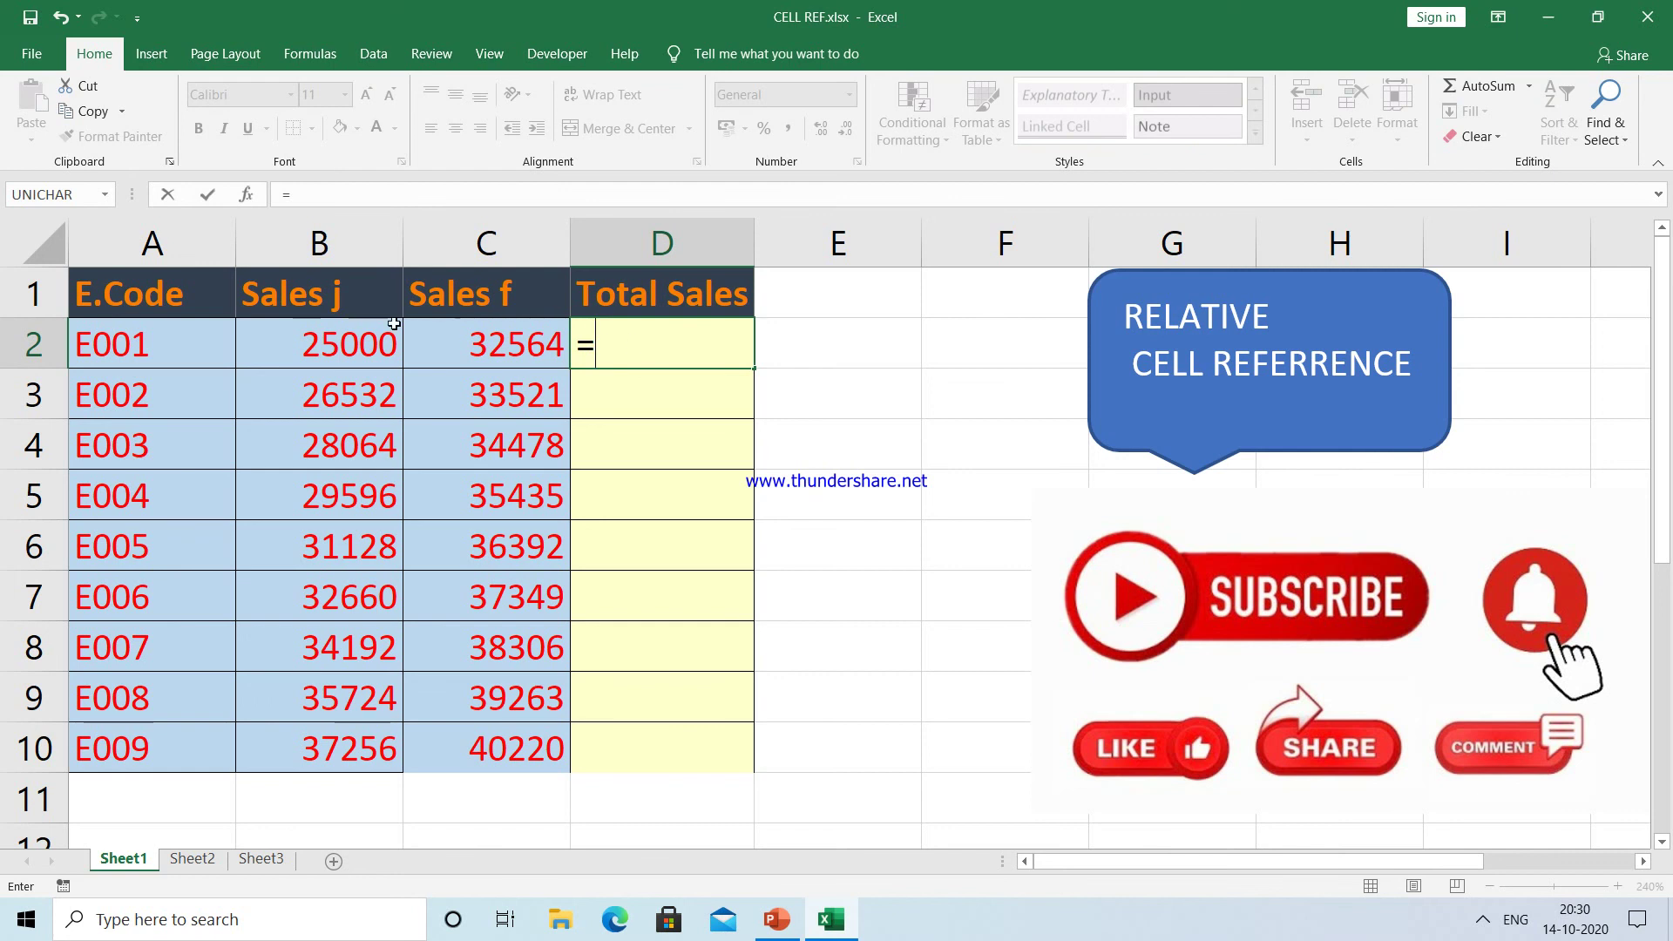
left_click(315, 351)
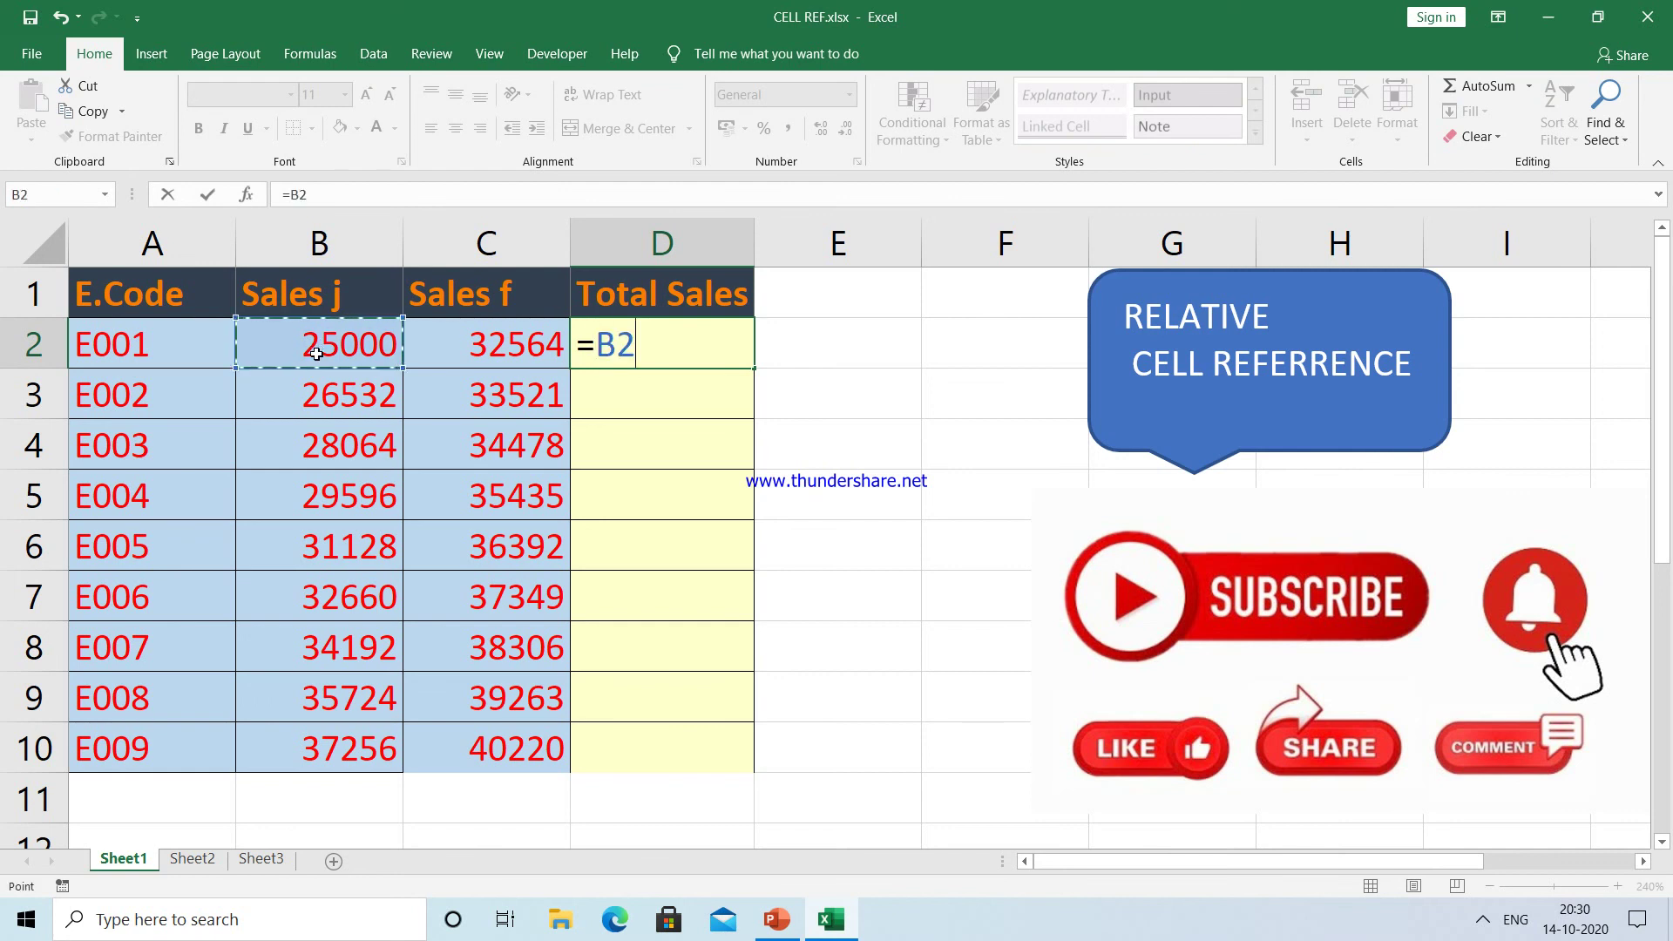
type("+")
left_click(471, 343)
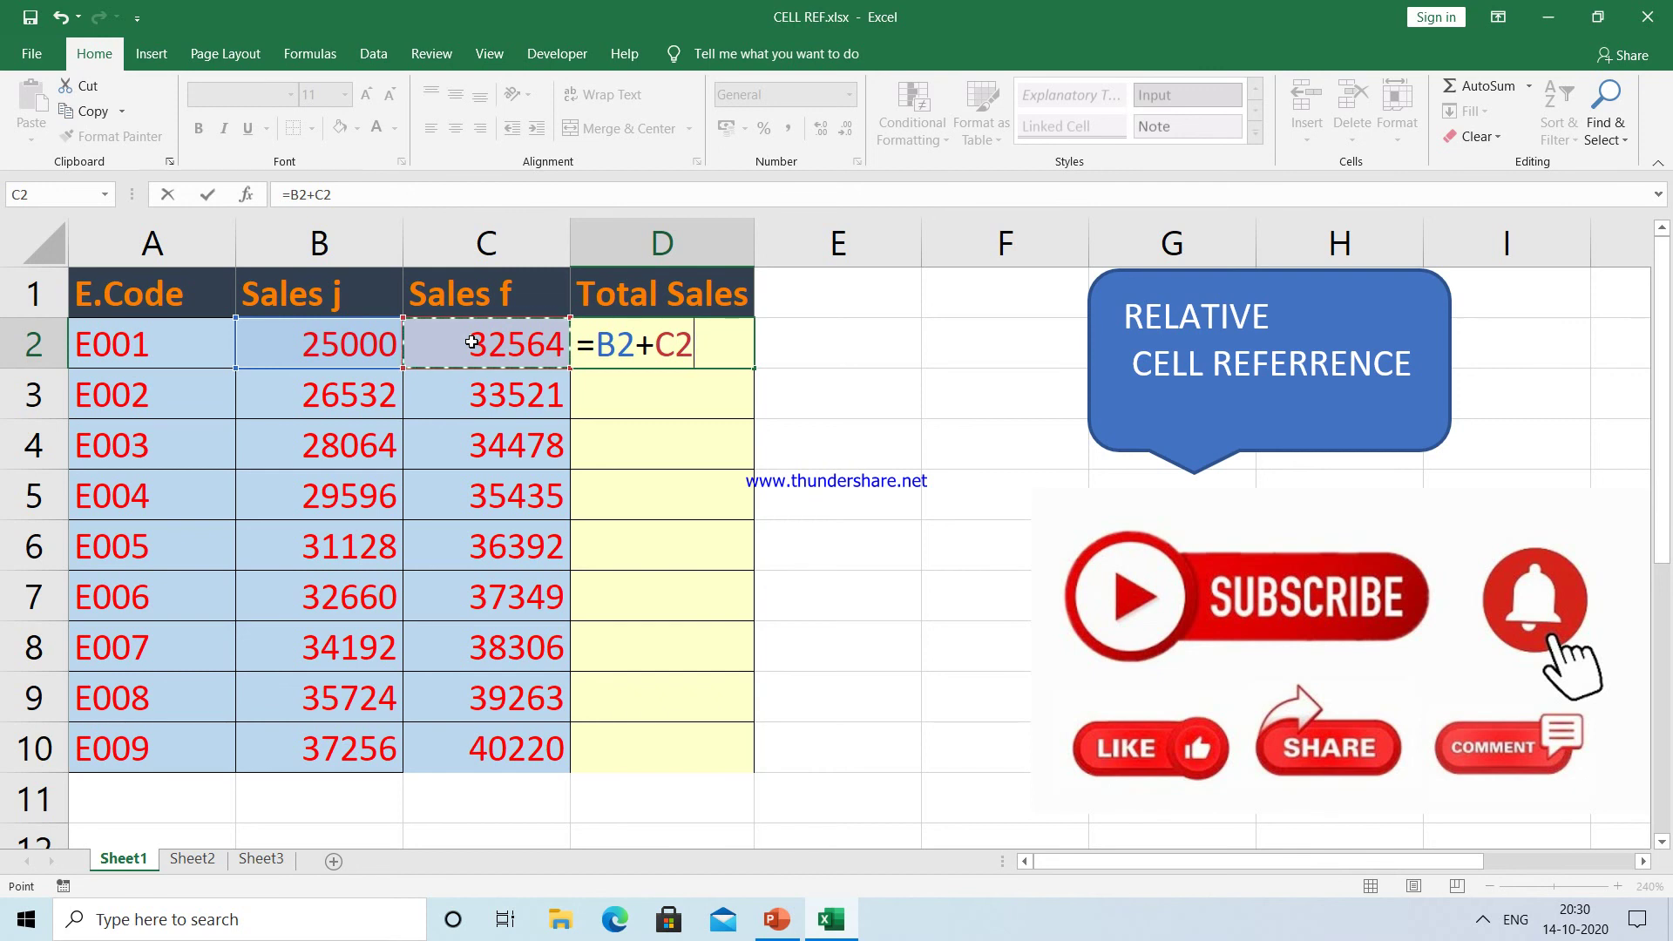
key("Return")
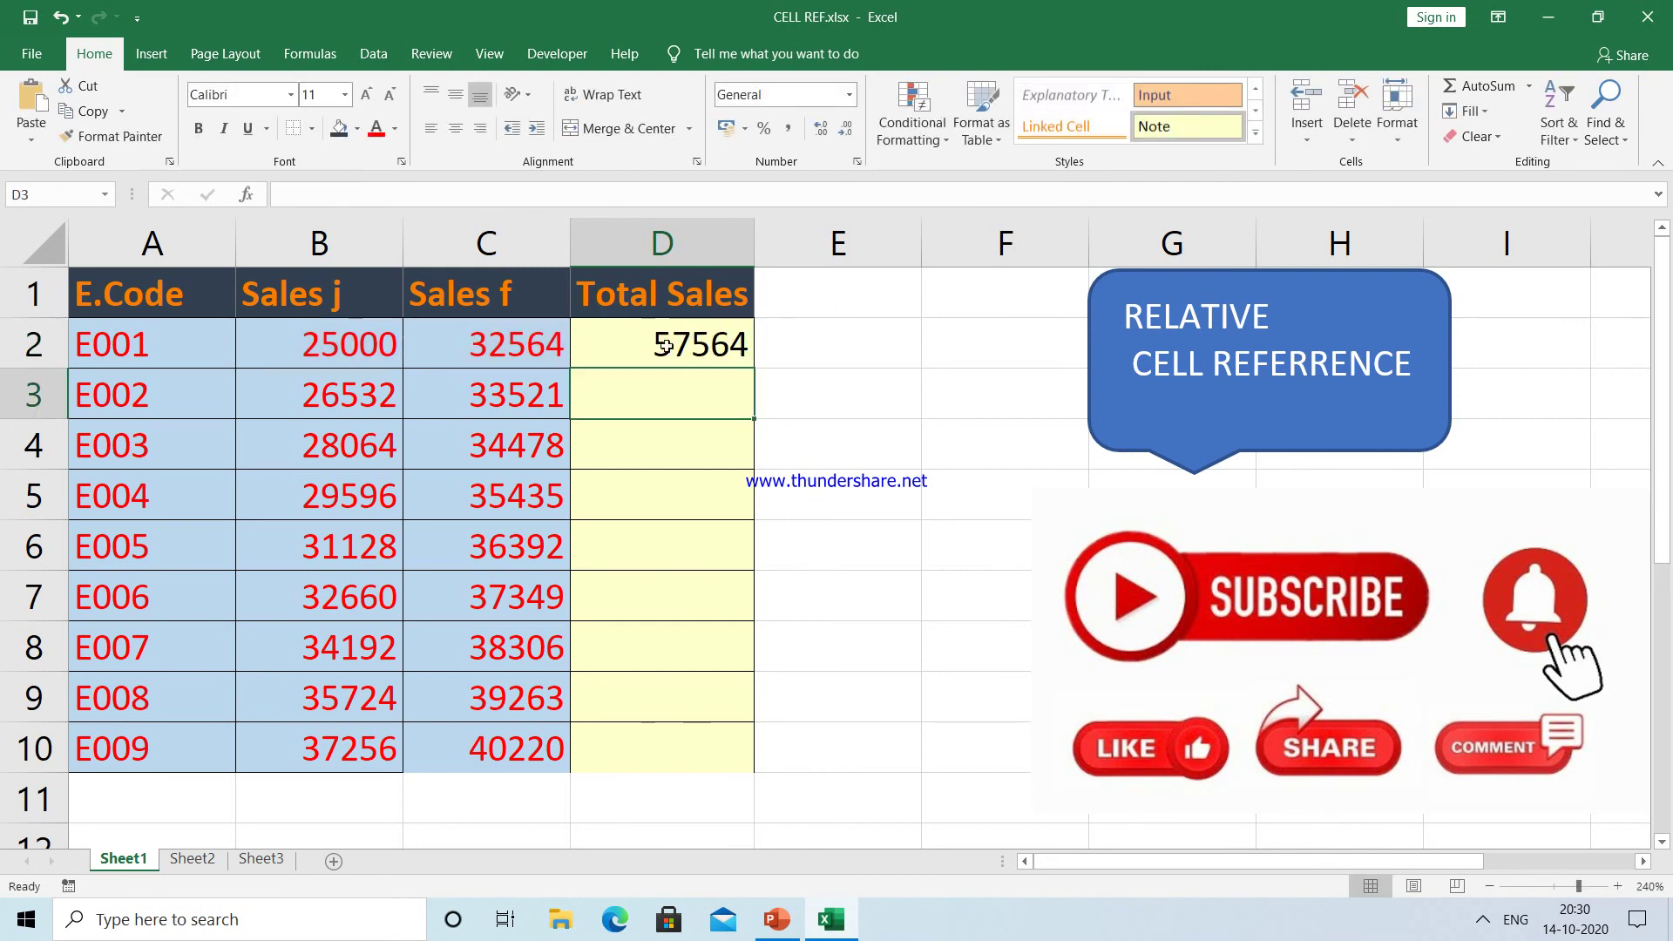
left_click(661, 348)
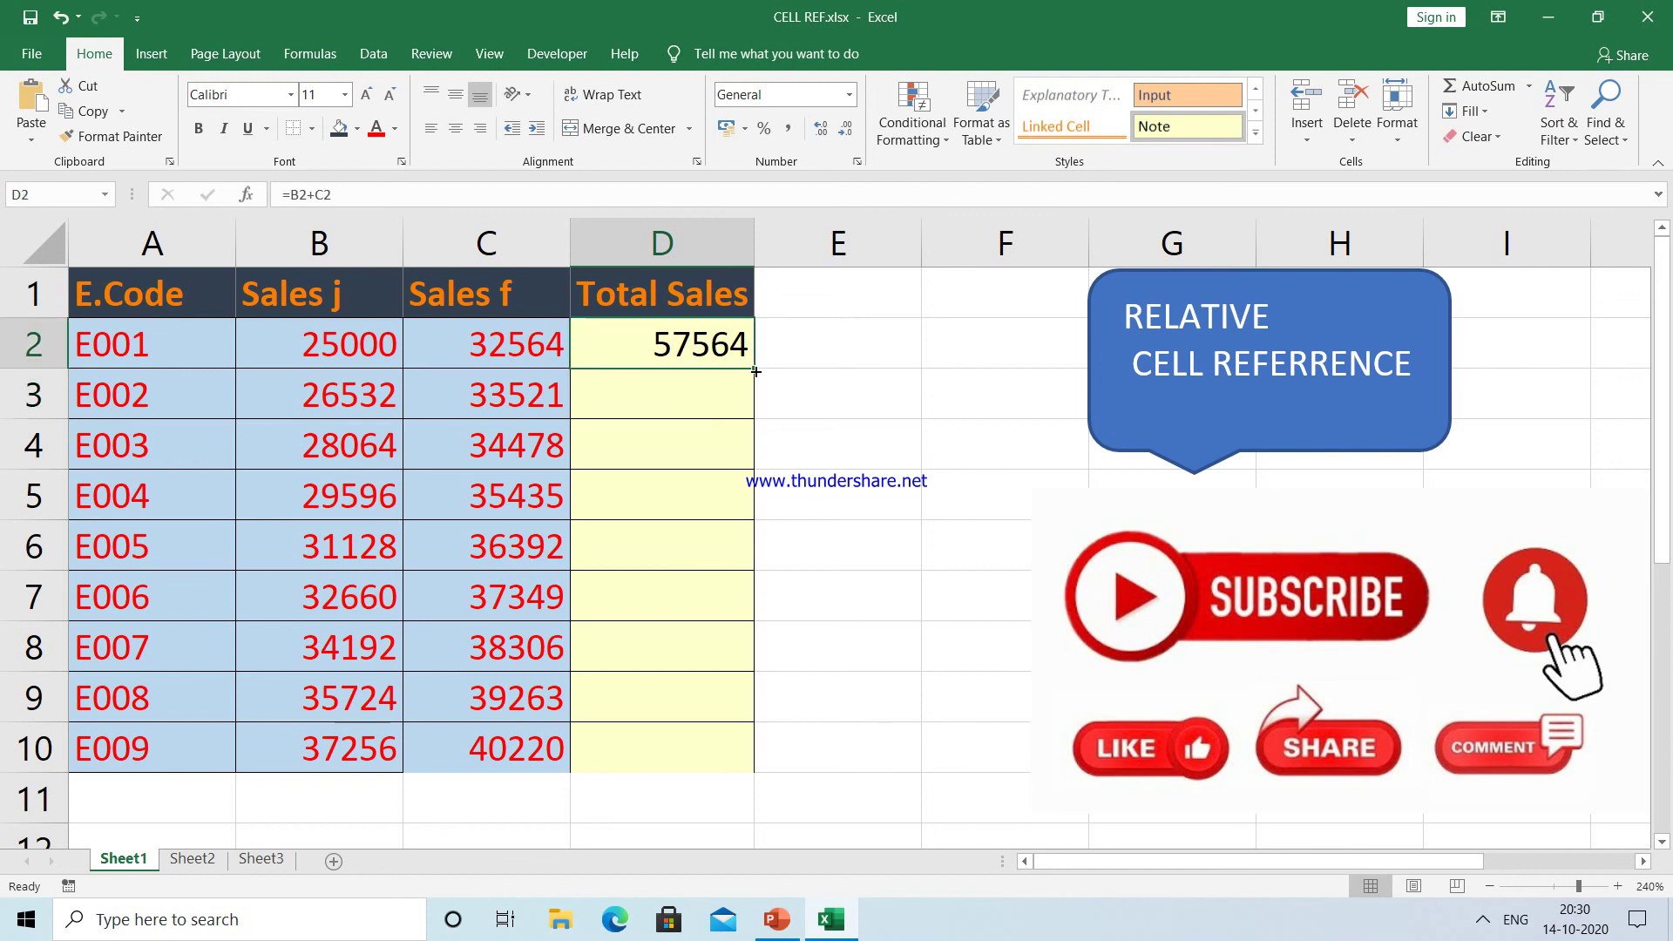
left_click_drag(756, 369, 758, 751)
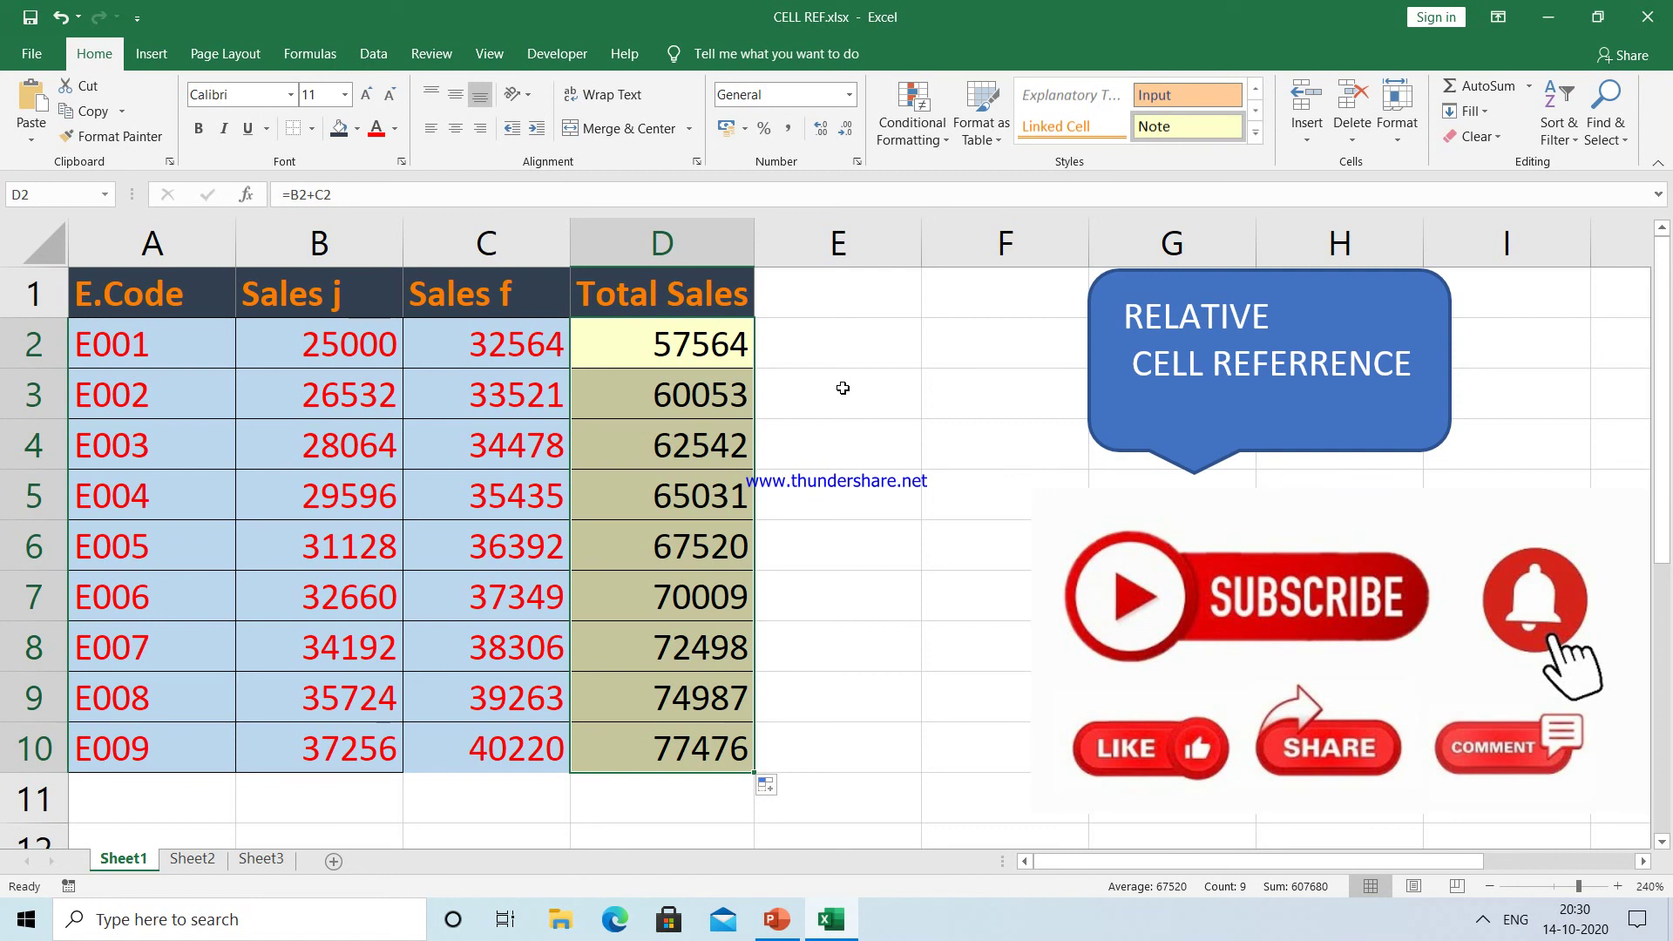
key("ctrl+grave")
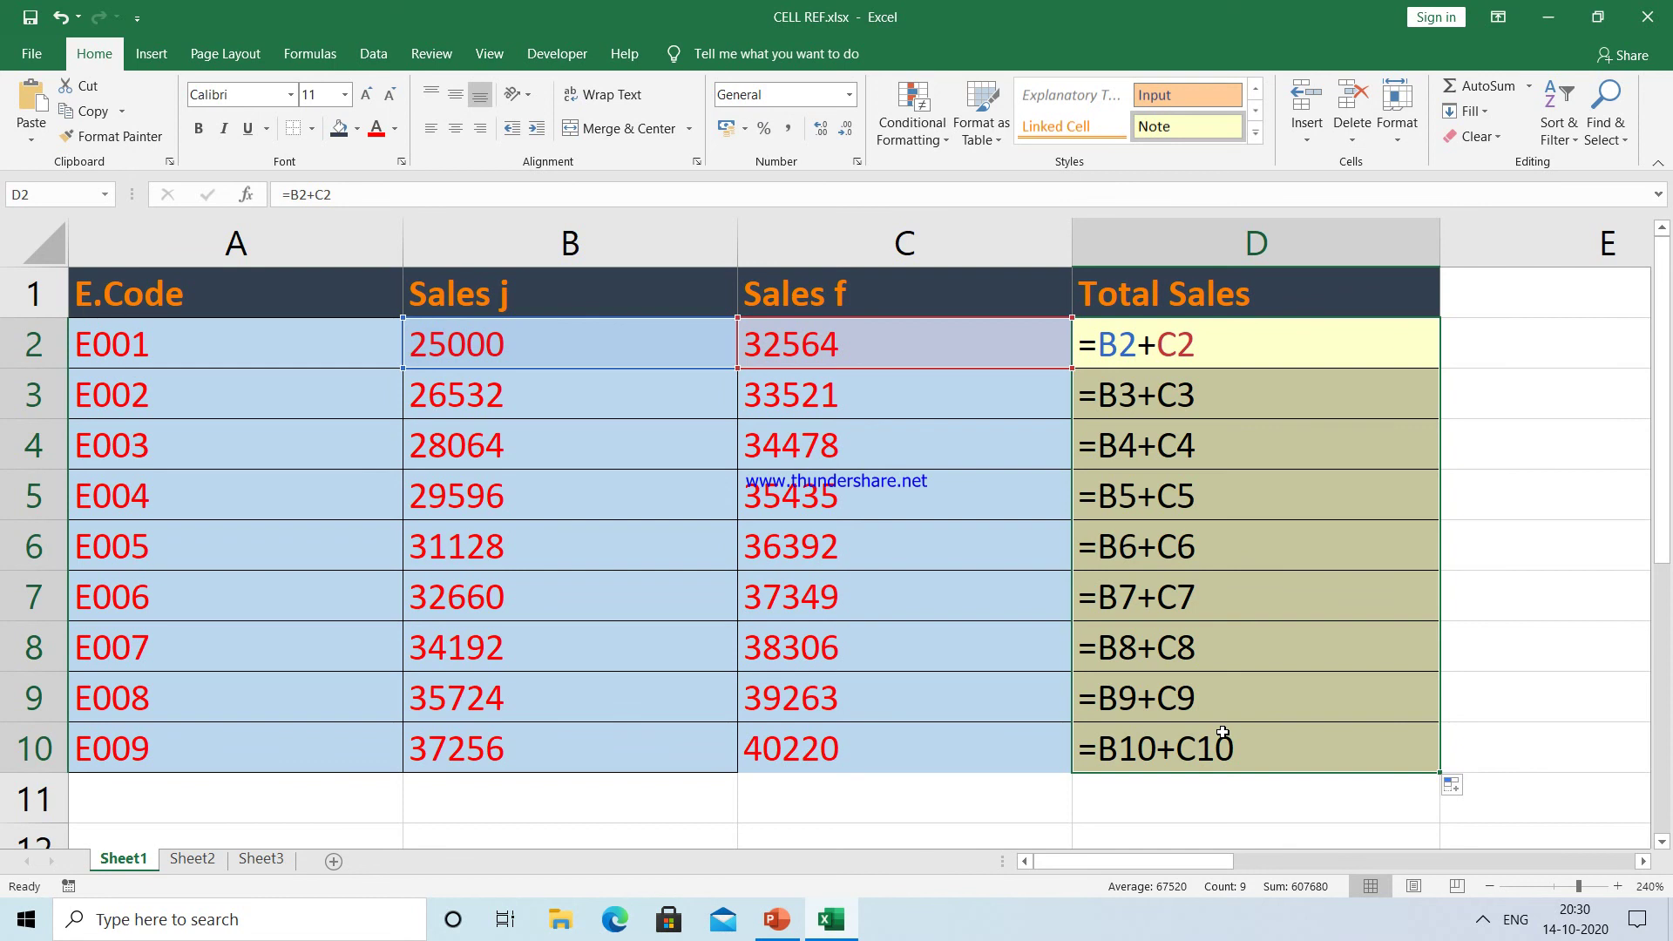
key("ctrl+grave")
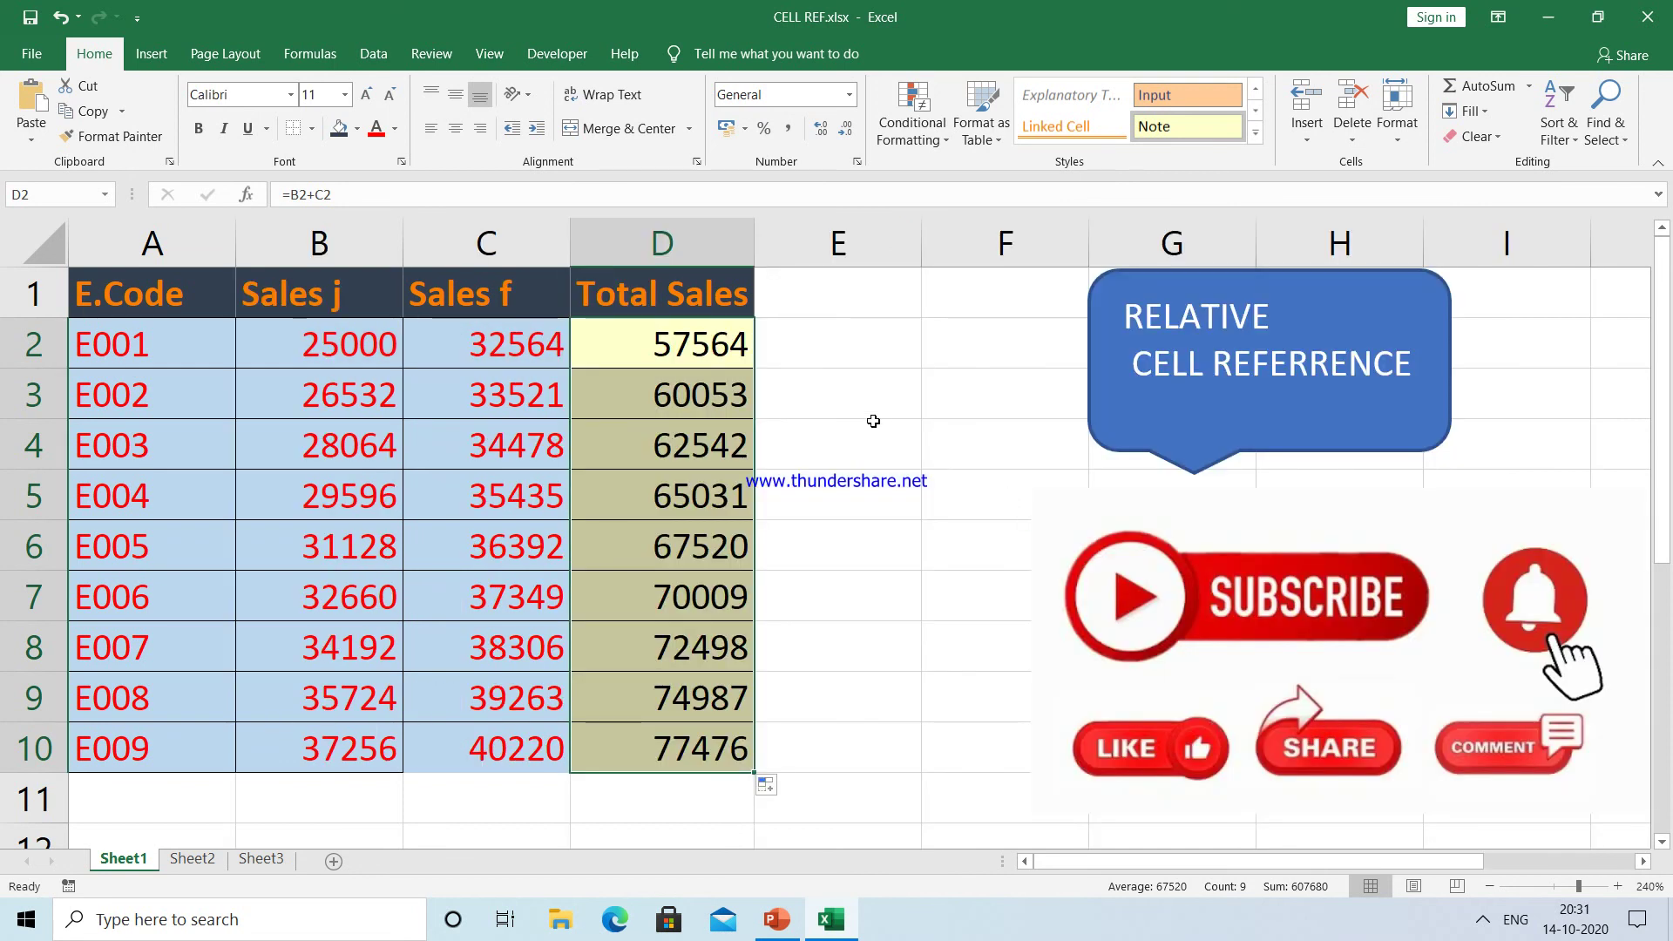
left_click(702, 351)
double_click(701, 350)
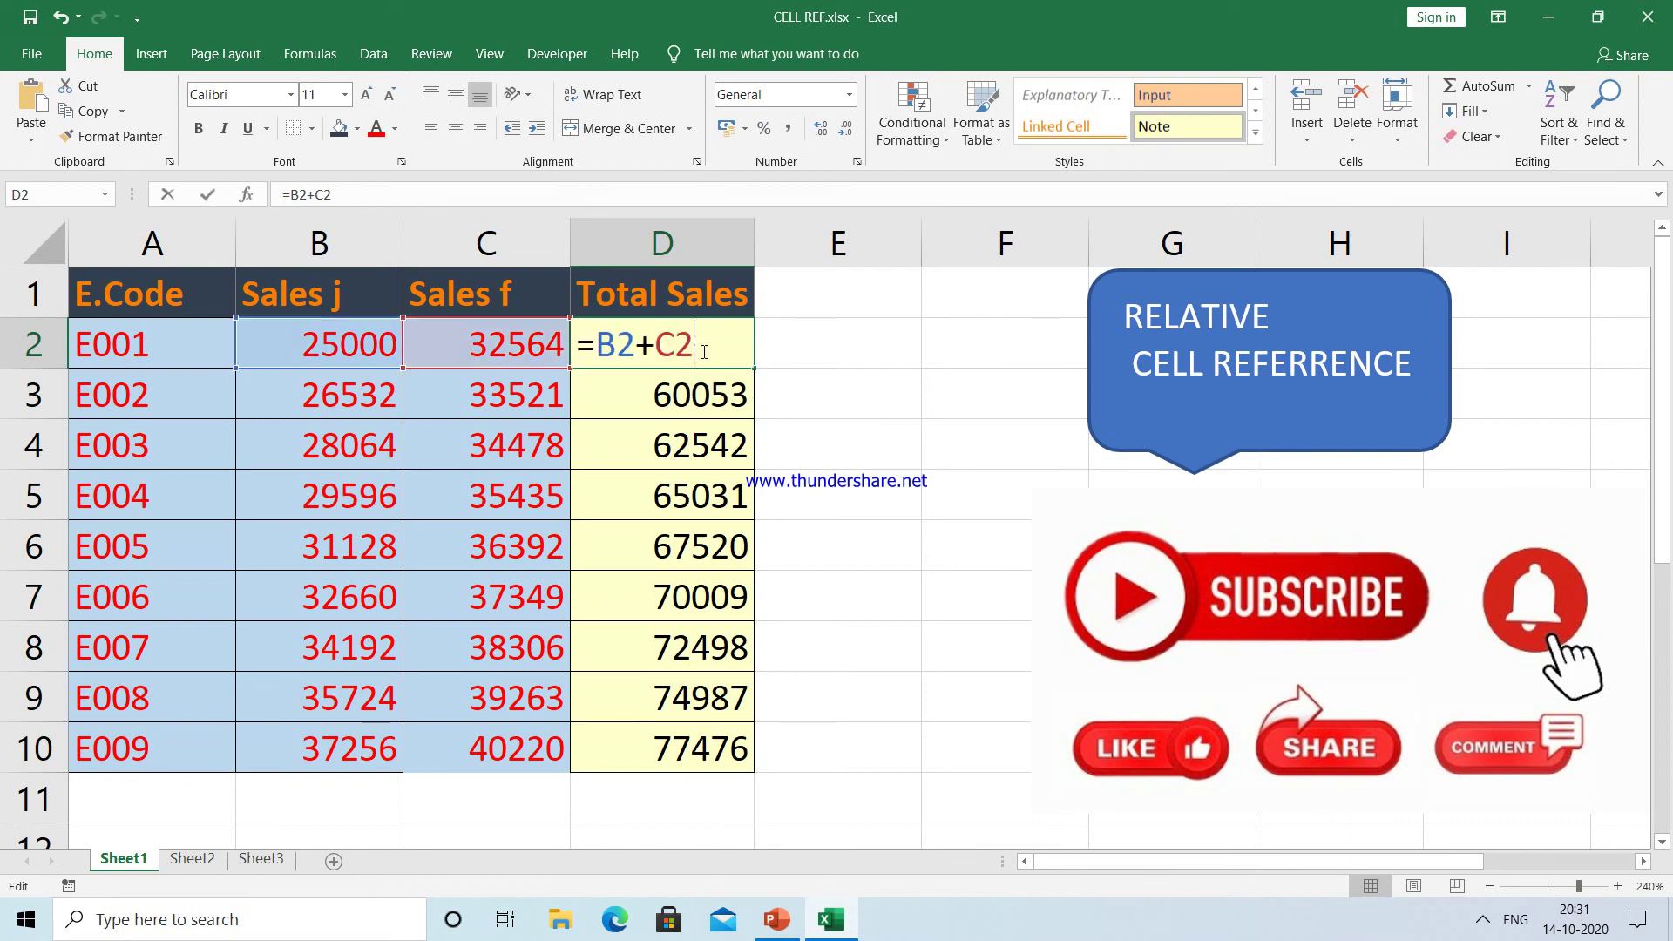
key("Return")
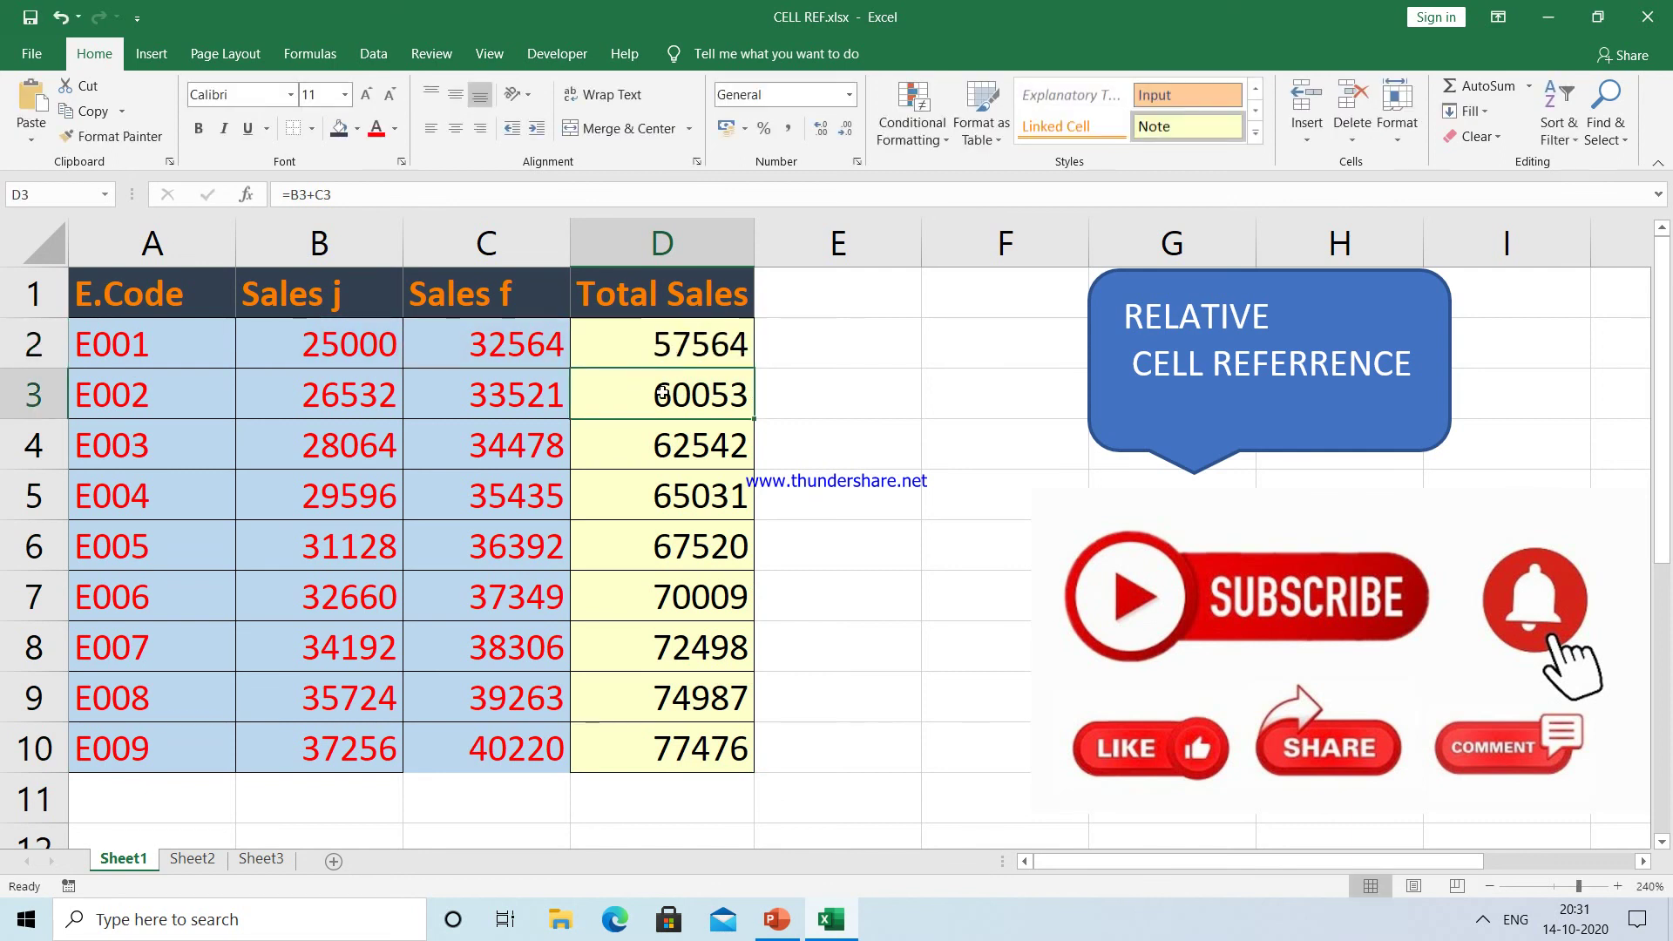
left_click(763, 394)
double_click(716, 389)
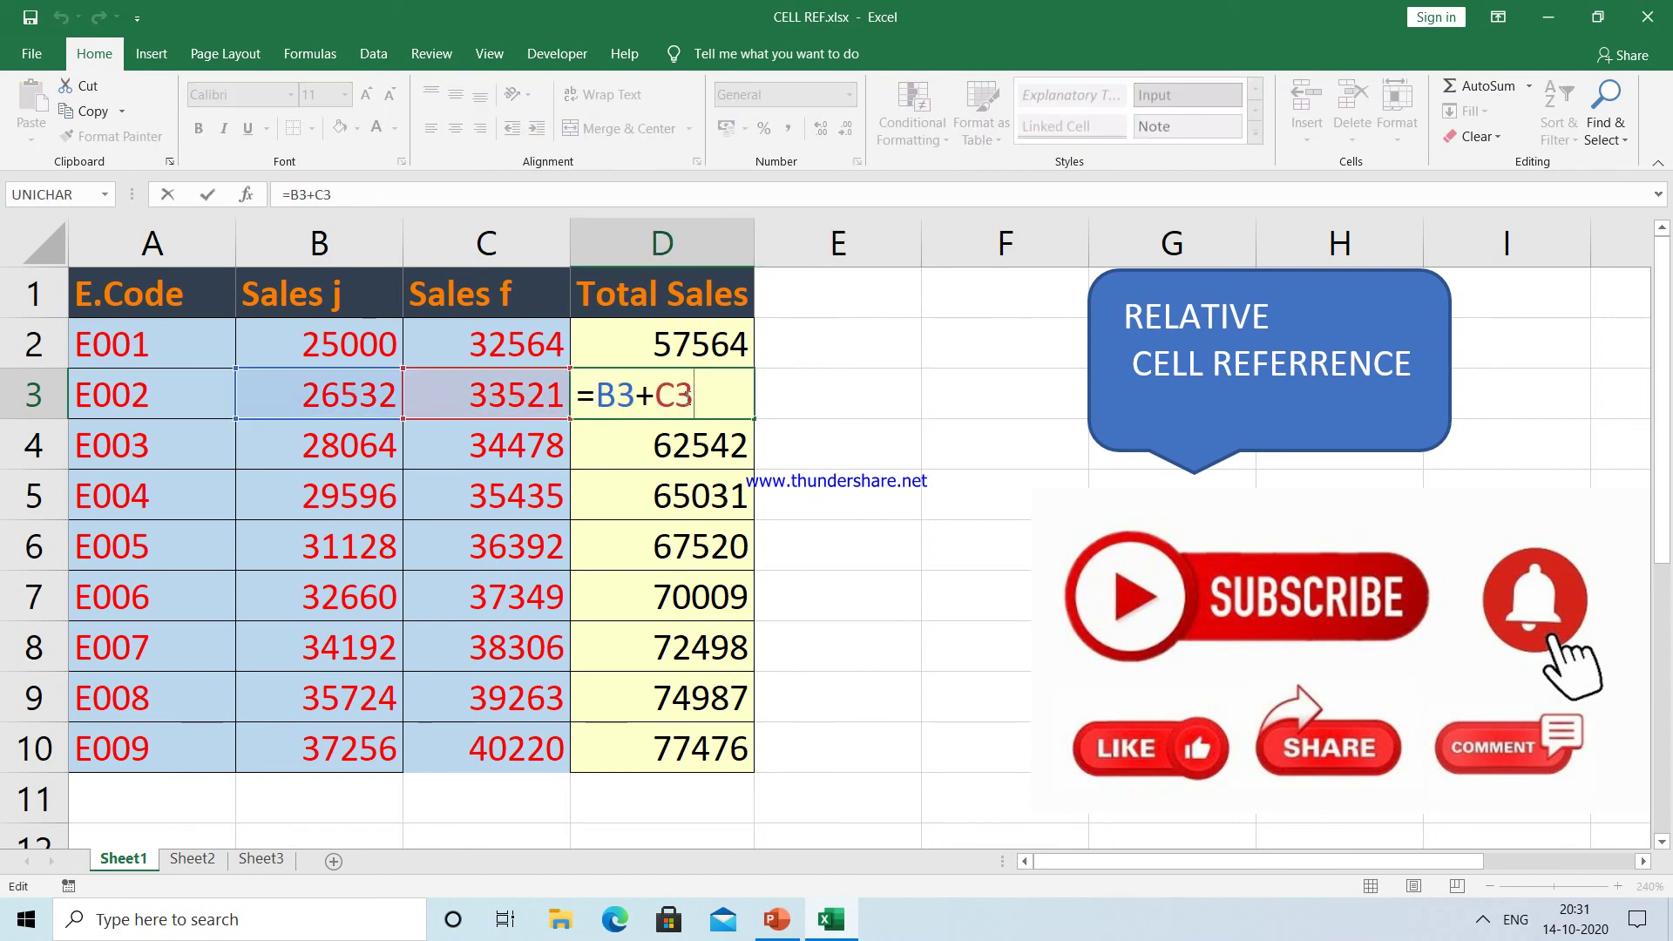
key("Return")
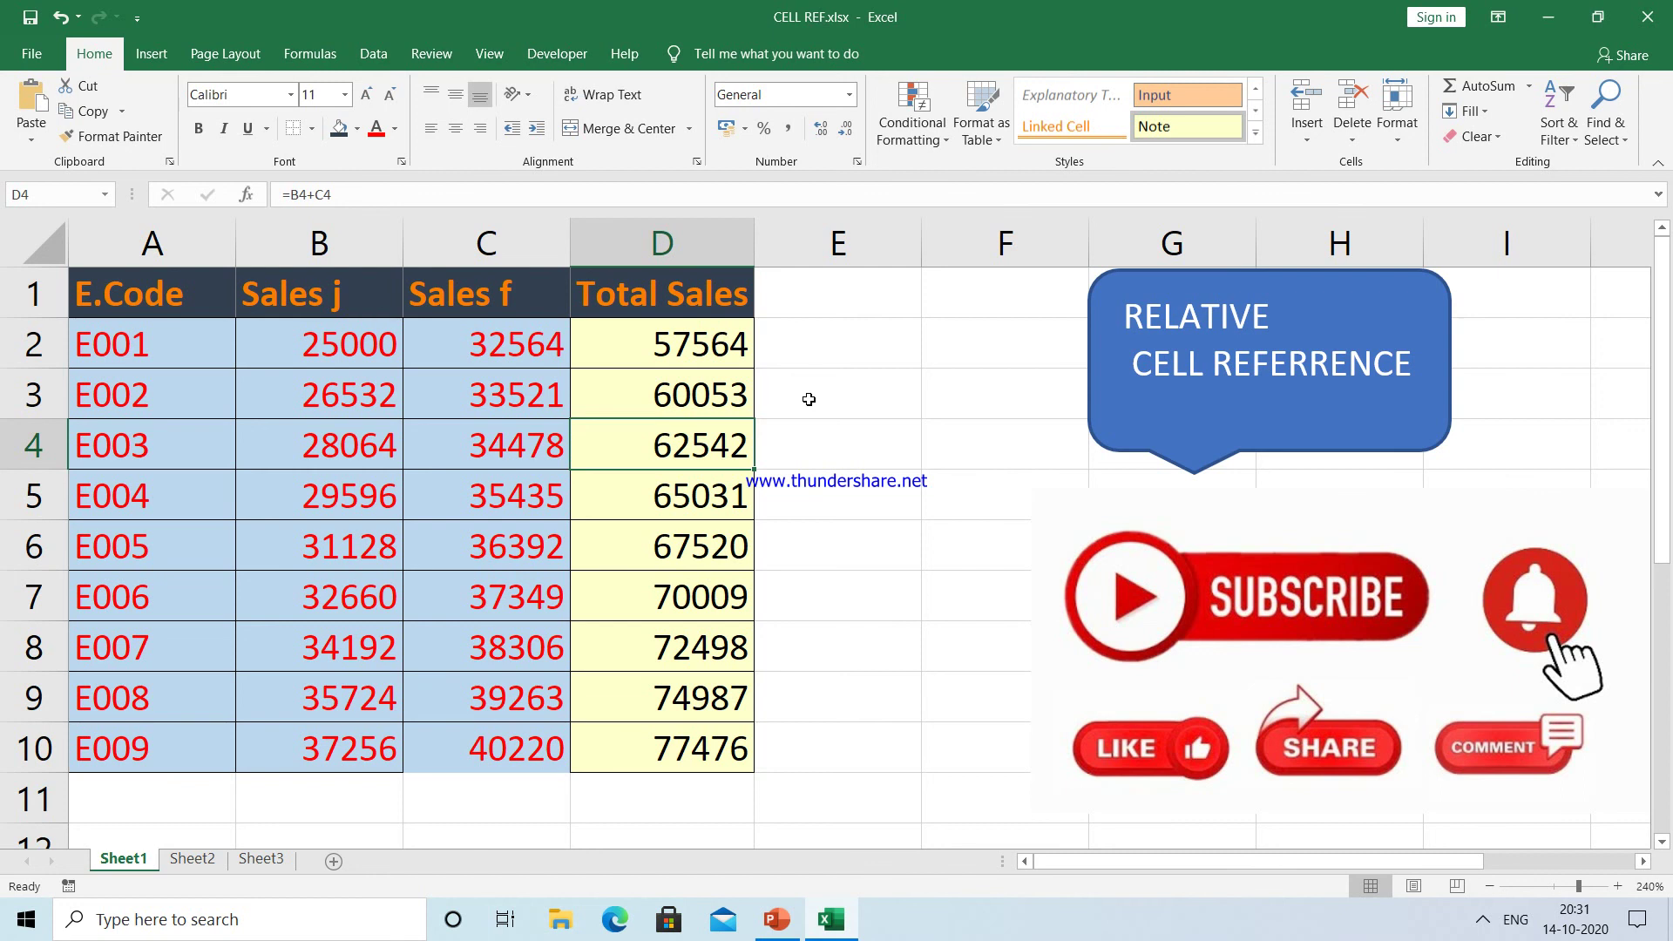
left_click(655, 789)
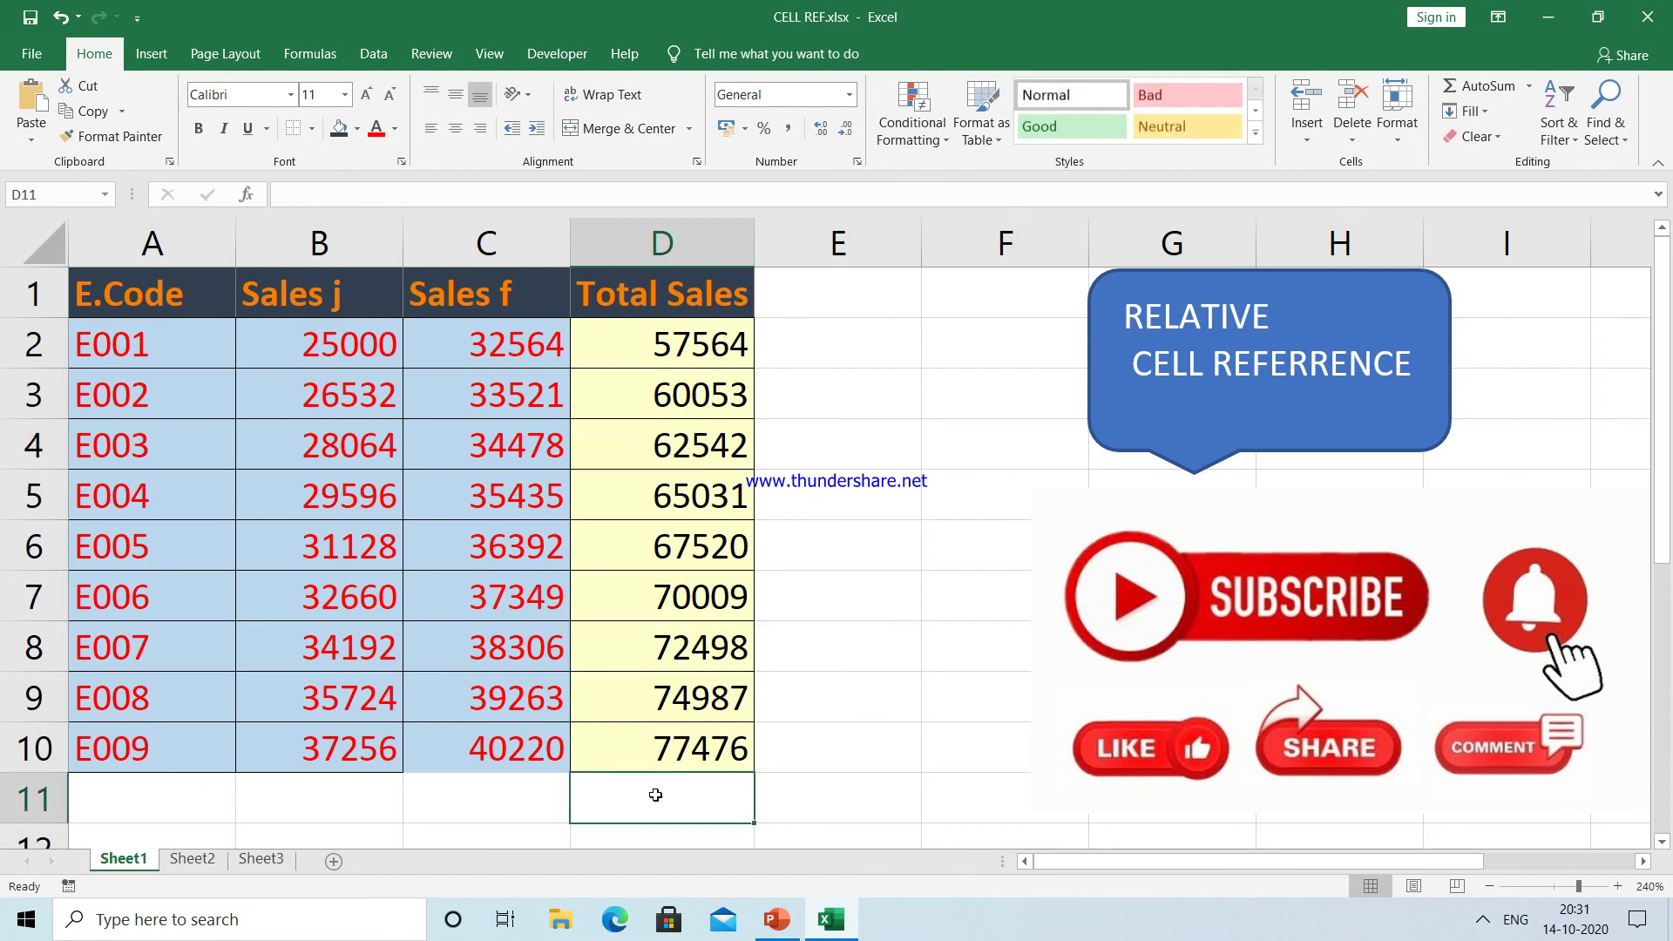
Put =sum(D2:D10) in D11 for a grand total of 607680.
type("=sum")
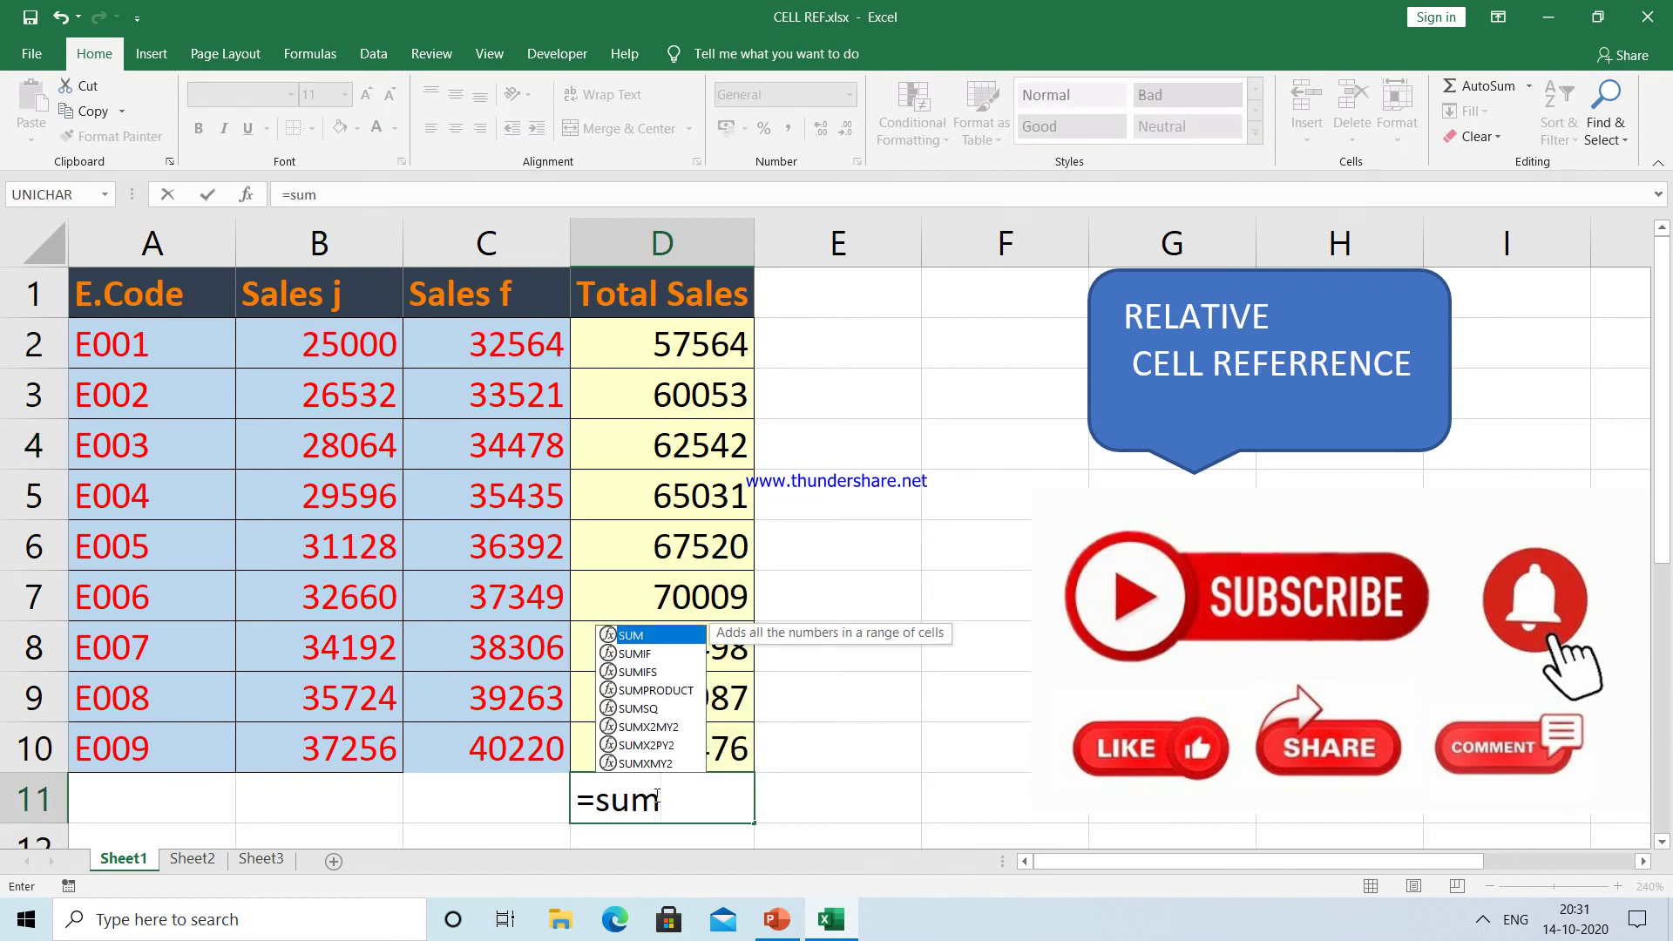
type("(")
left_click_drag(664, 344, 671, 726)
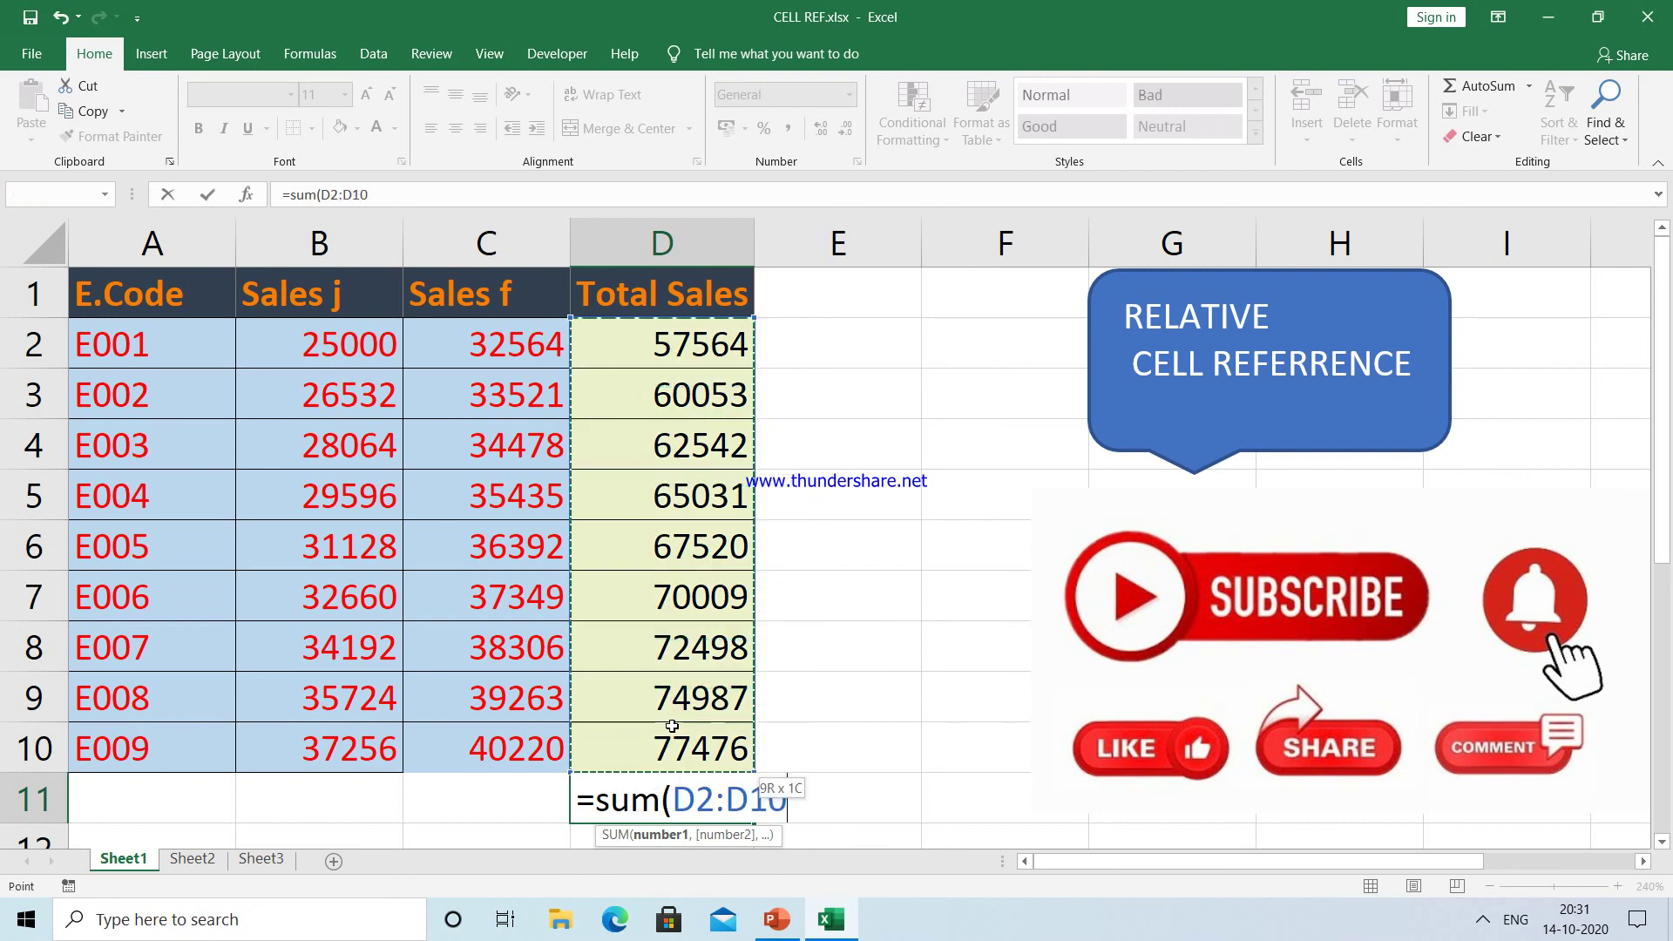
type(")")
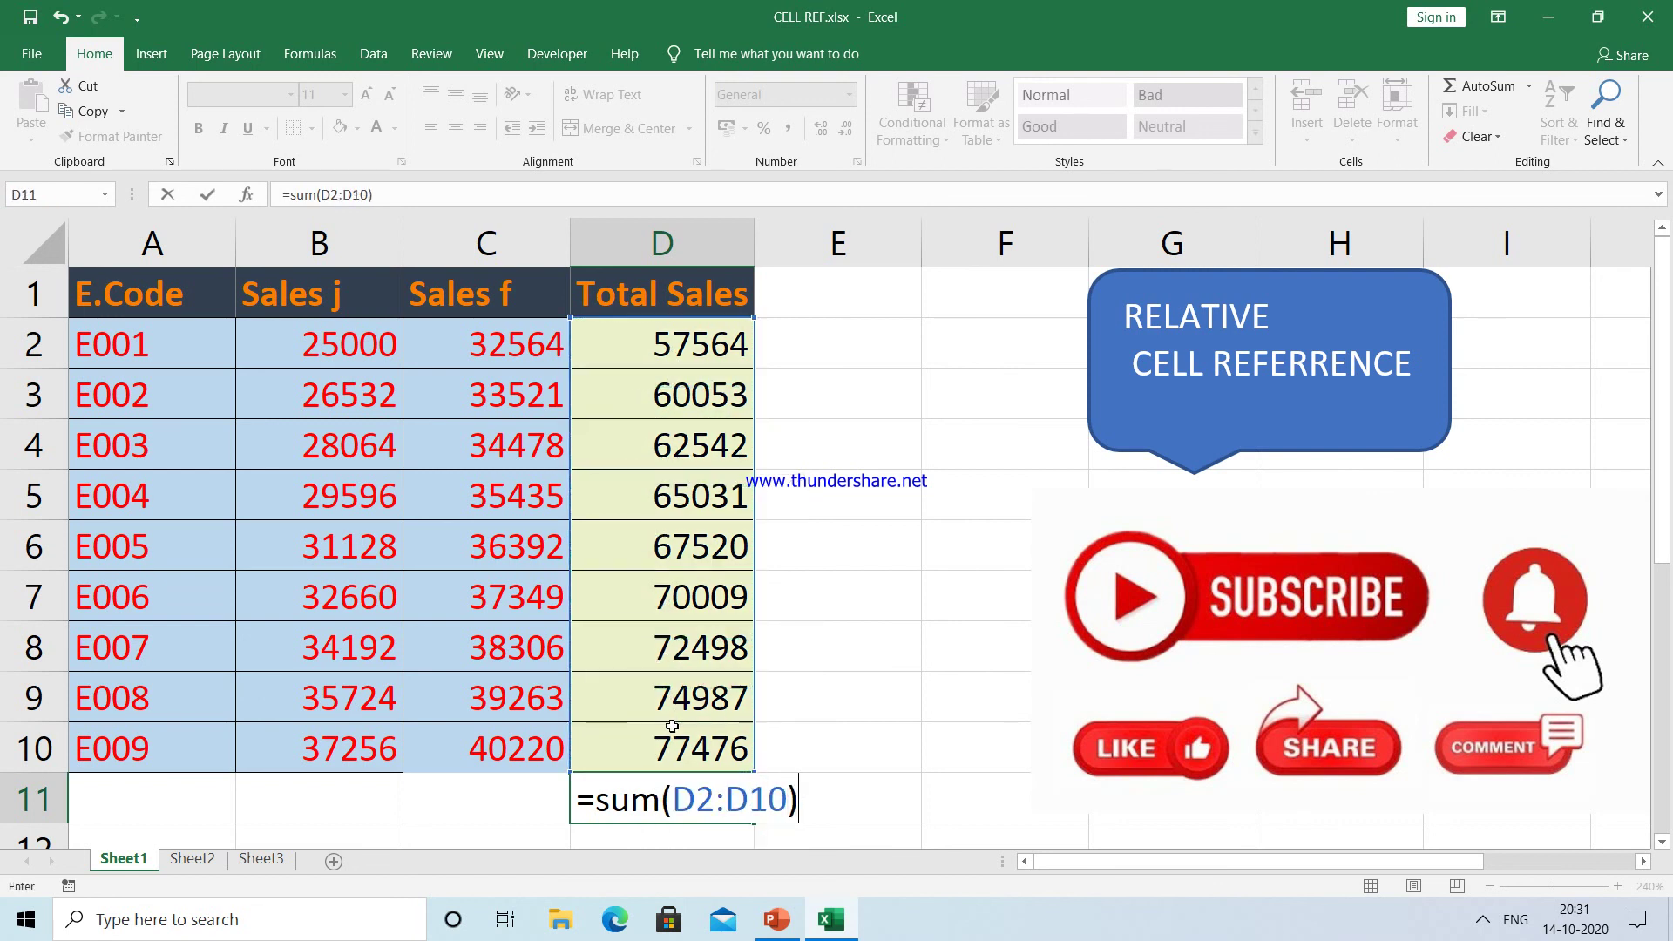
key("Return")
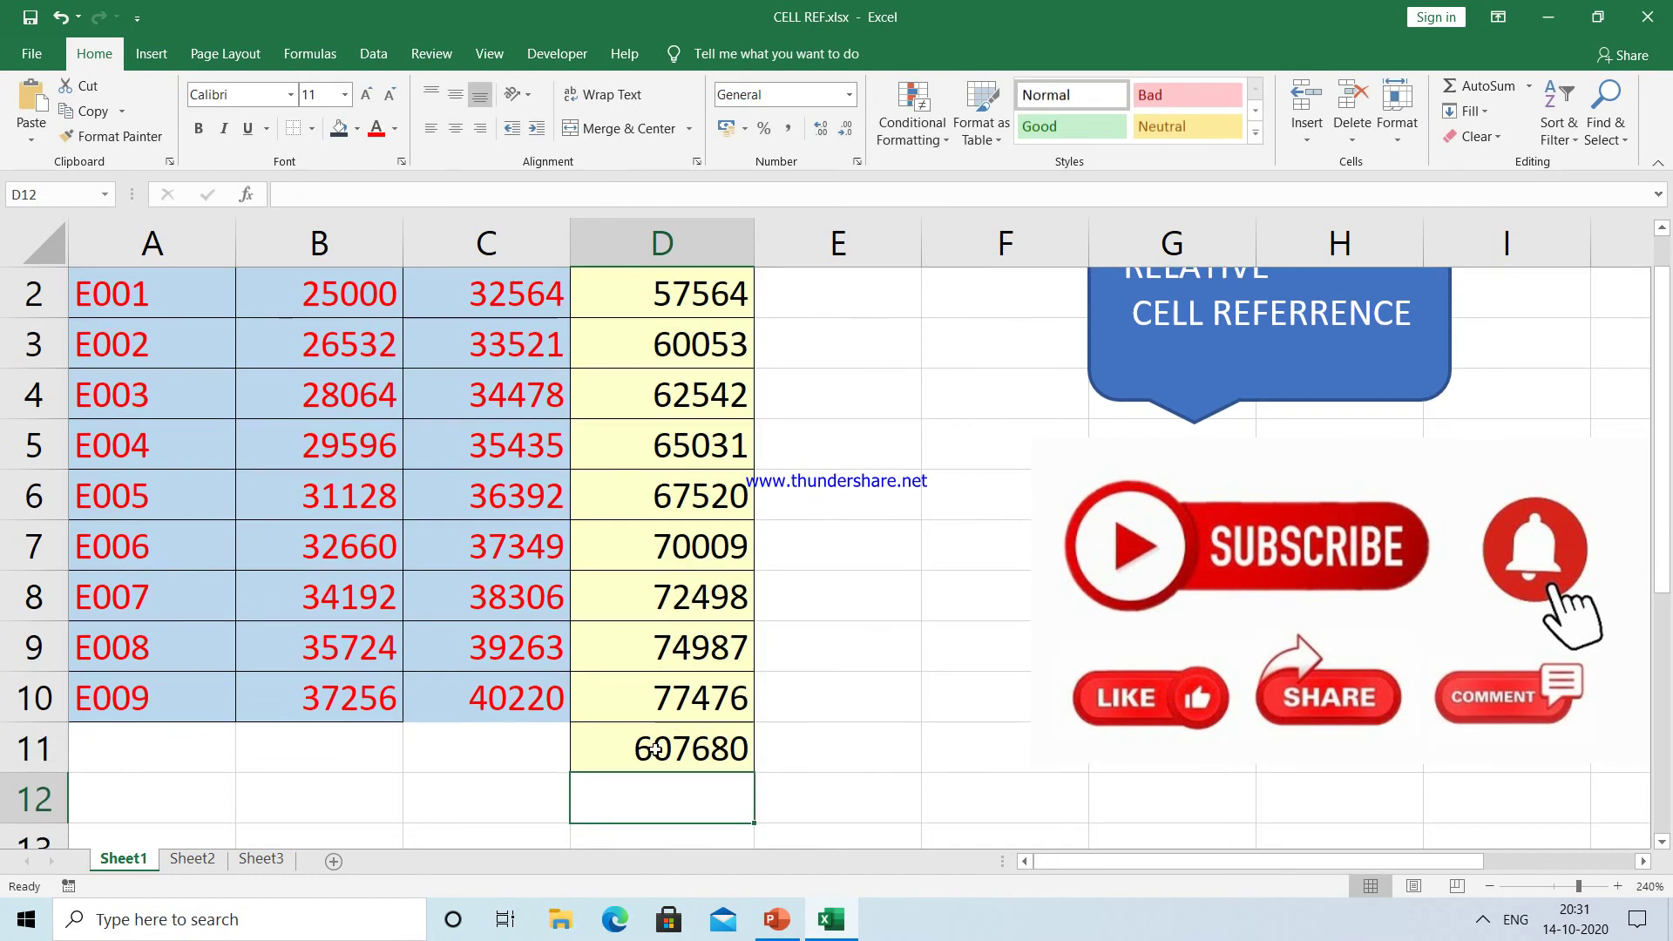
left_click(1662, 228)
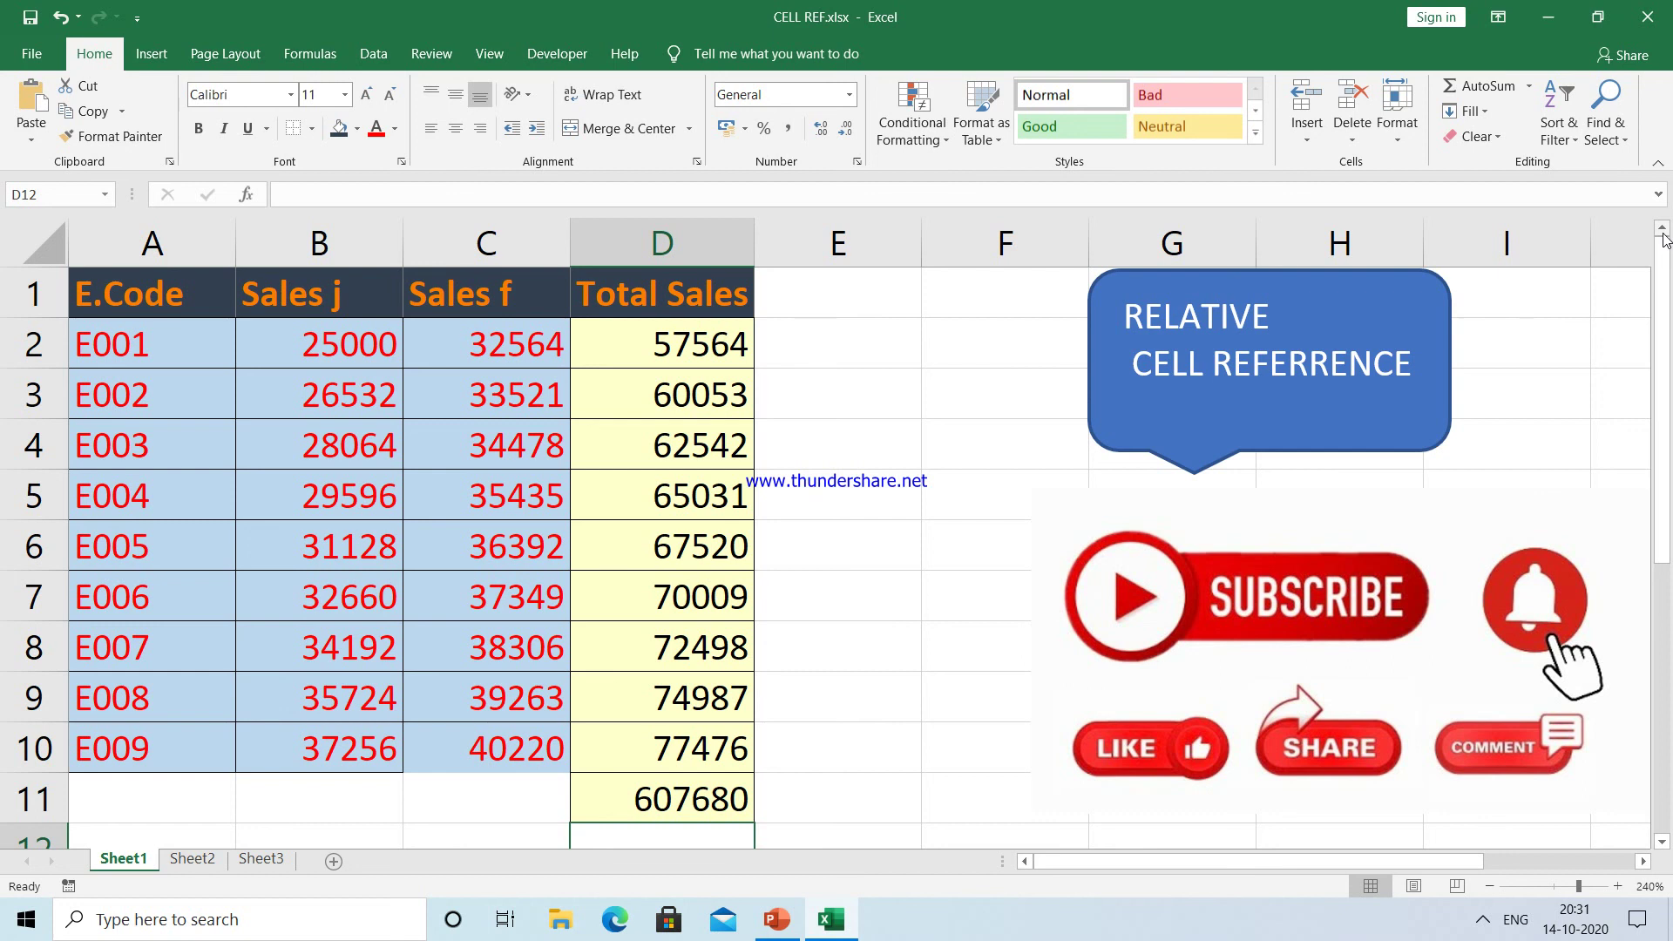
On Sheet2, enter the absolute-reference formula =$B$2+C2 in D2.
left_click(196, 865)
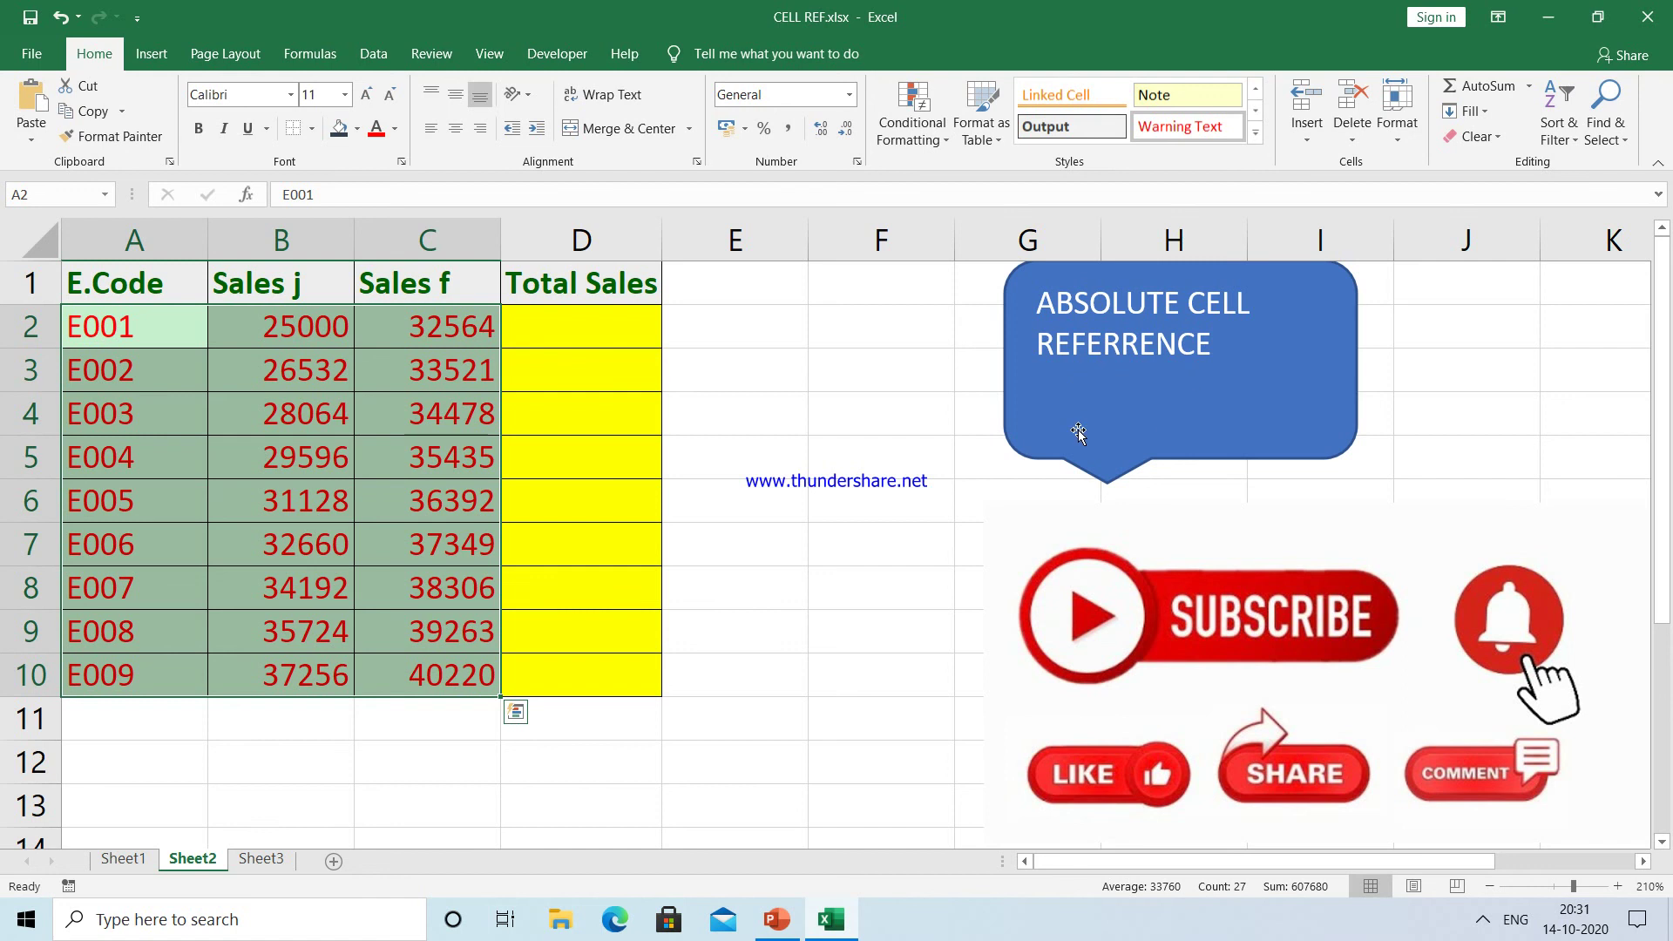
key("Escape")
left_click(607, 320)
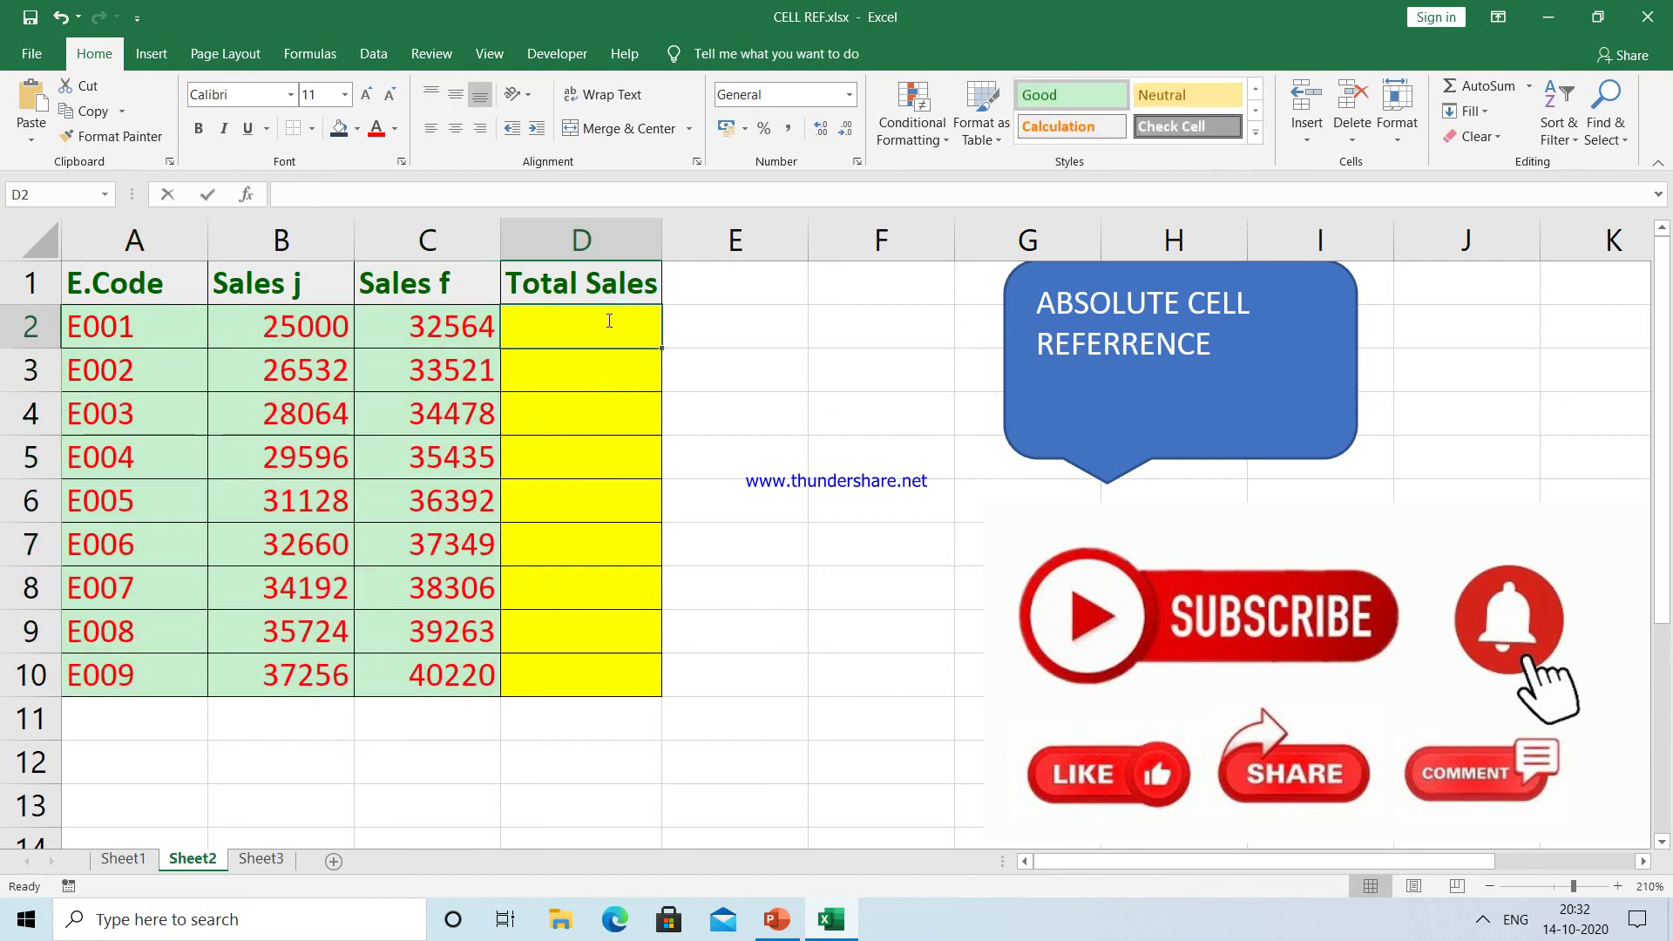
type("=")
left_click(302, 326)
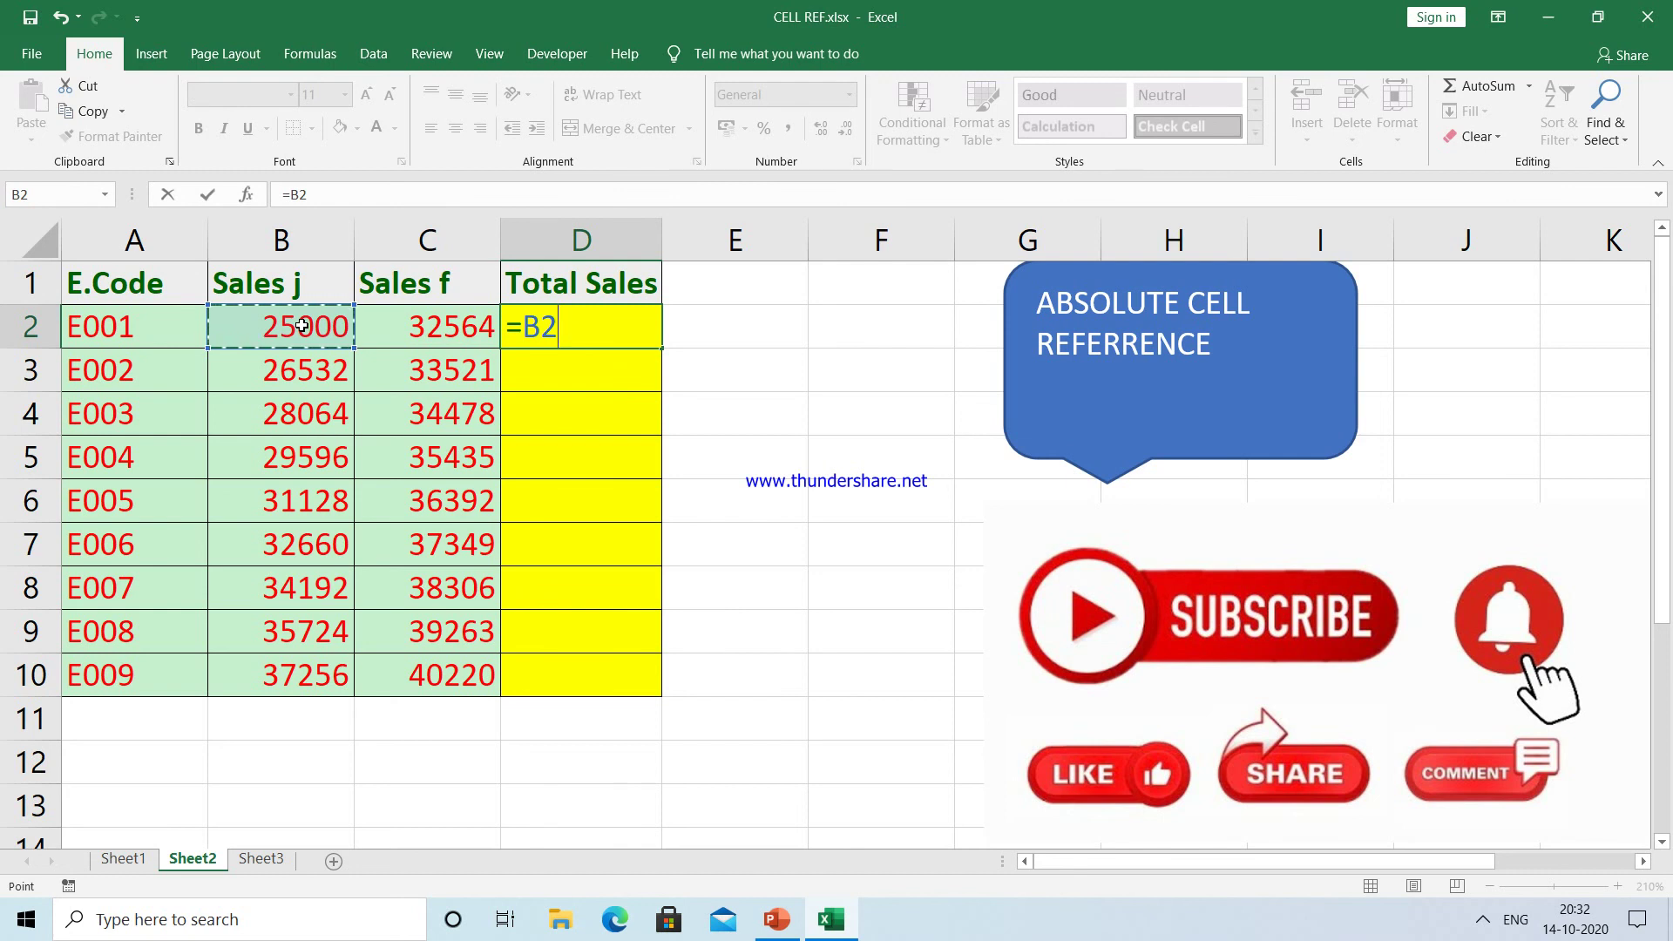
key("F4")
type("$B$2+")
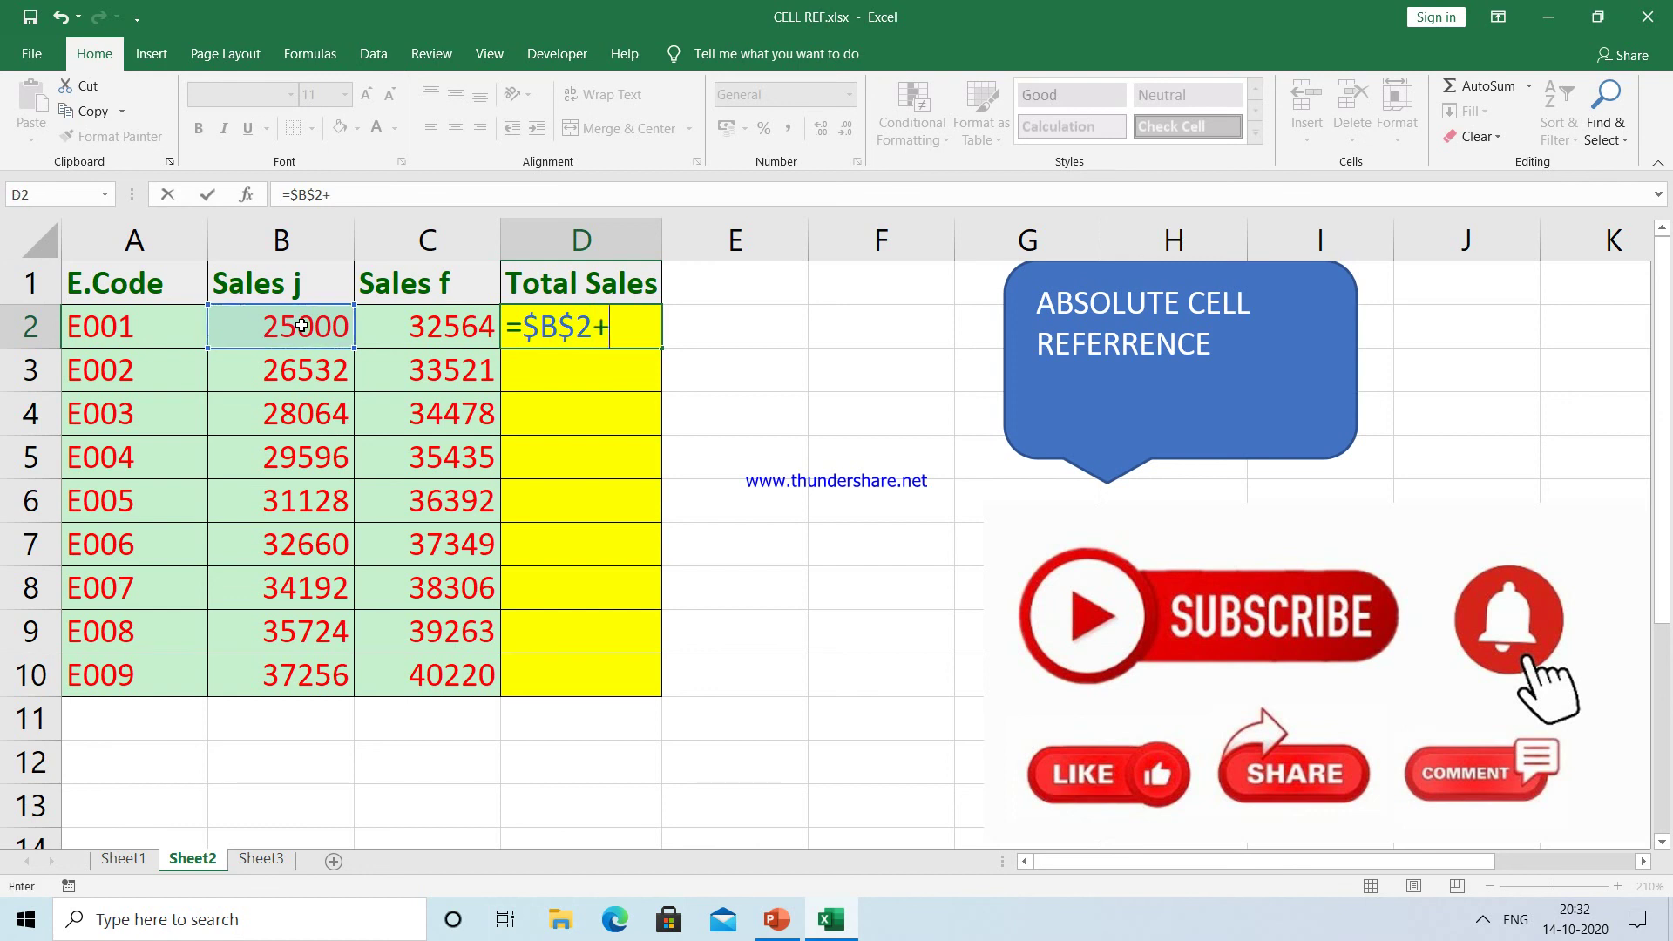
left_click(429, 331)
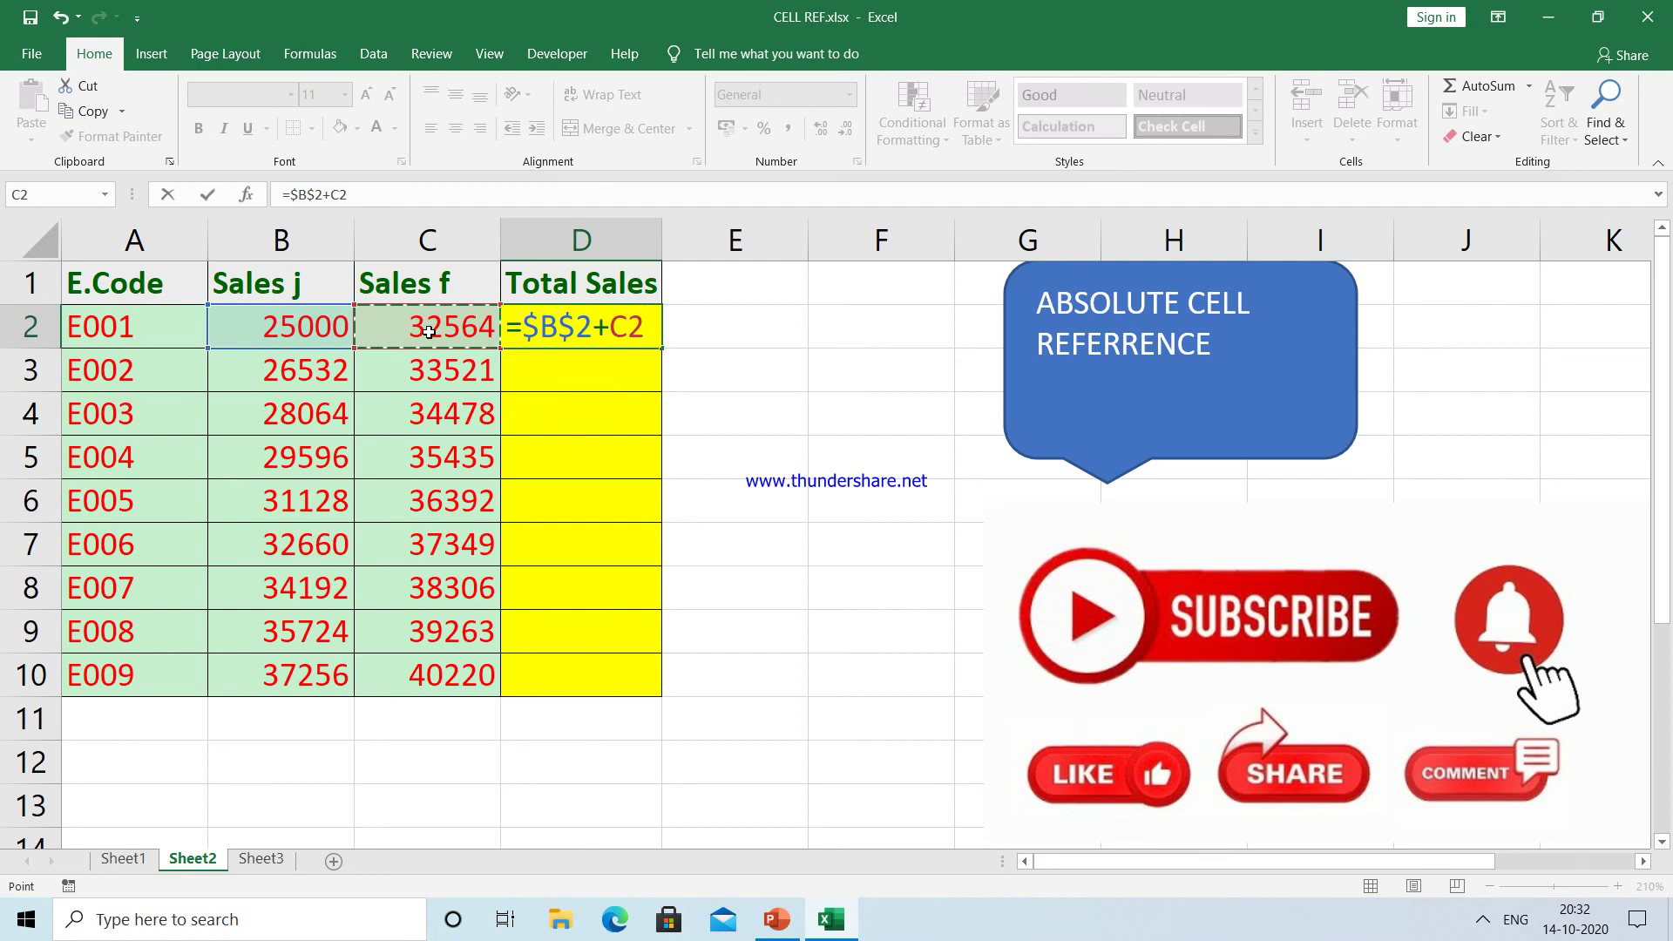
key("Return")
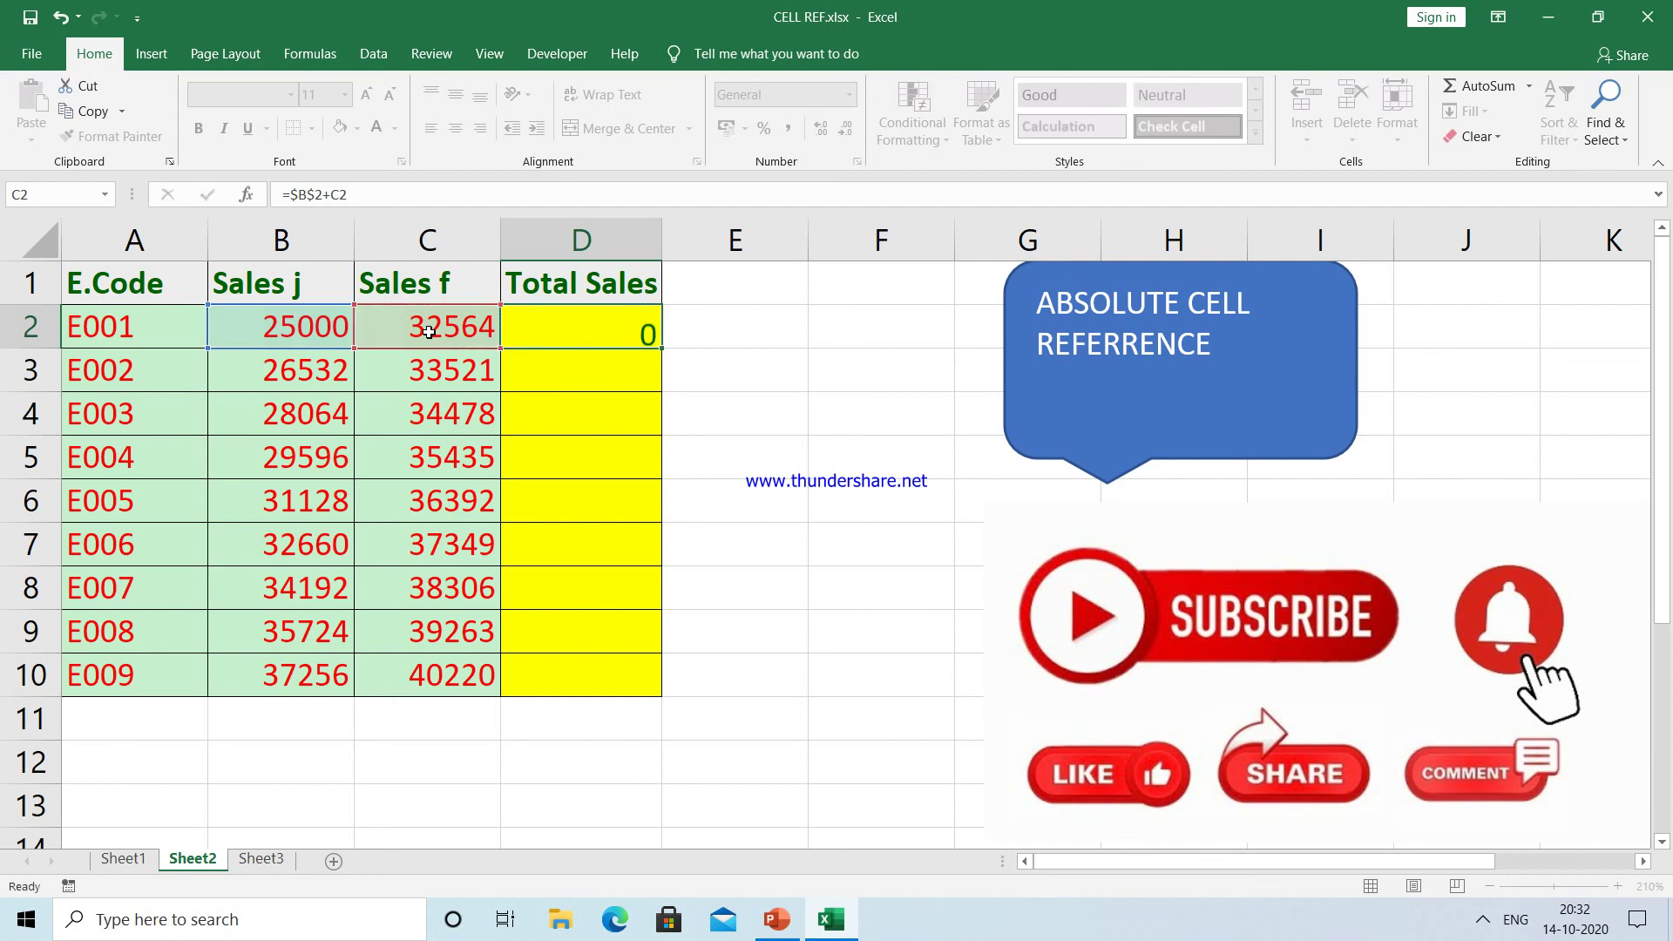
Fill D2's formula down to D10, giving totals 57564 through 65220.
left_click(624, 327)
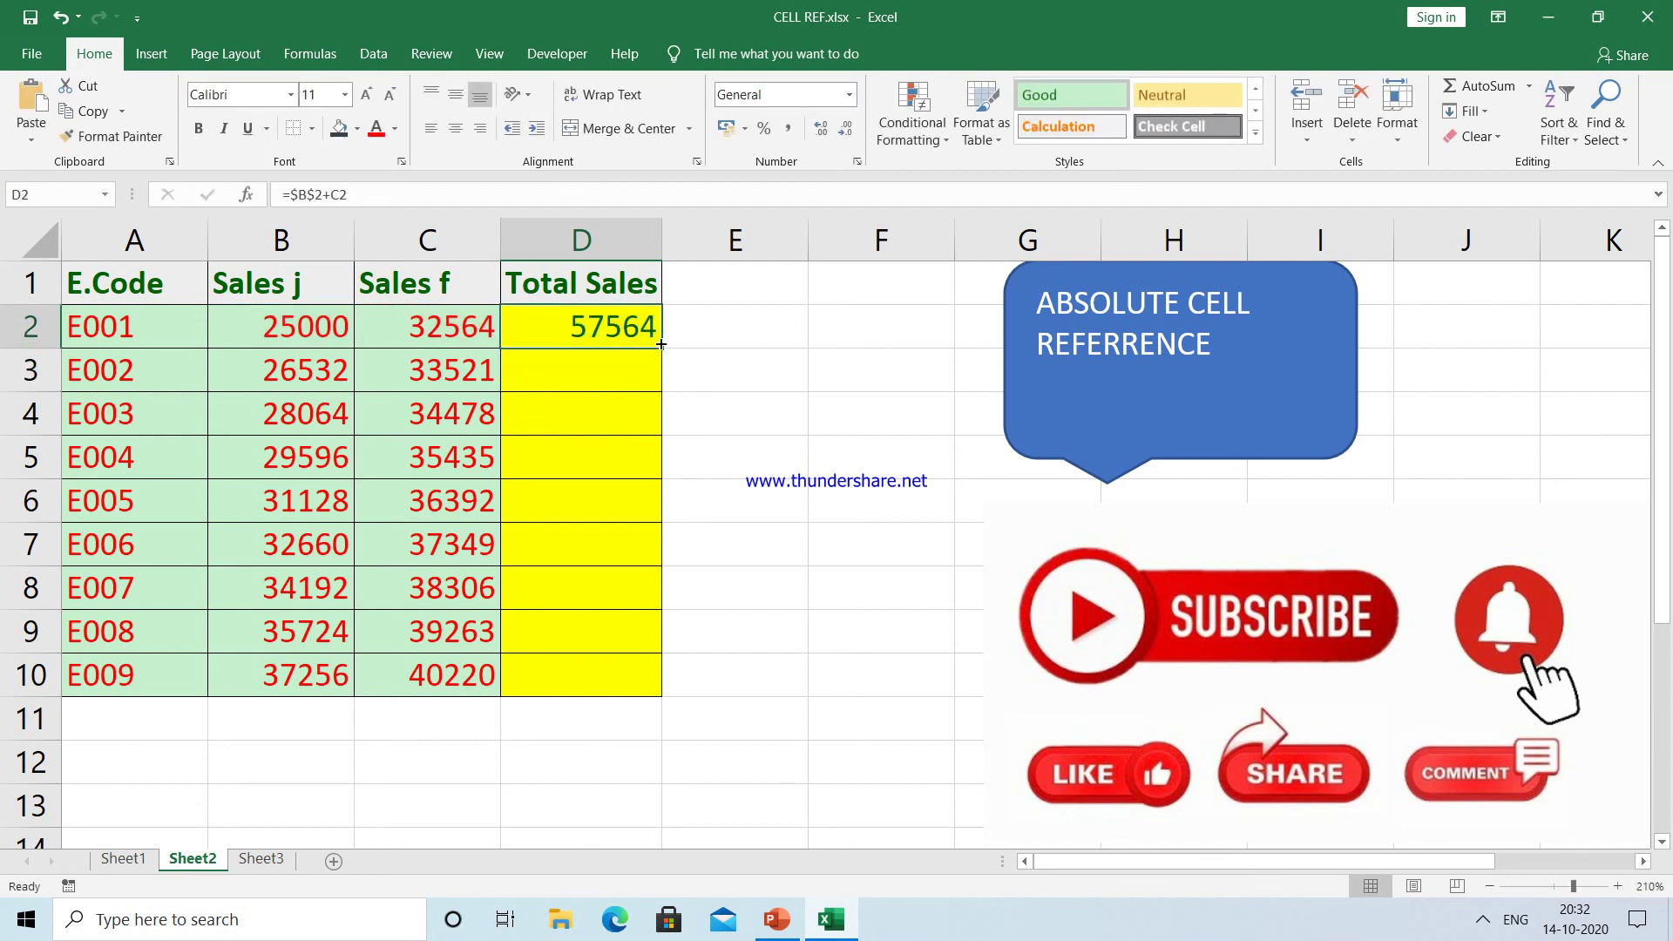
left_click_drag(661, 348, 653, 684)
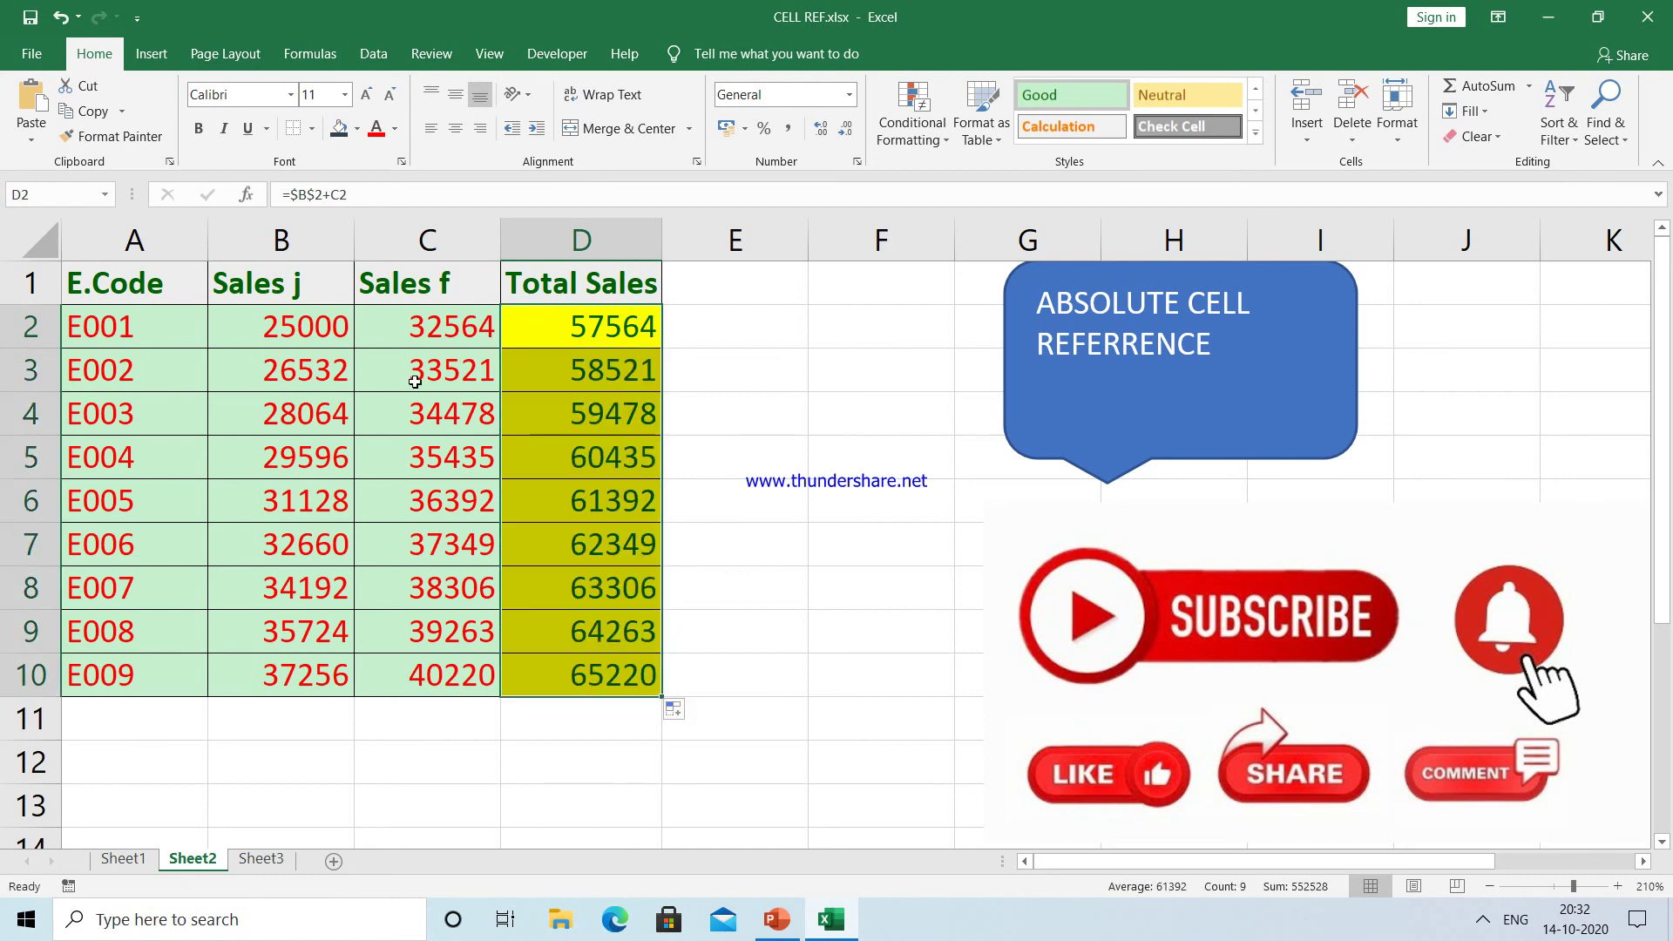
left_click(770, 375)
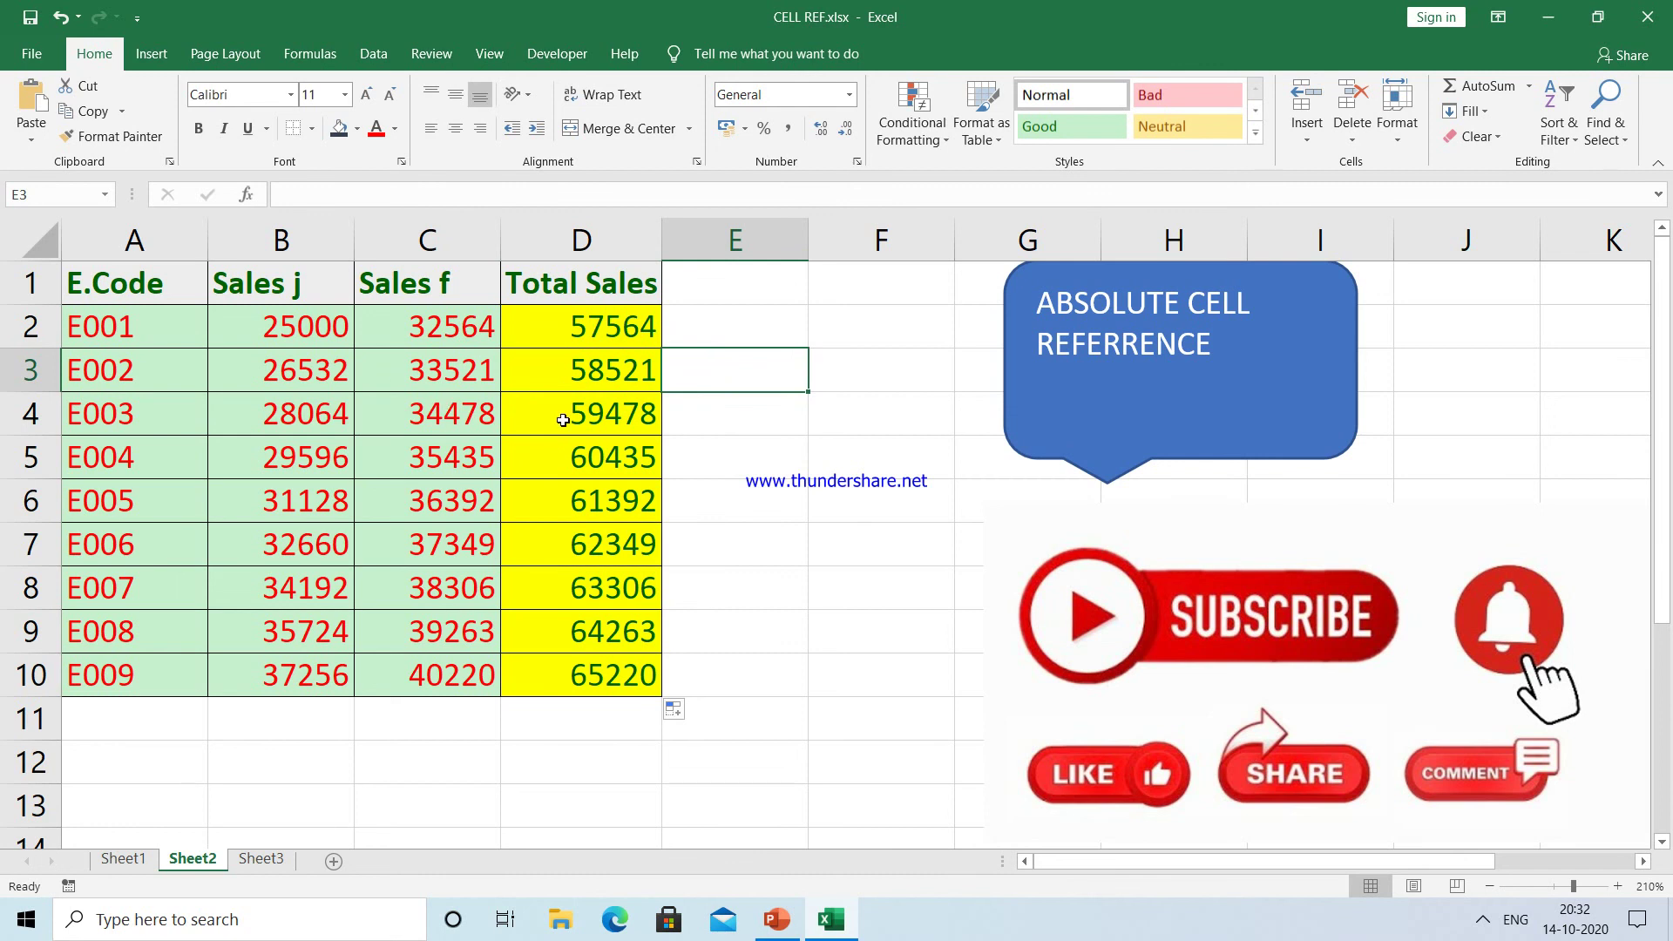
key("ctrl+grave")
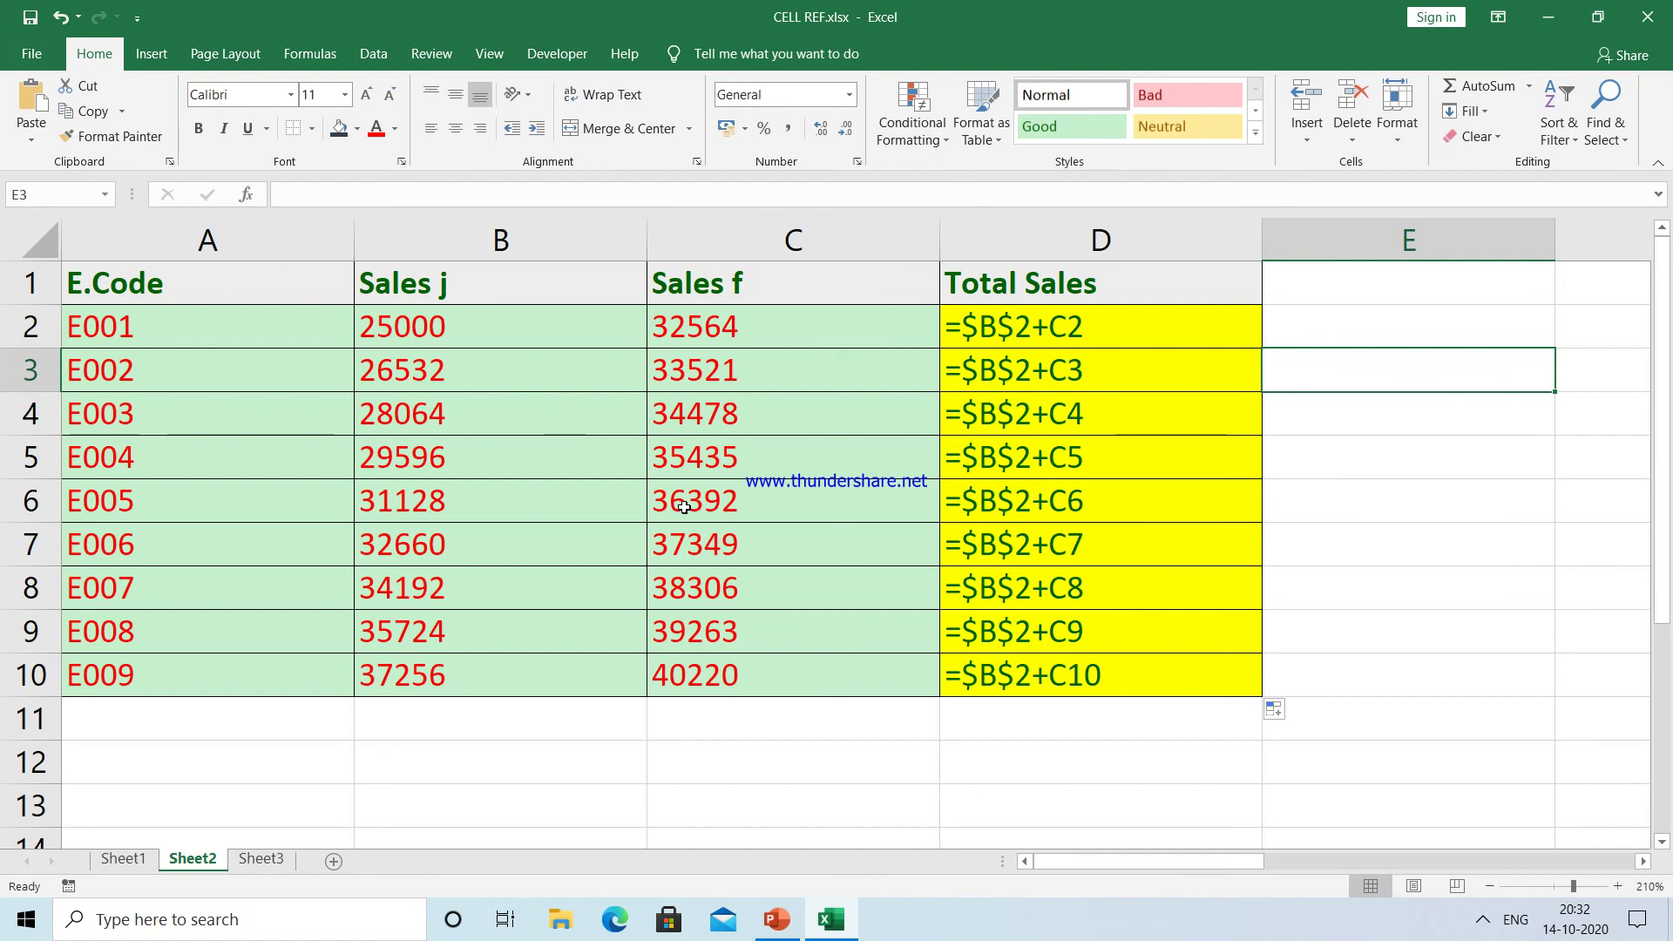
left_click(598, 758)
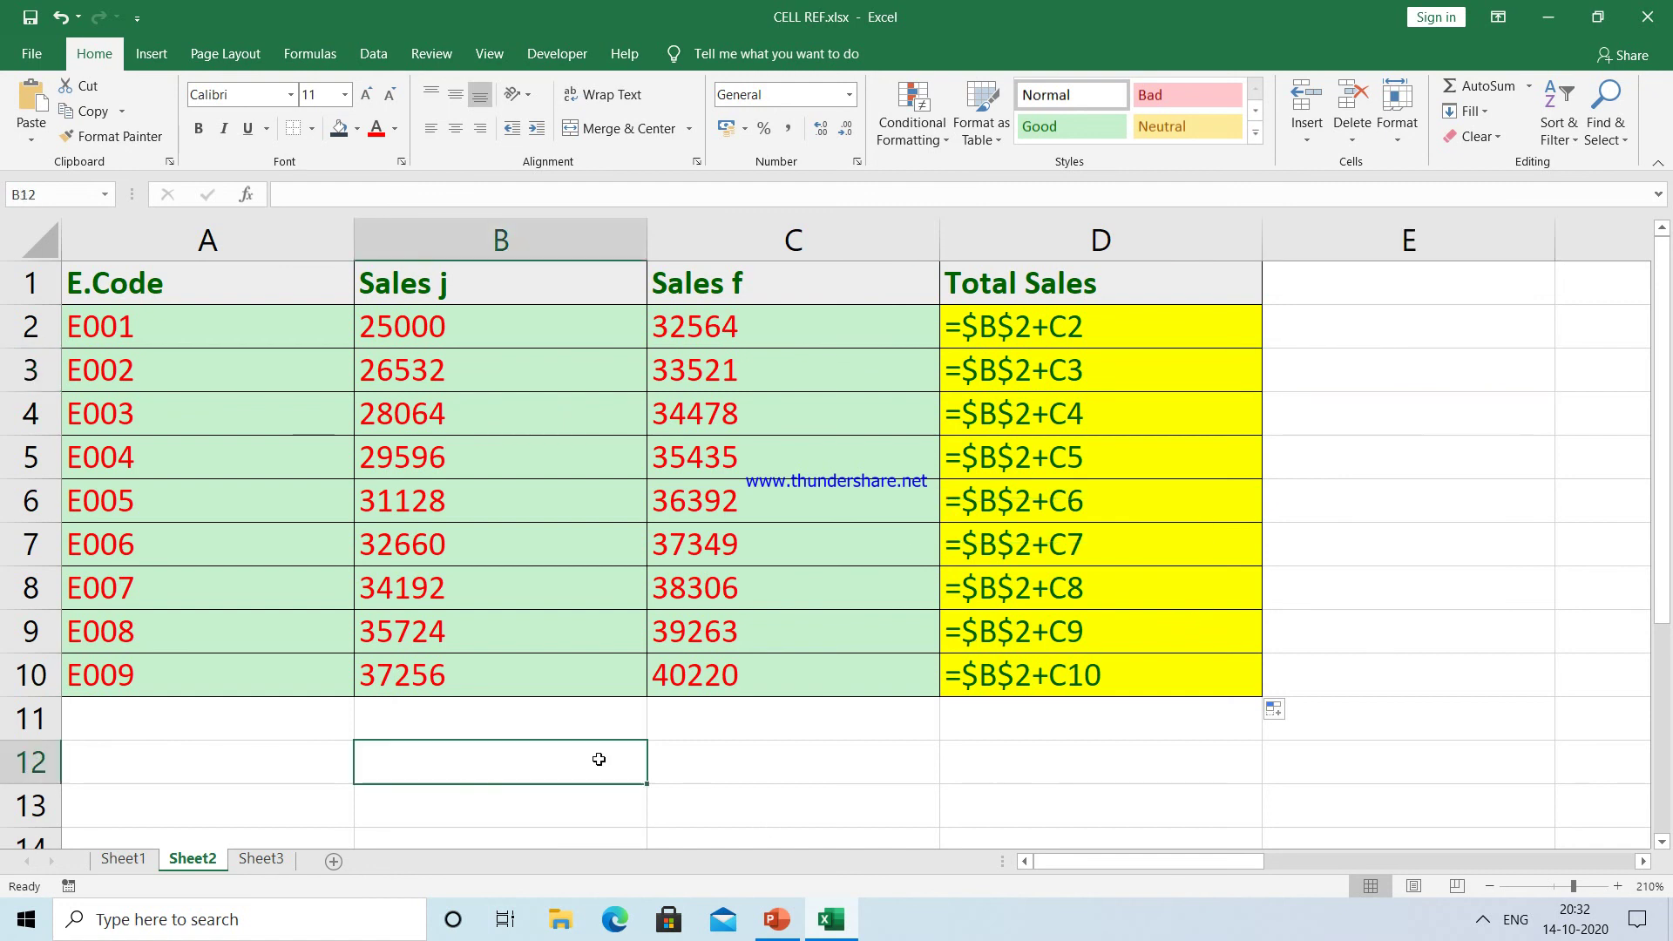
type("`")
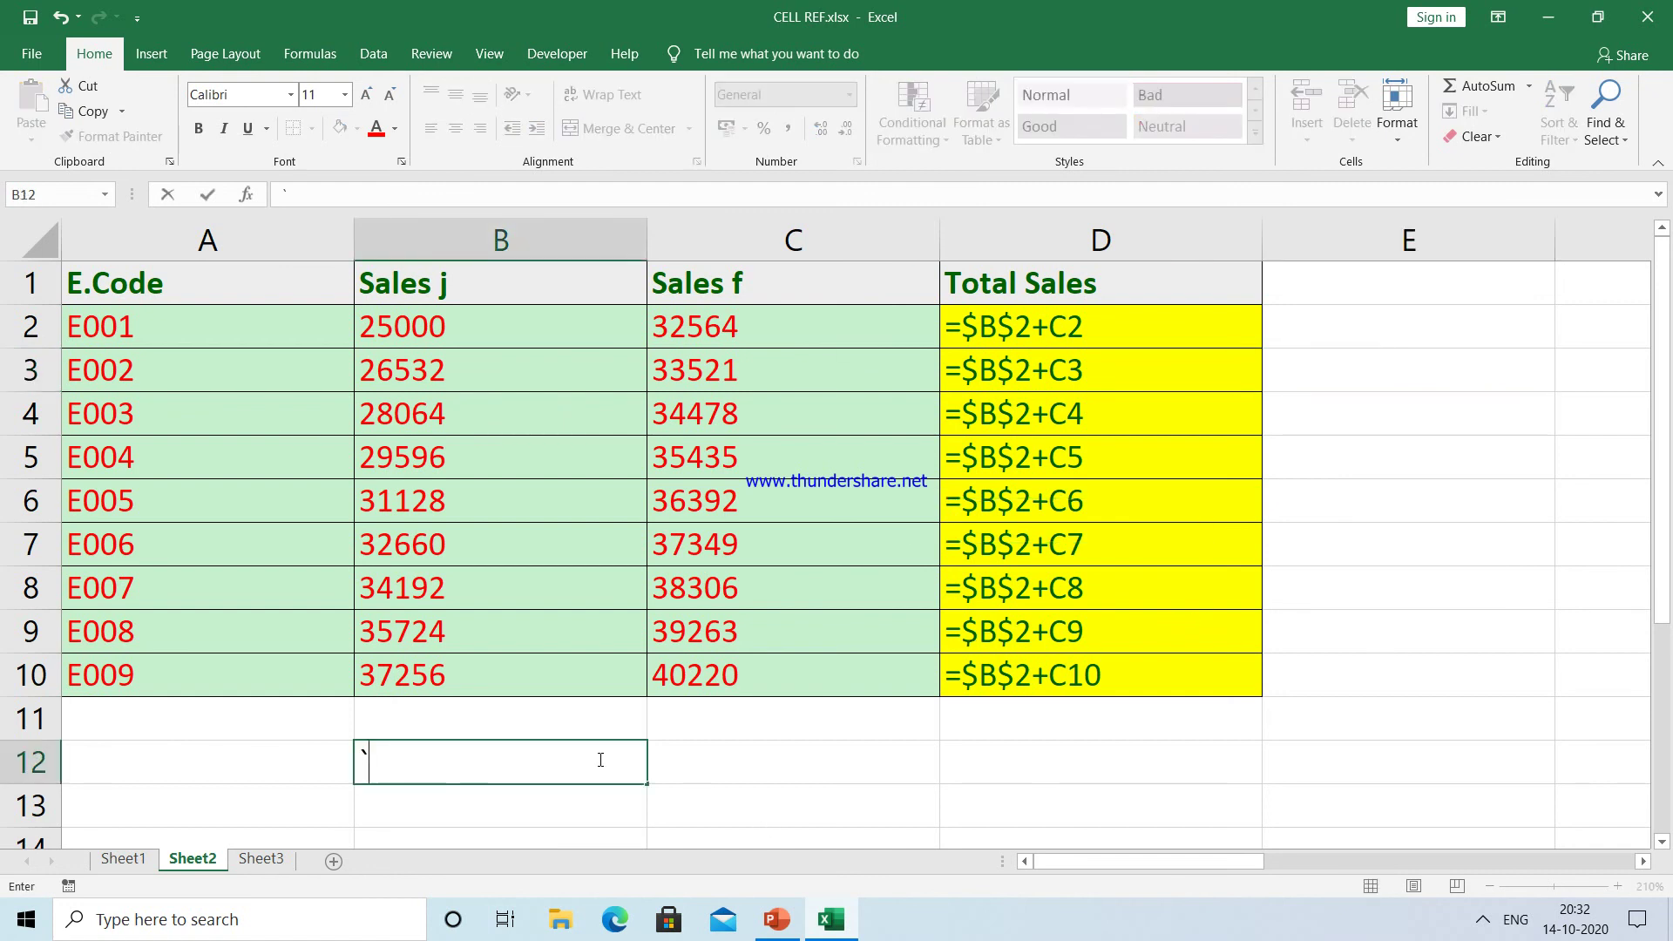
key("Return")
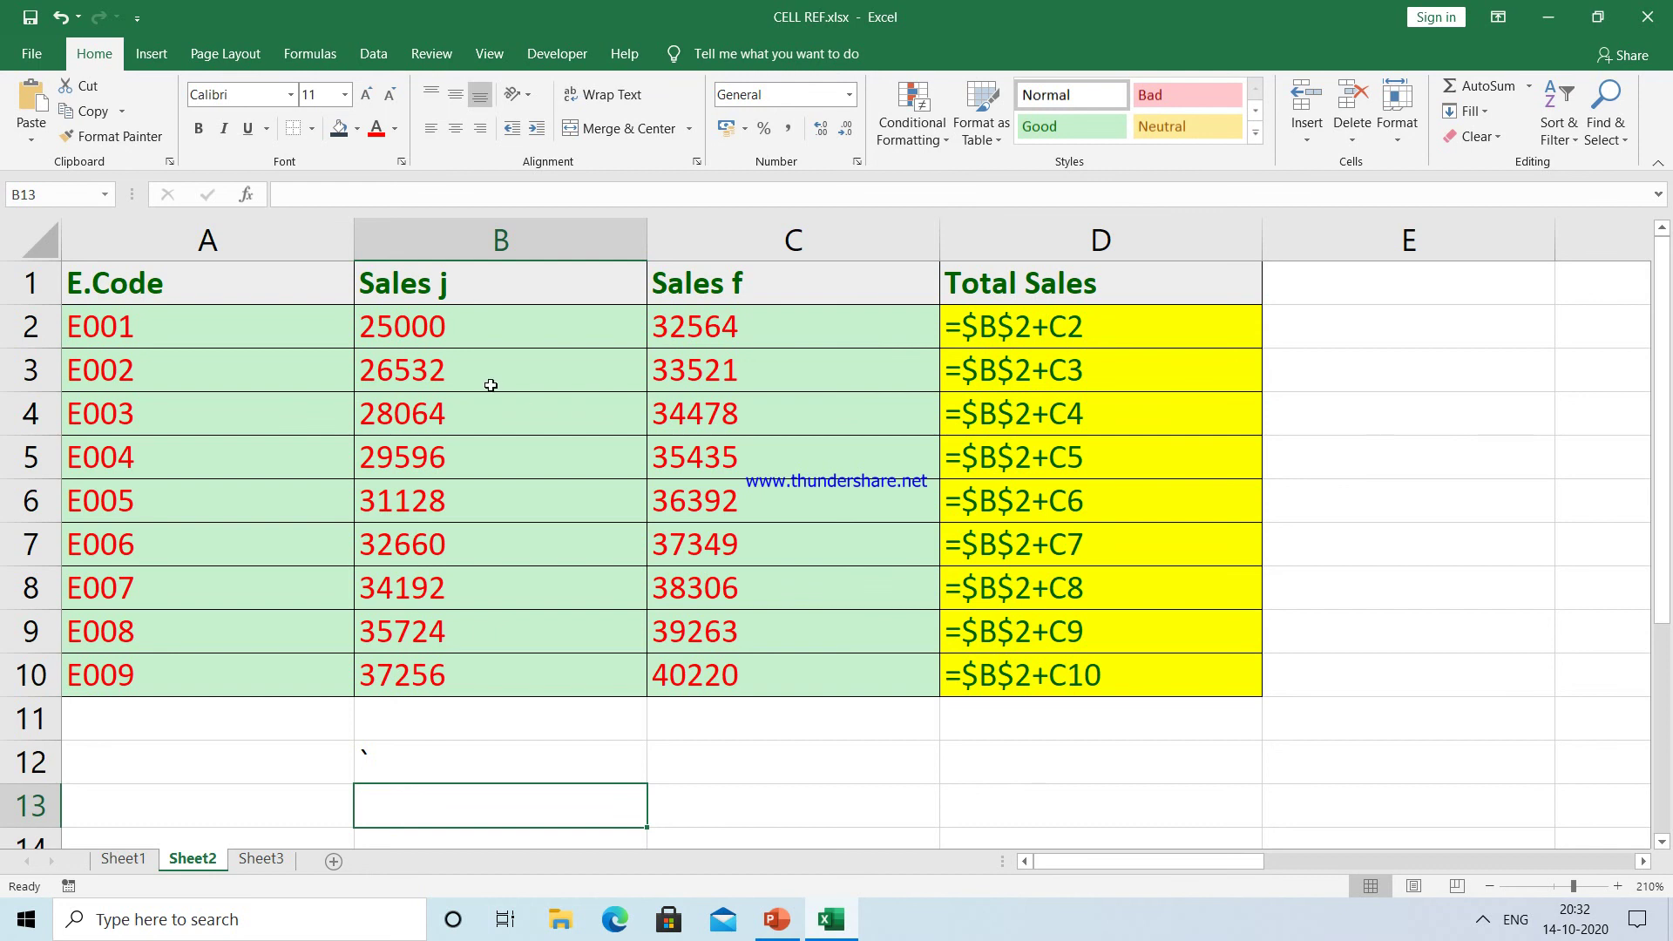
left_click_drag(490, 382, 502, 682)
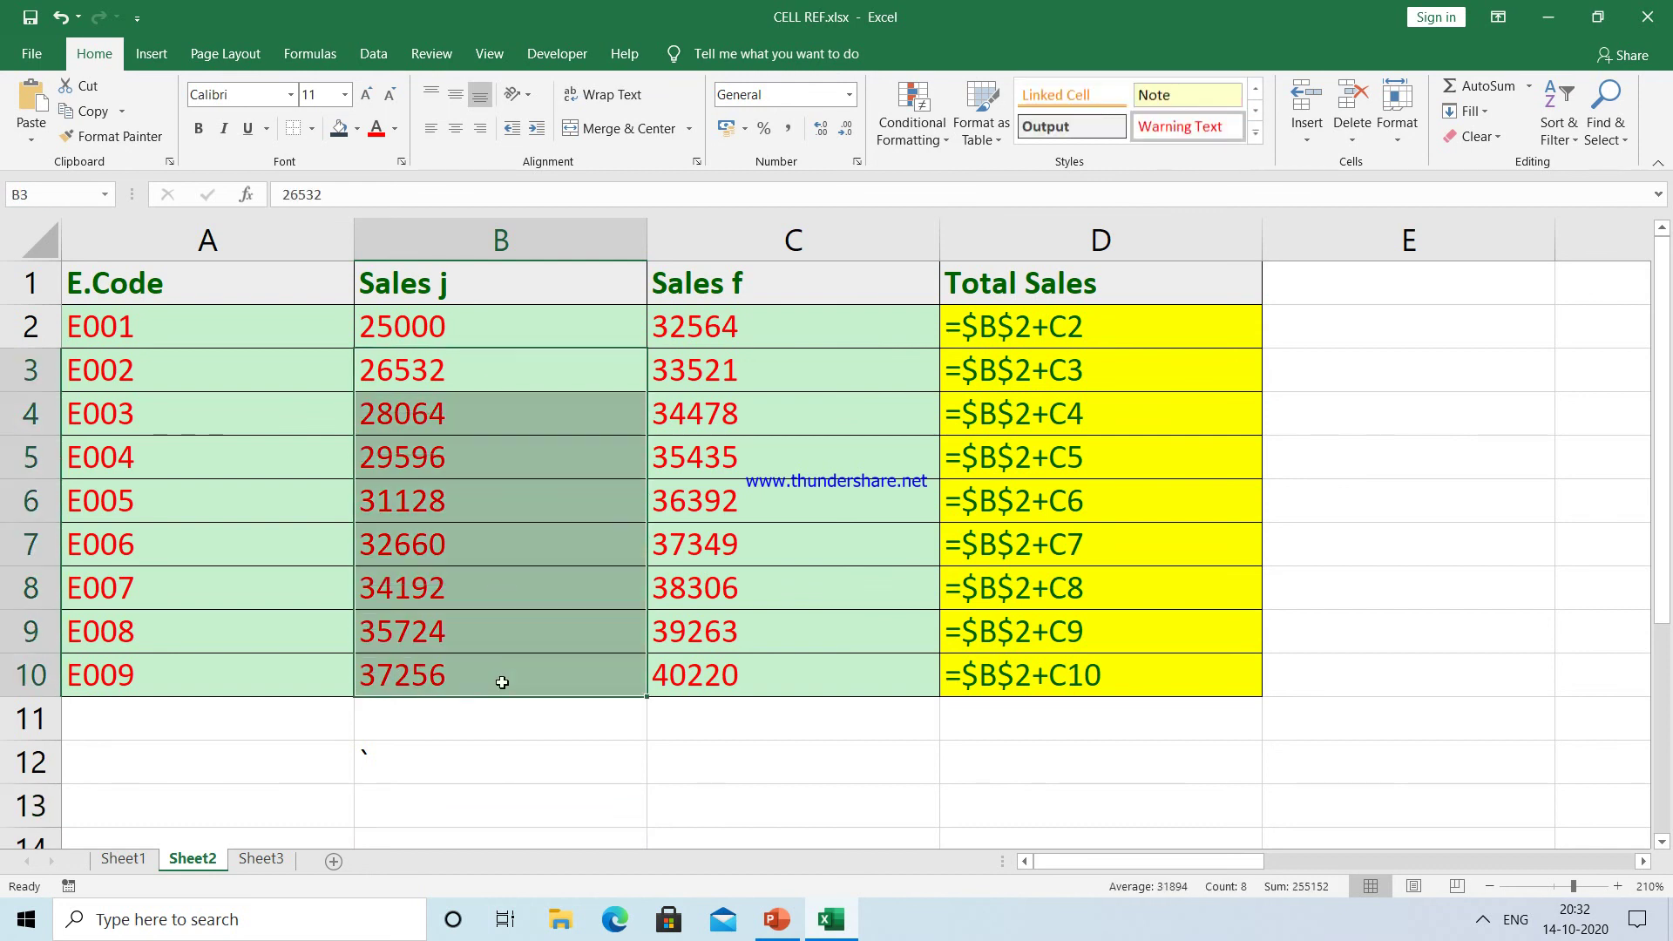
key("Delete")
left_click(488, 337)
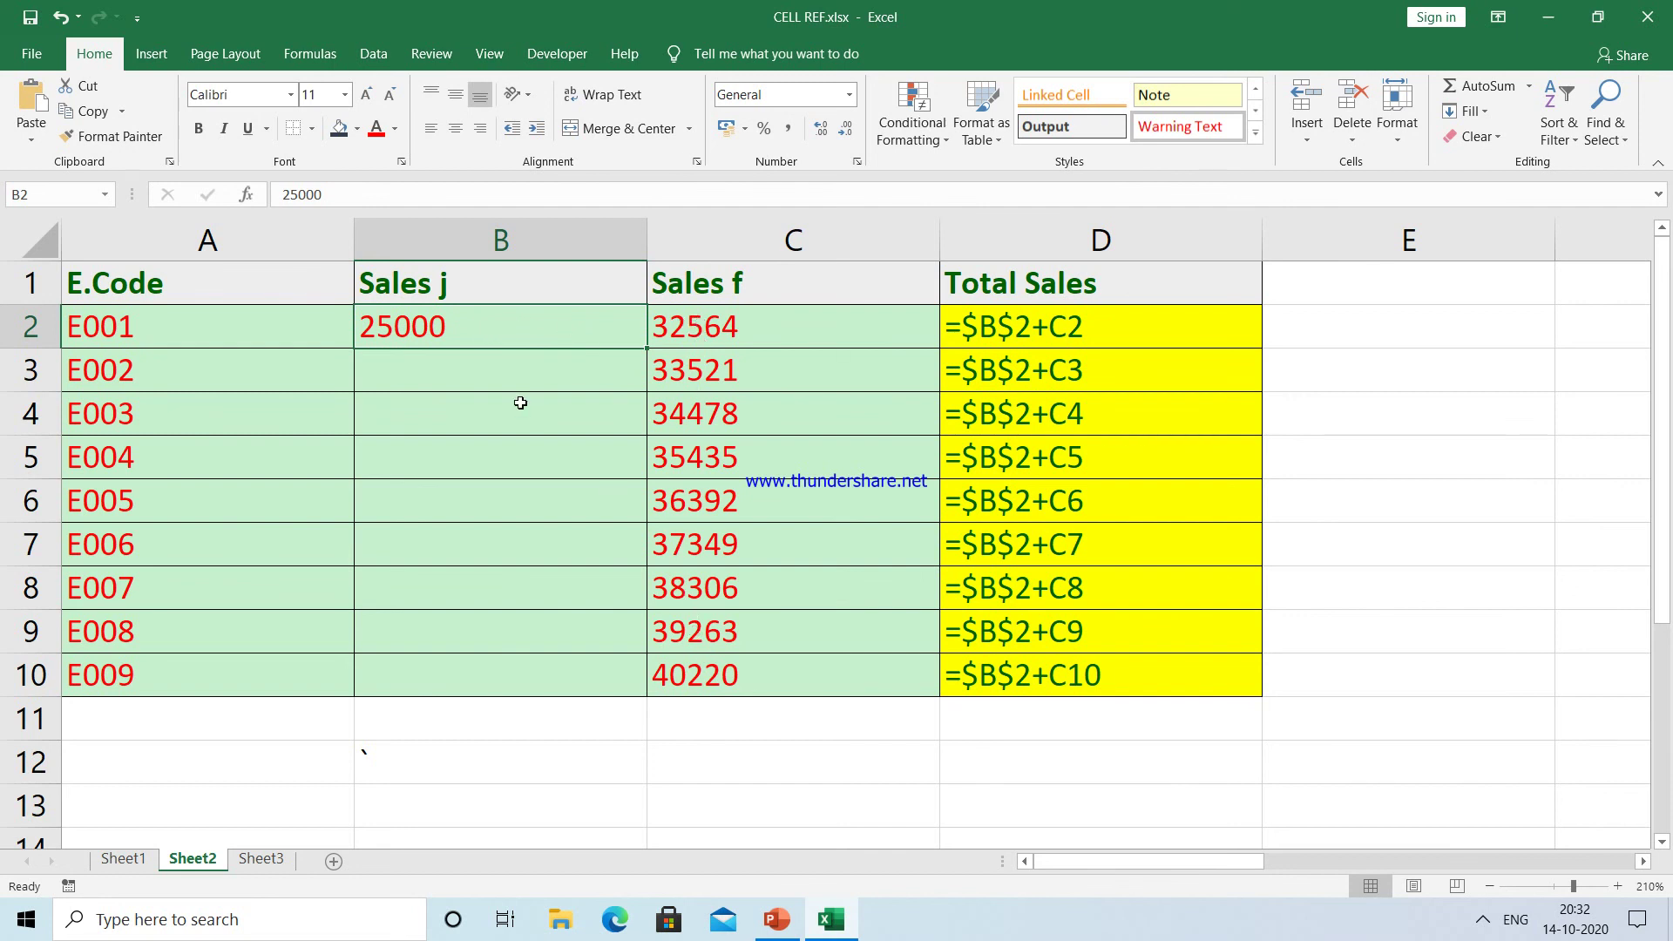
left_click(432, 359)
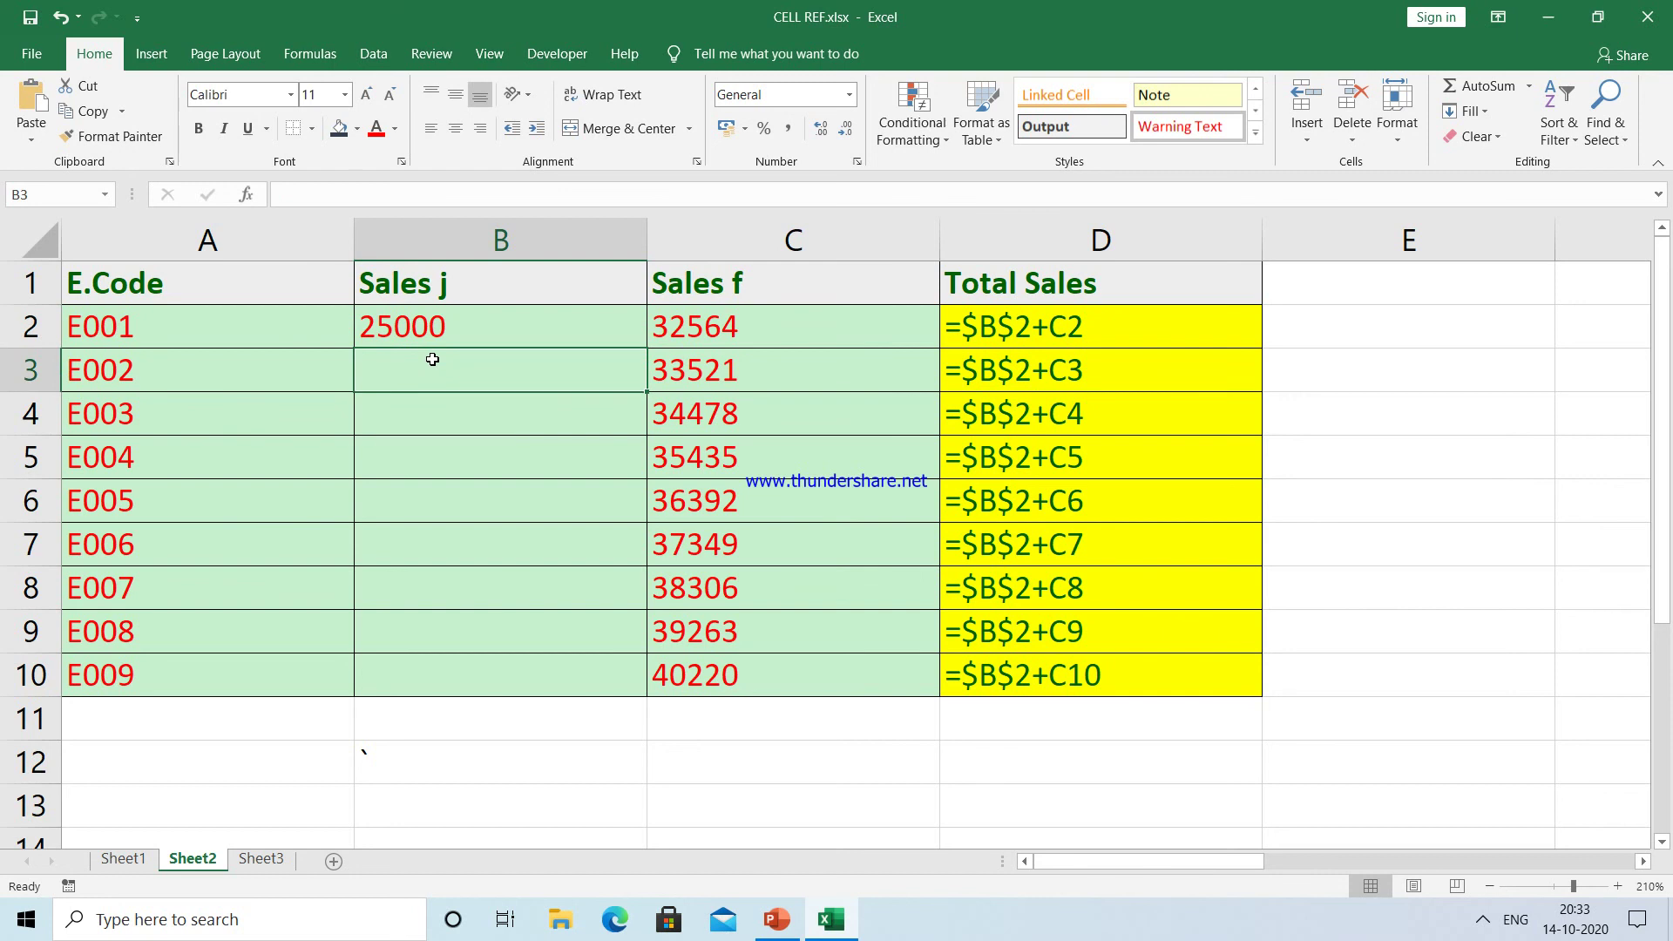
type("fix")
key("Return")
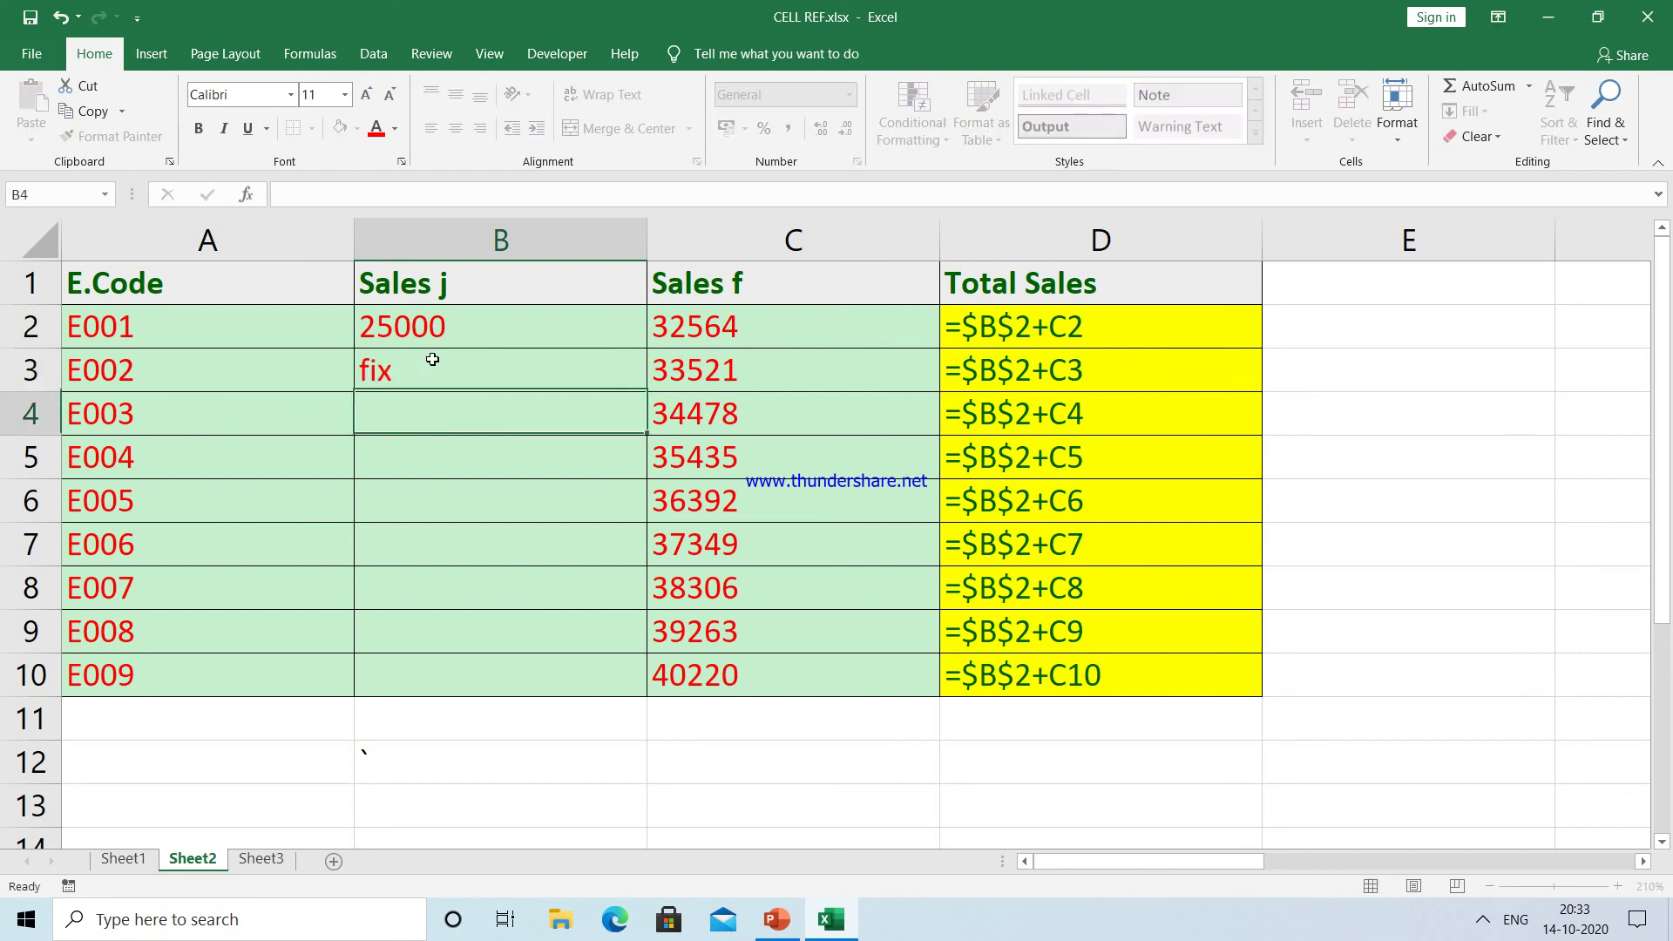
left_click(432, 359)
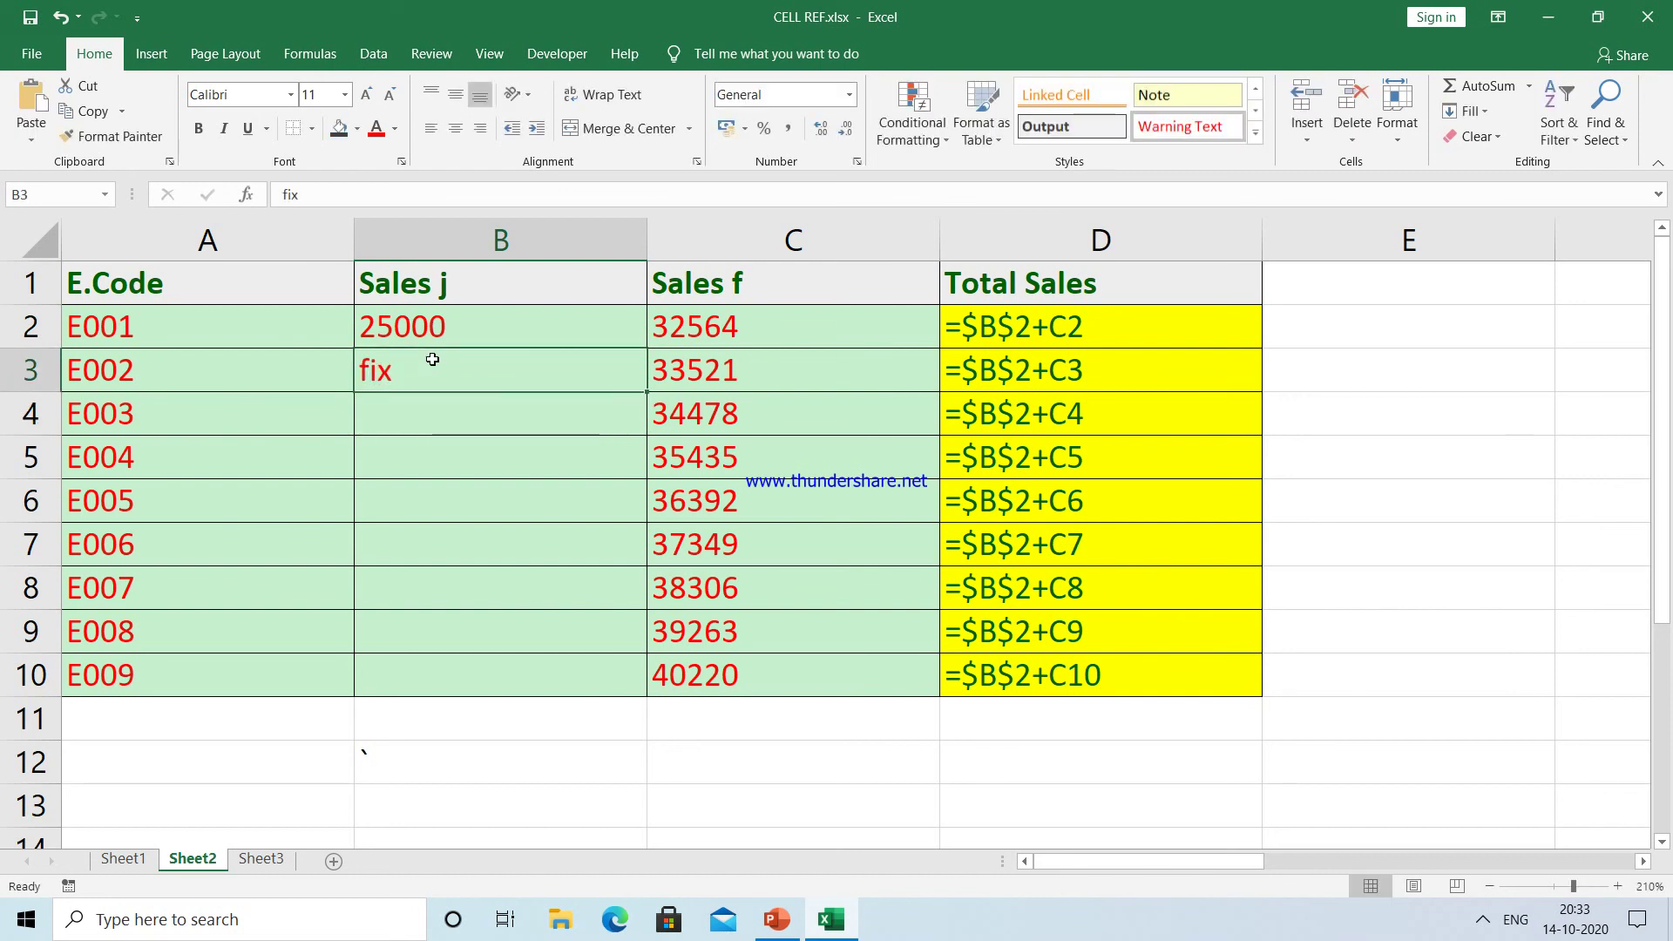
double_click(432, 359)
type("(f4)")
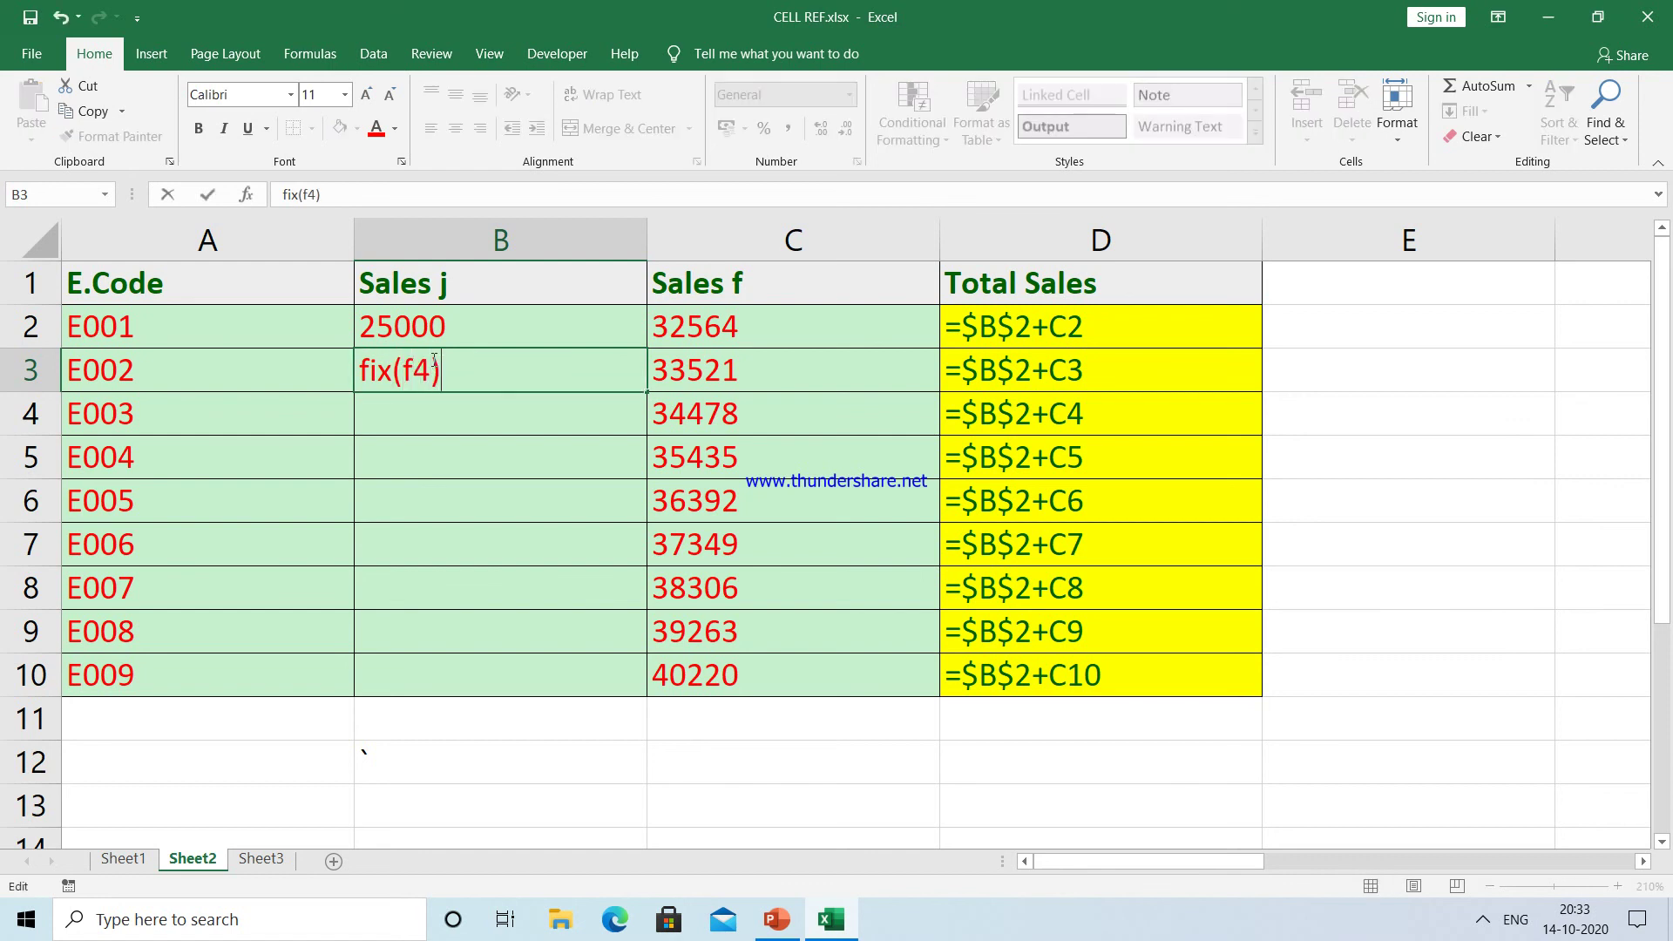
key("Return")
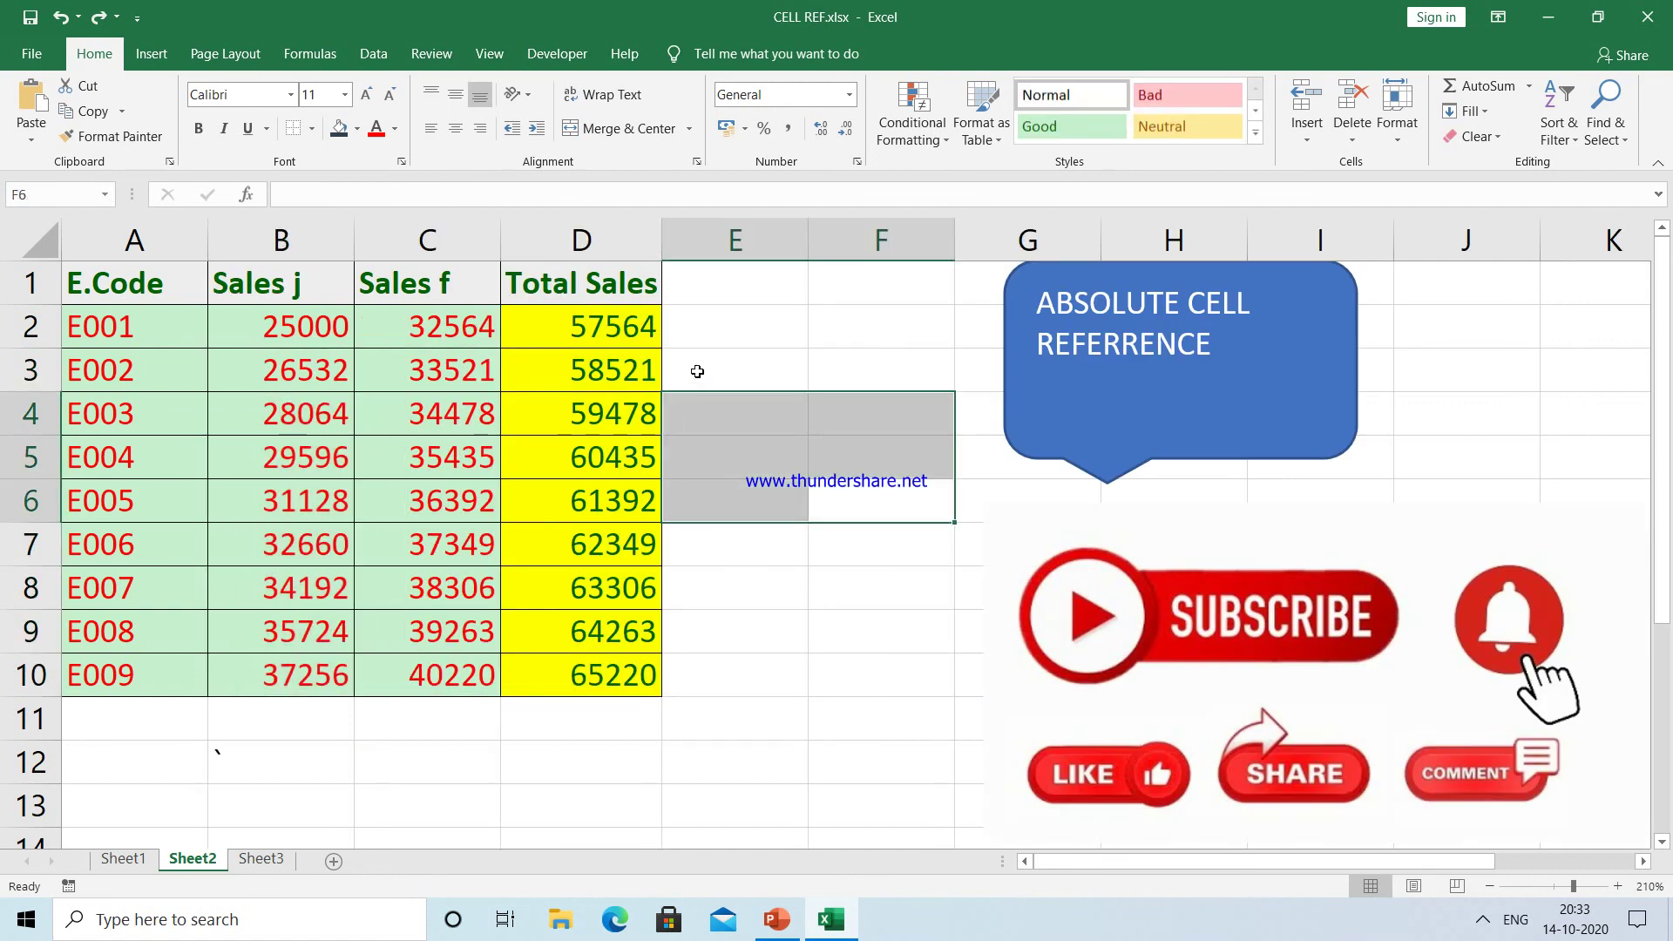
left_click(794, 359)
left_click(780, 330)
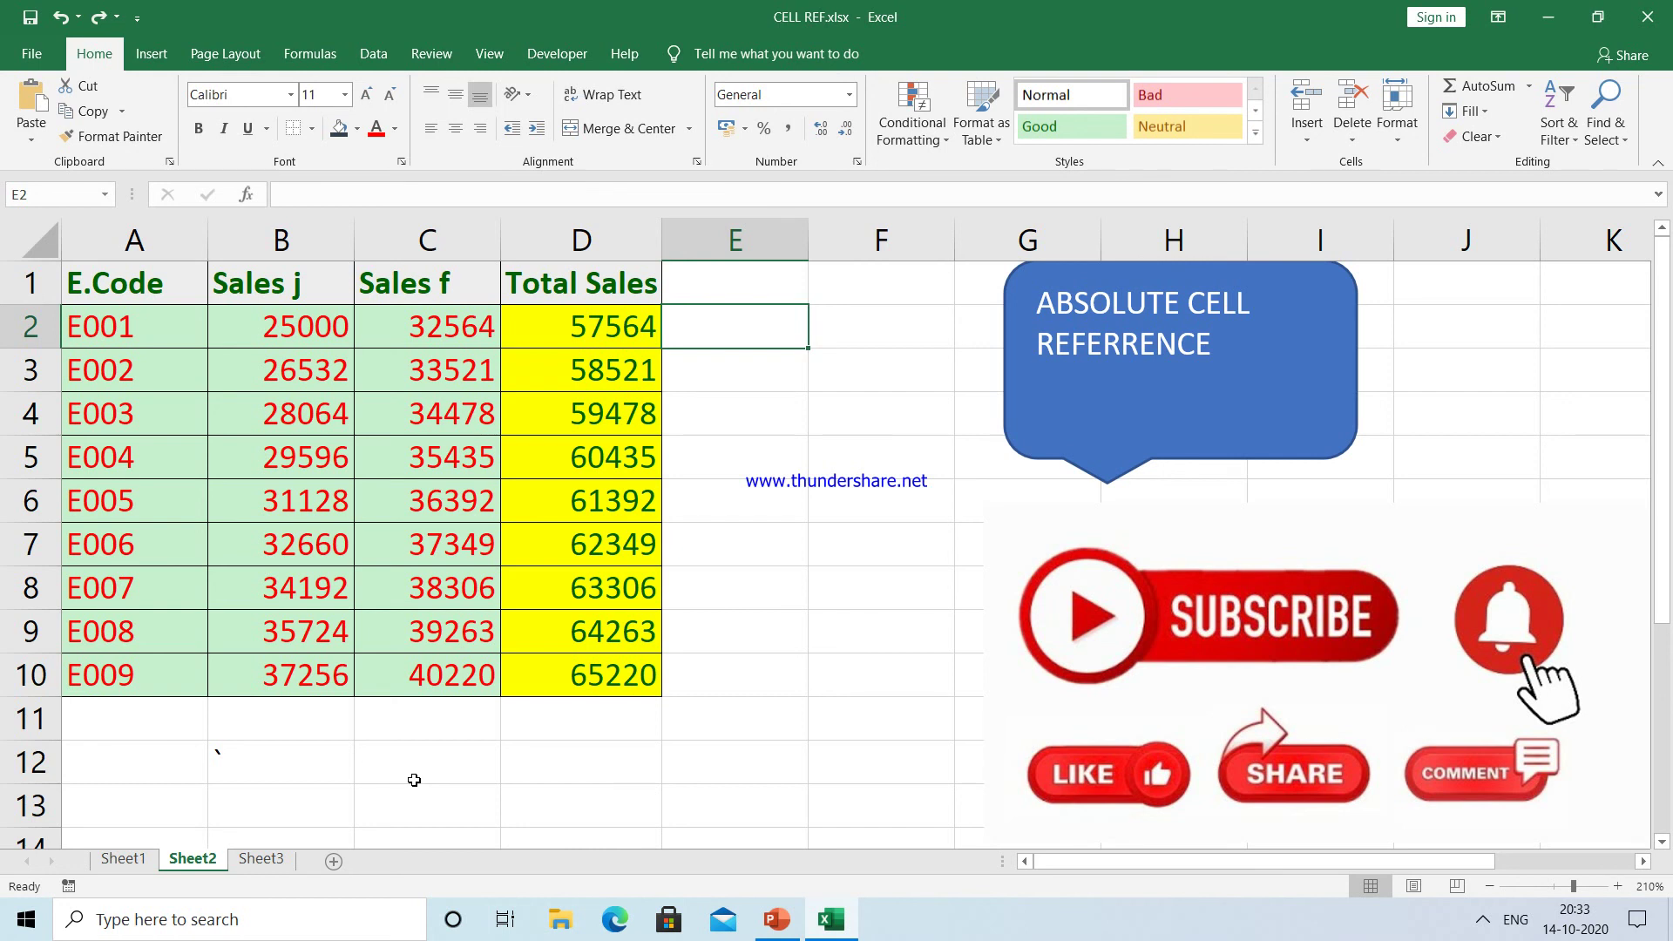
Go to Sheet3 and look over the Commission table, ending on cell B3.
left_click(273, 862)
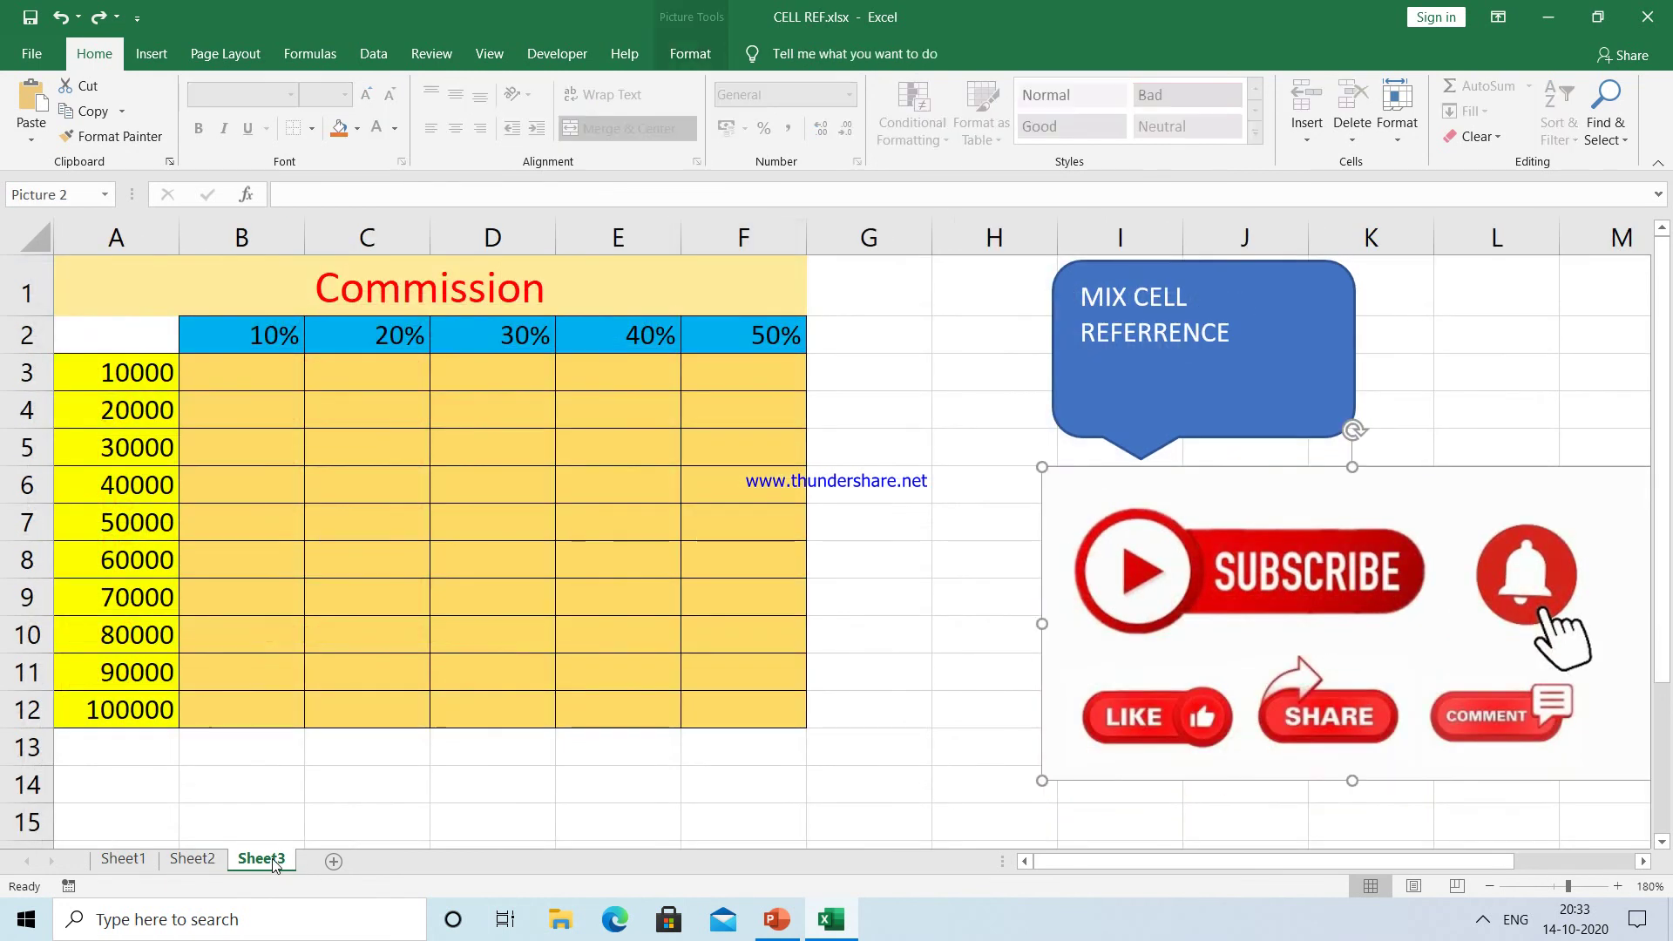
left_click(264, 389)
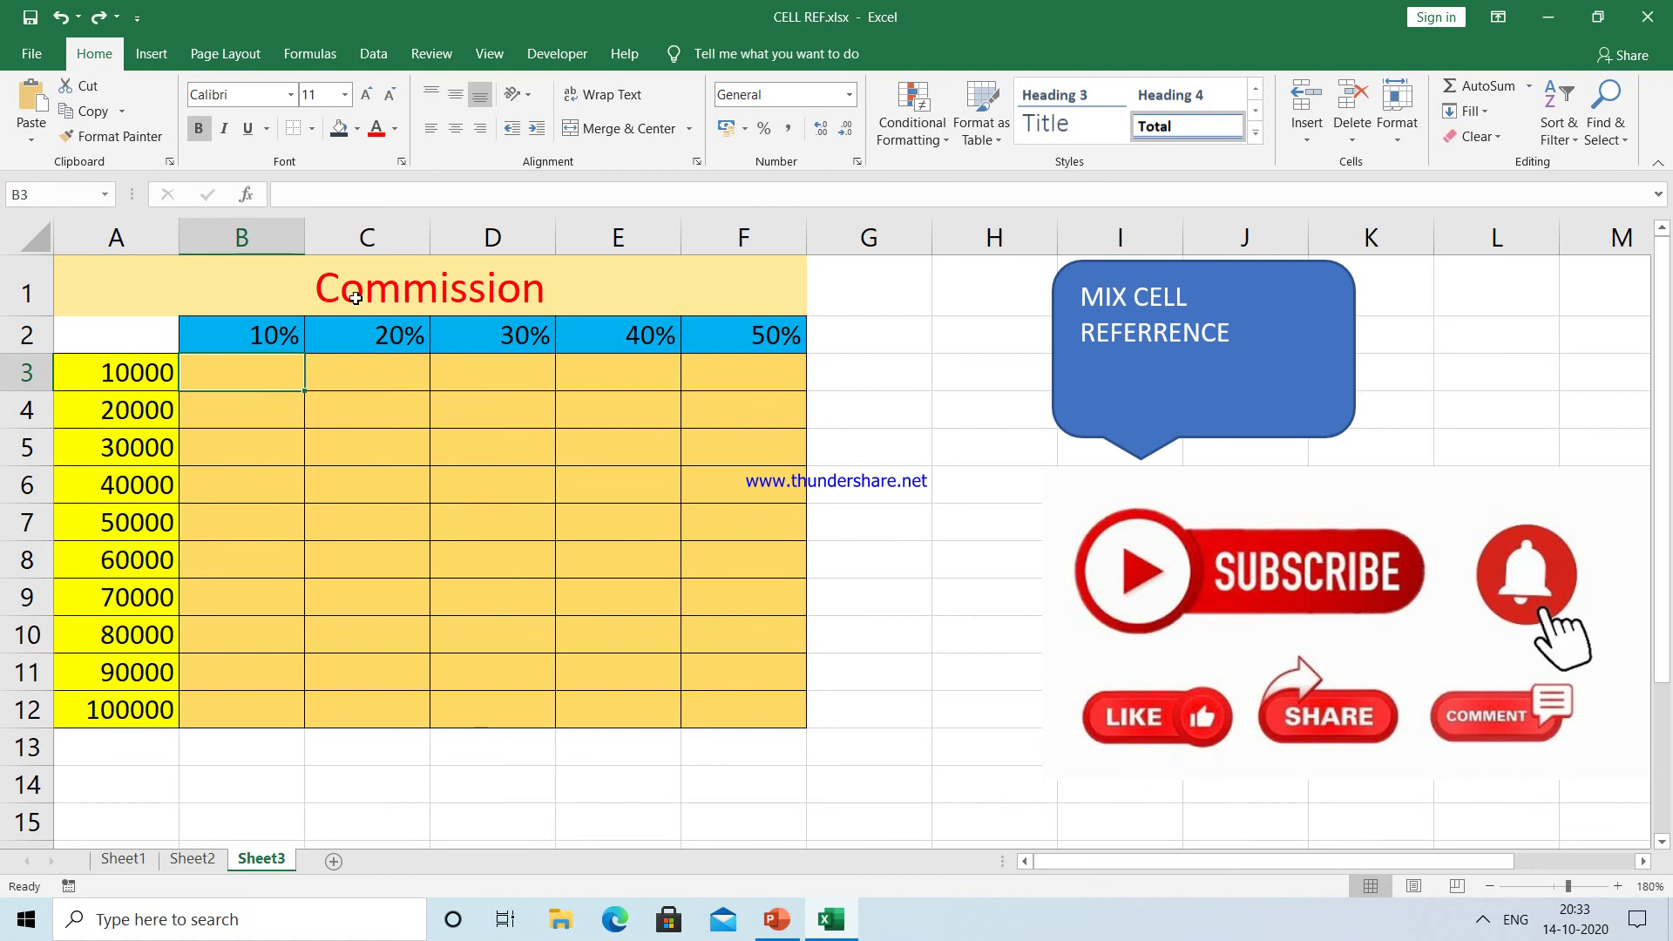
left_click(392, 275)
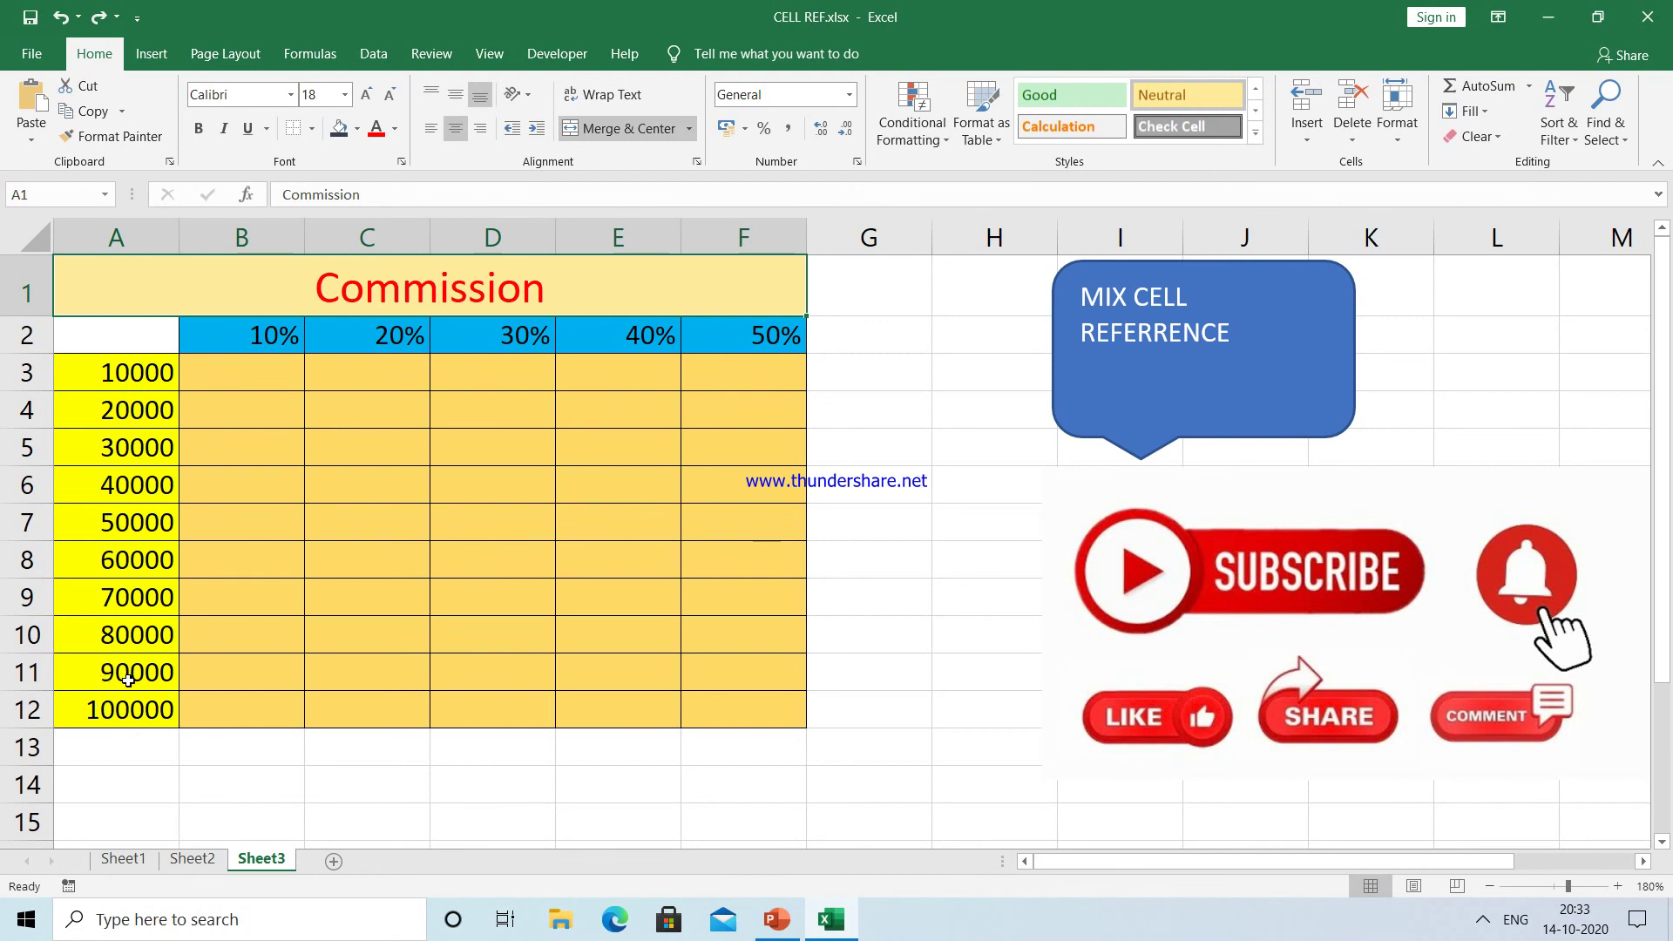
left_click(145, 381)
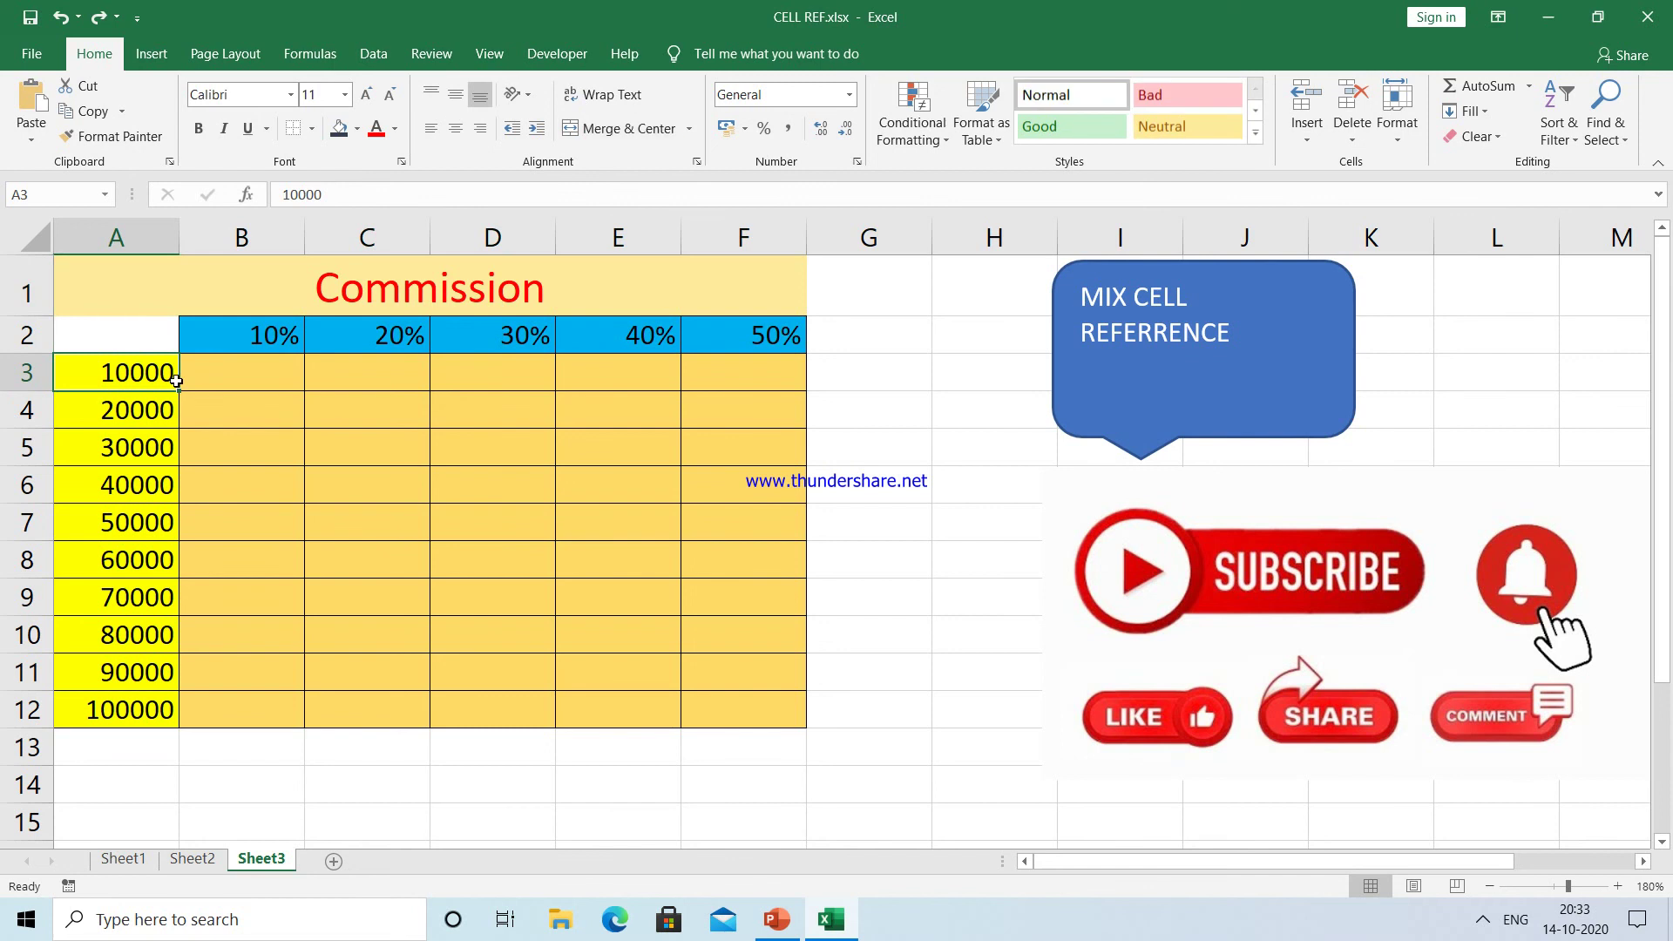
left_click(222, 381)
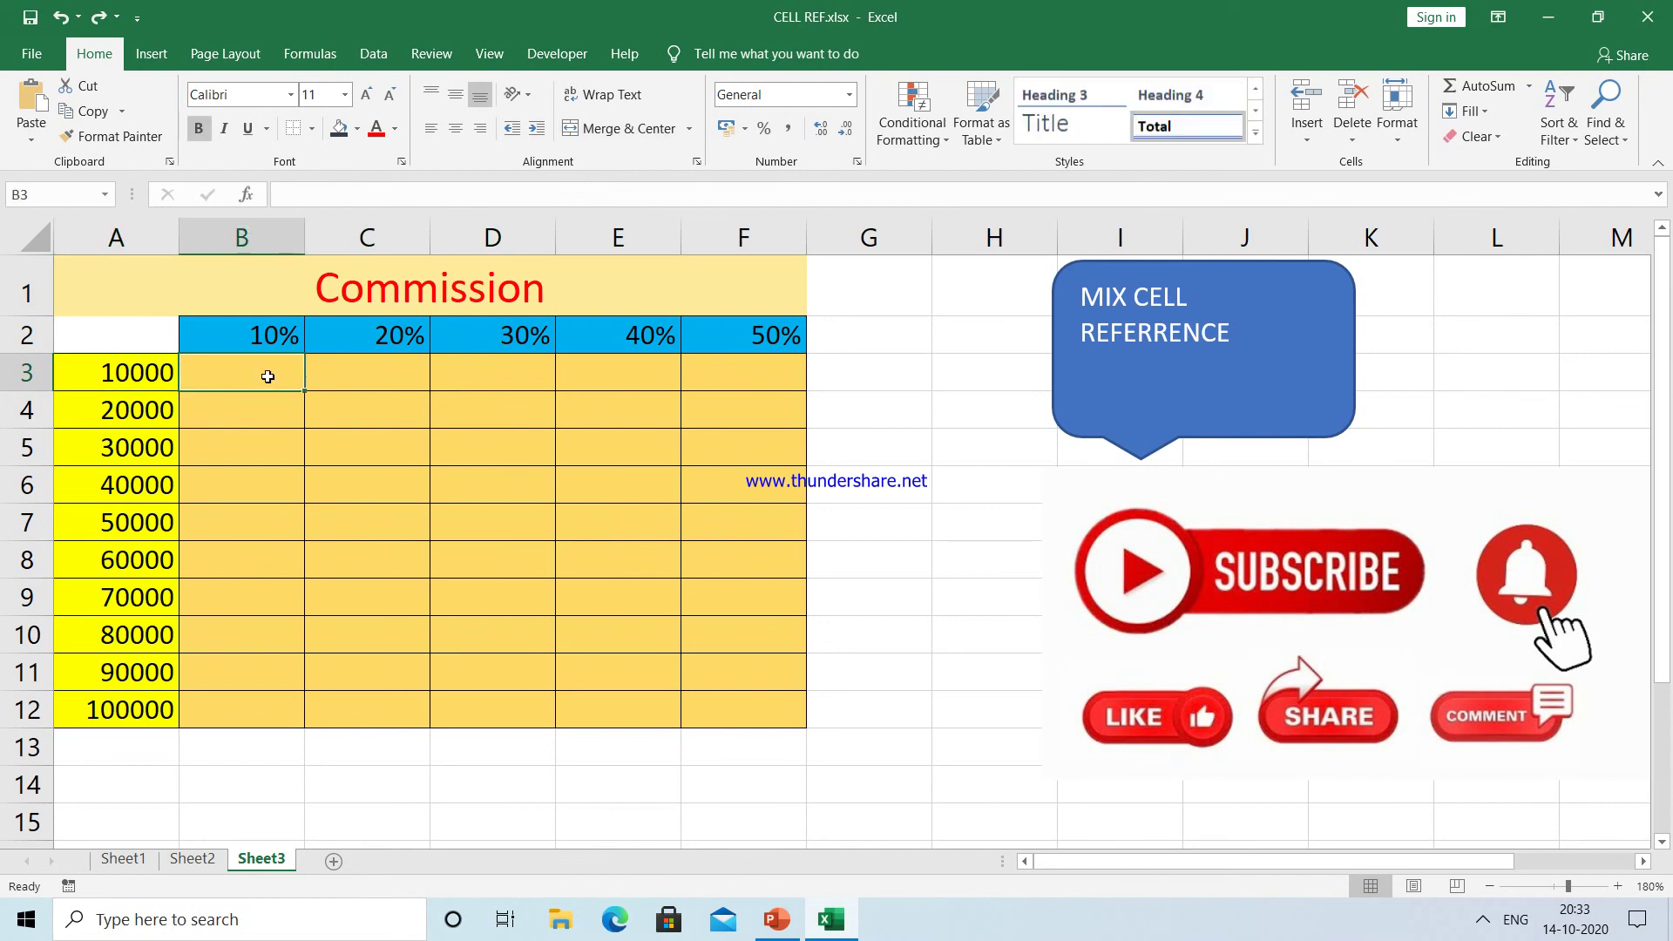
Give the commission grid B3:F12 a white fill and begin a formula in B3.
mouse_move(271, 381)
left_mouse_down()
mouse_move(623, 616)
mouse_move(709, 698)
left_mouse_up()
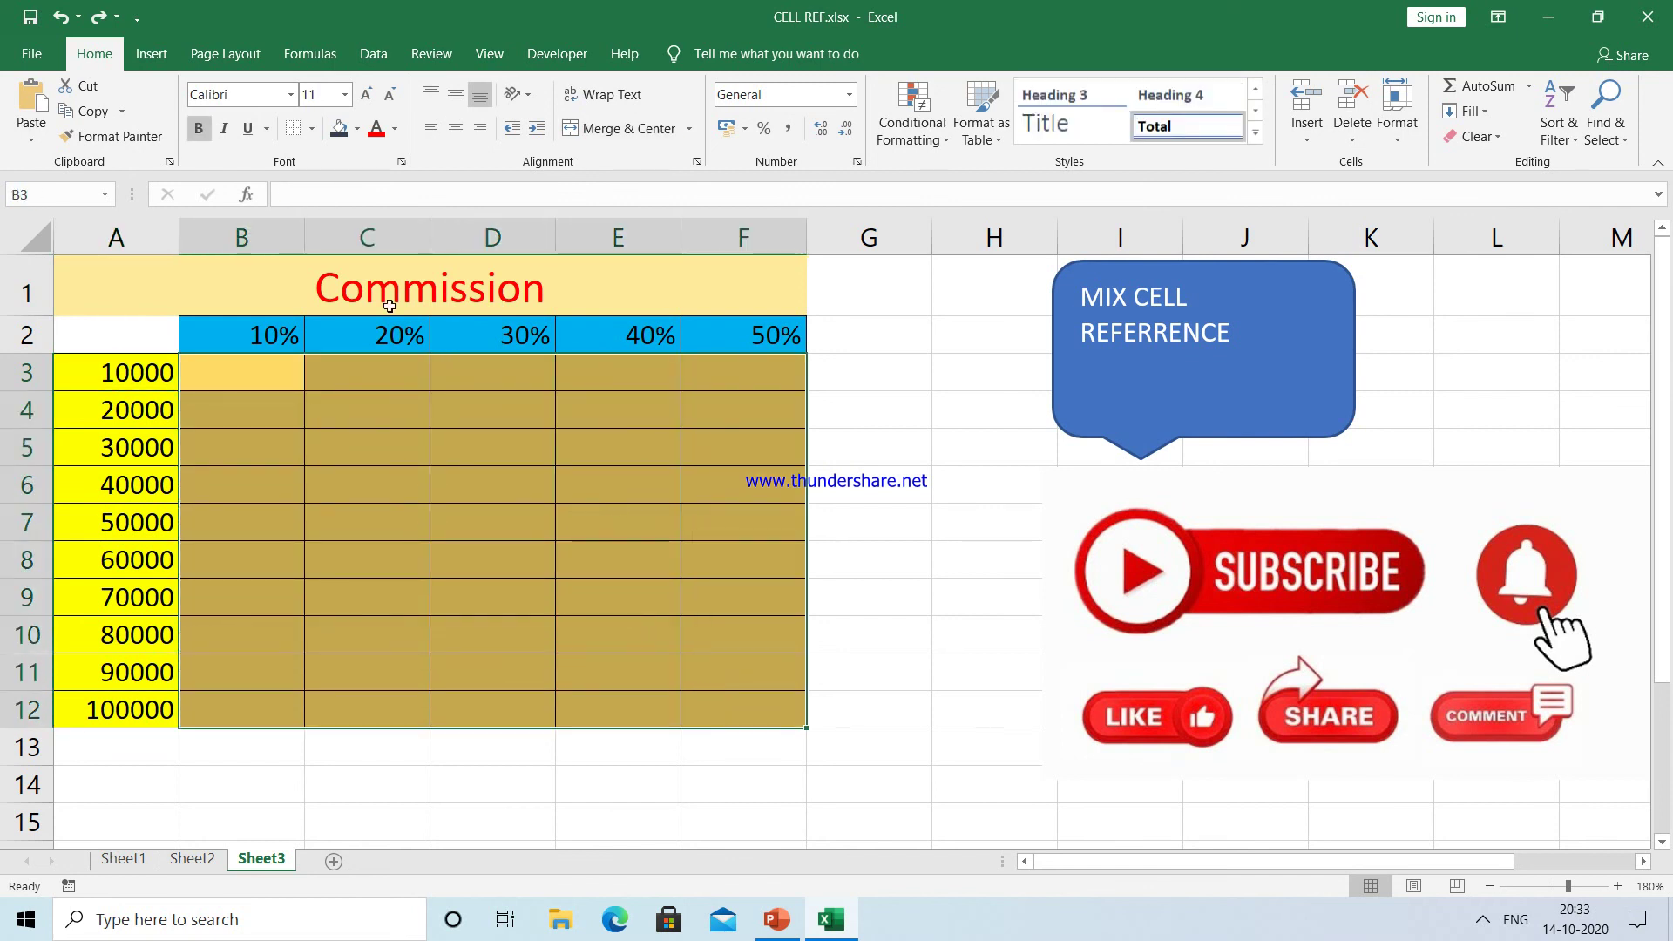
left_click(357, 129)
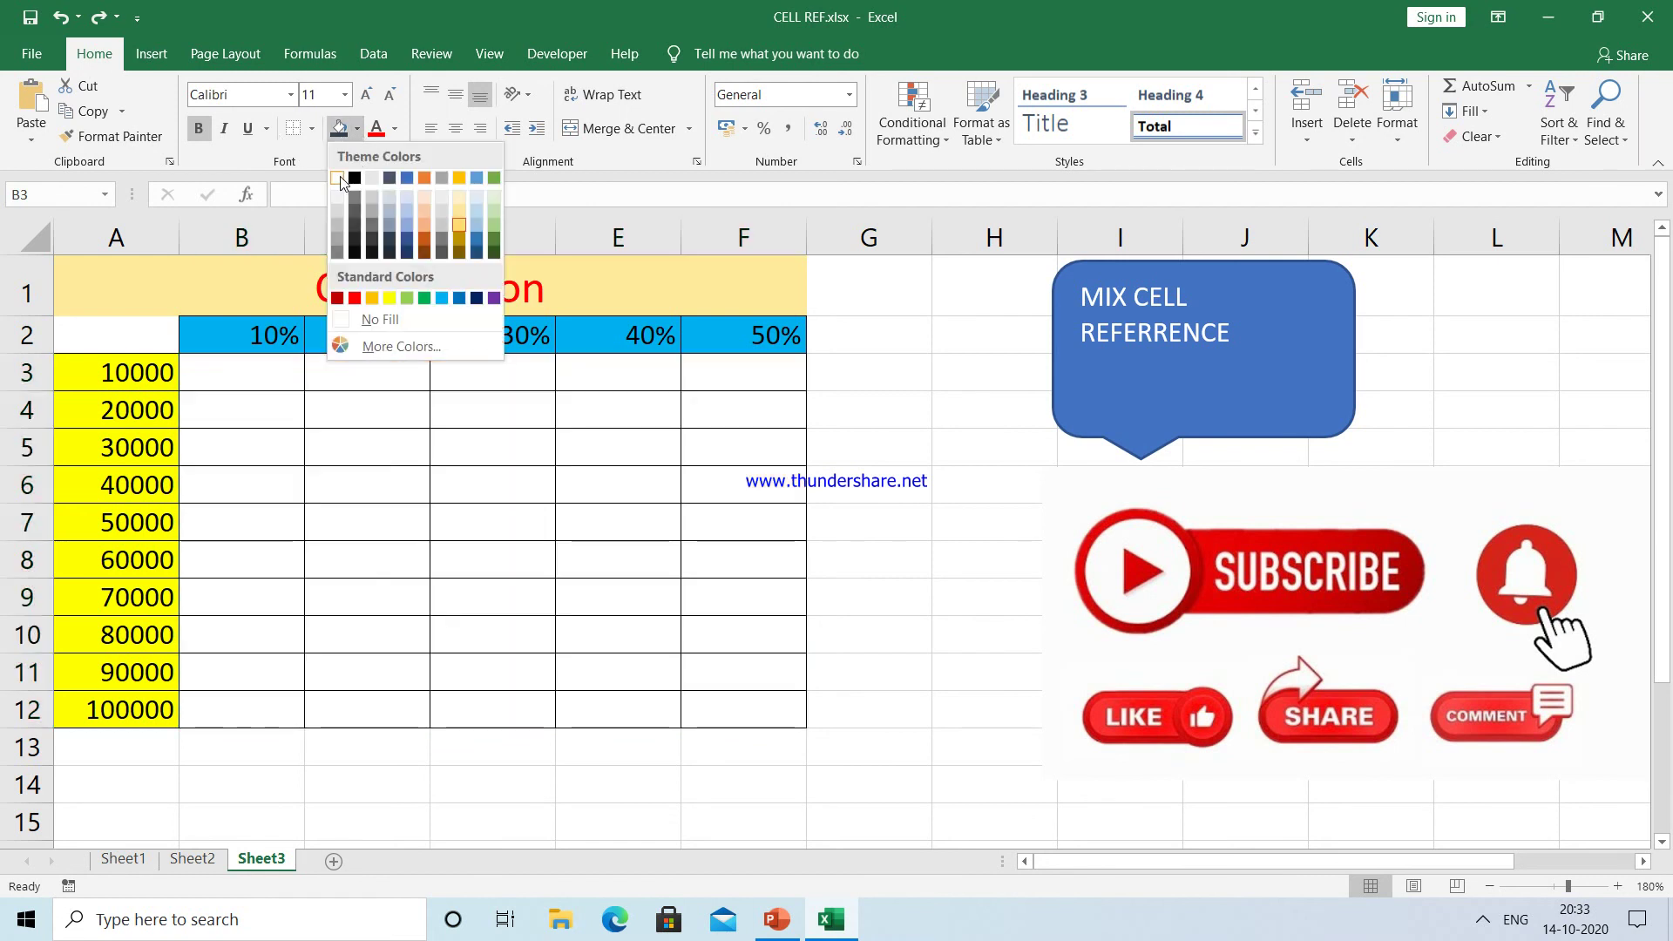
left_click(341, 179)
left_click(259, 376)
type("=")
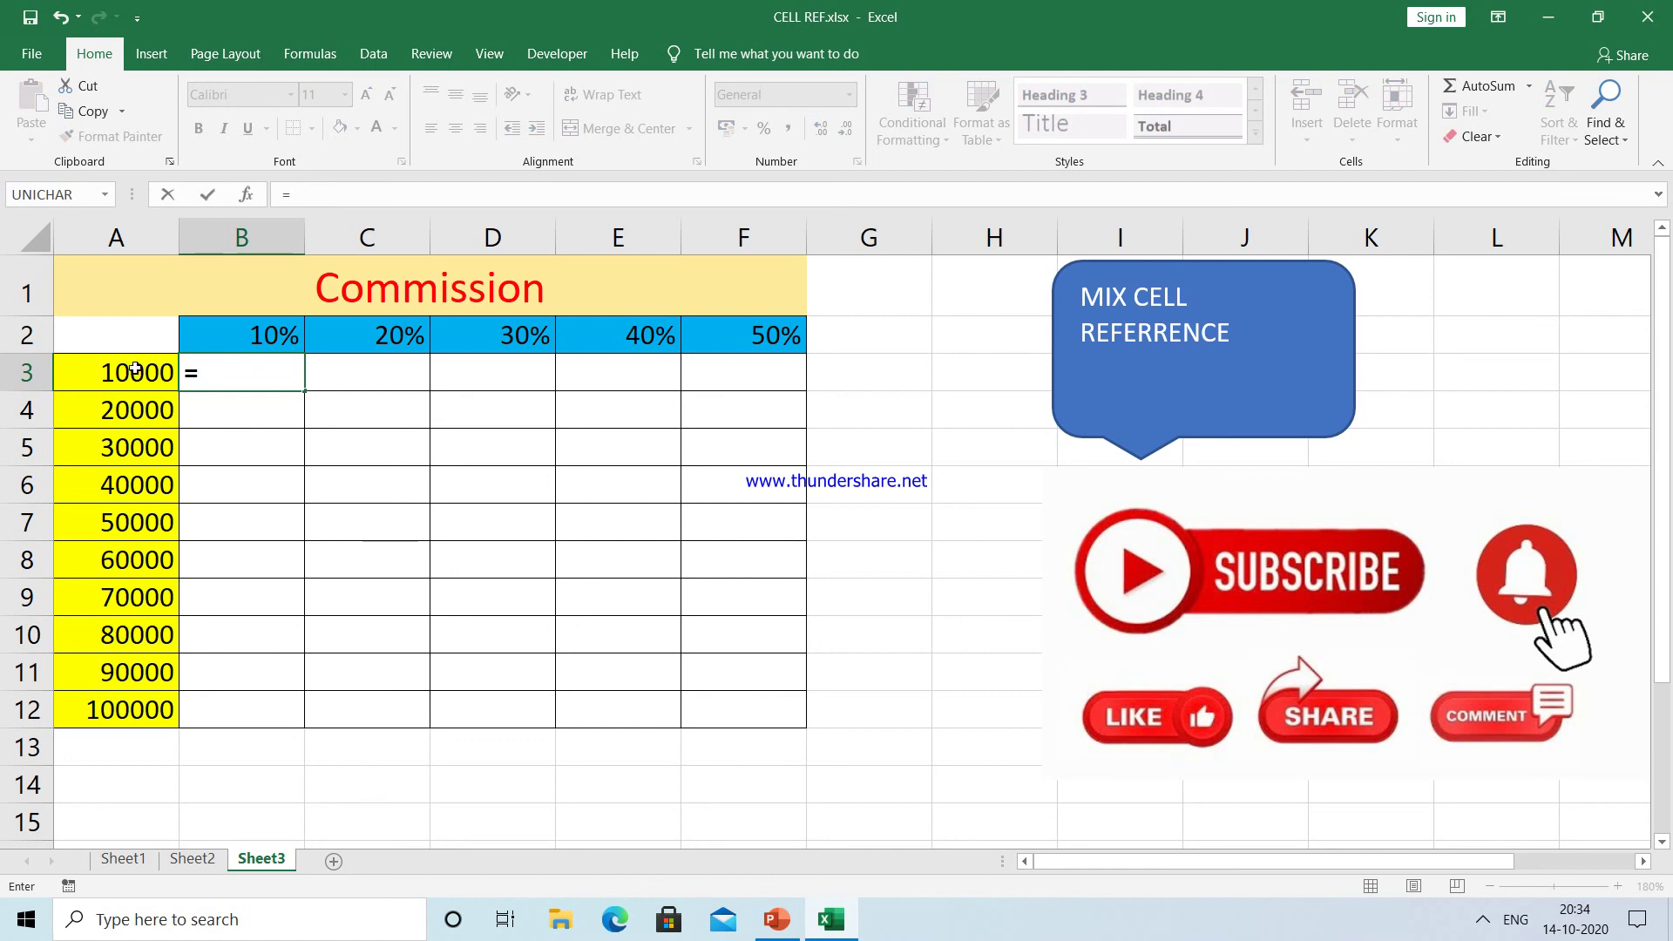
Enter the relative formula =A3*B2 in B3 and fill it through the commission grid.
left_click(133, 368)
type("*")
left_click(240, 336)
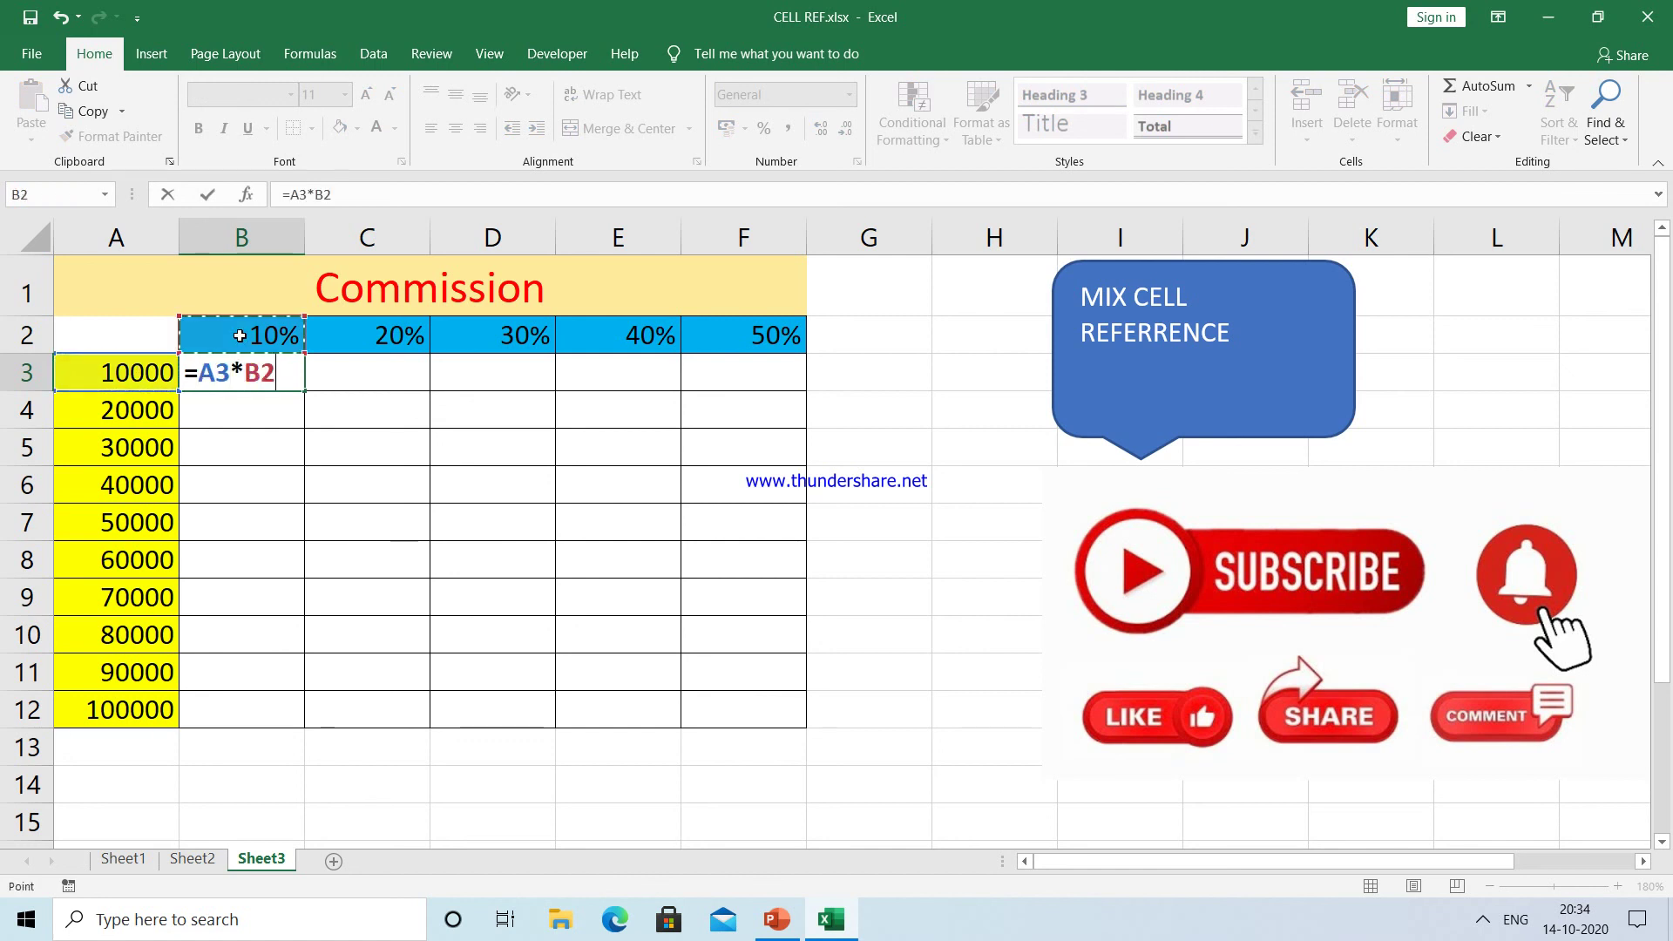
key("Return")
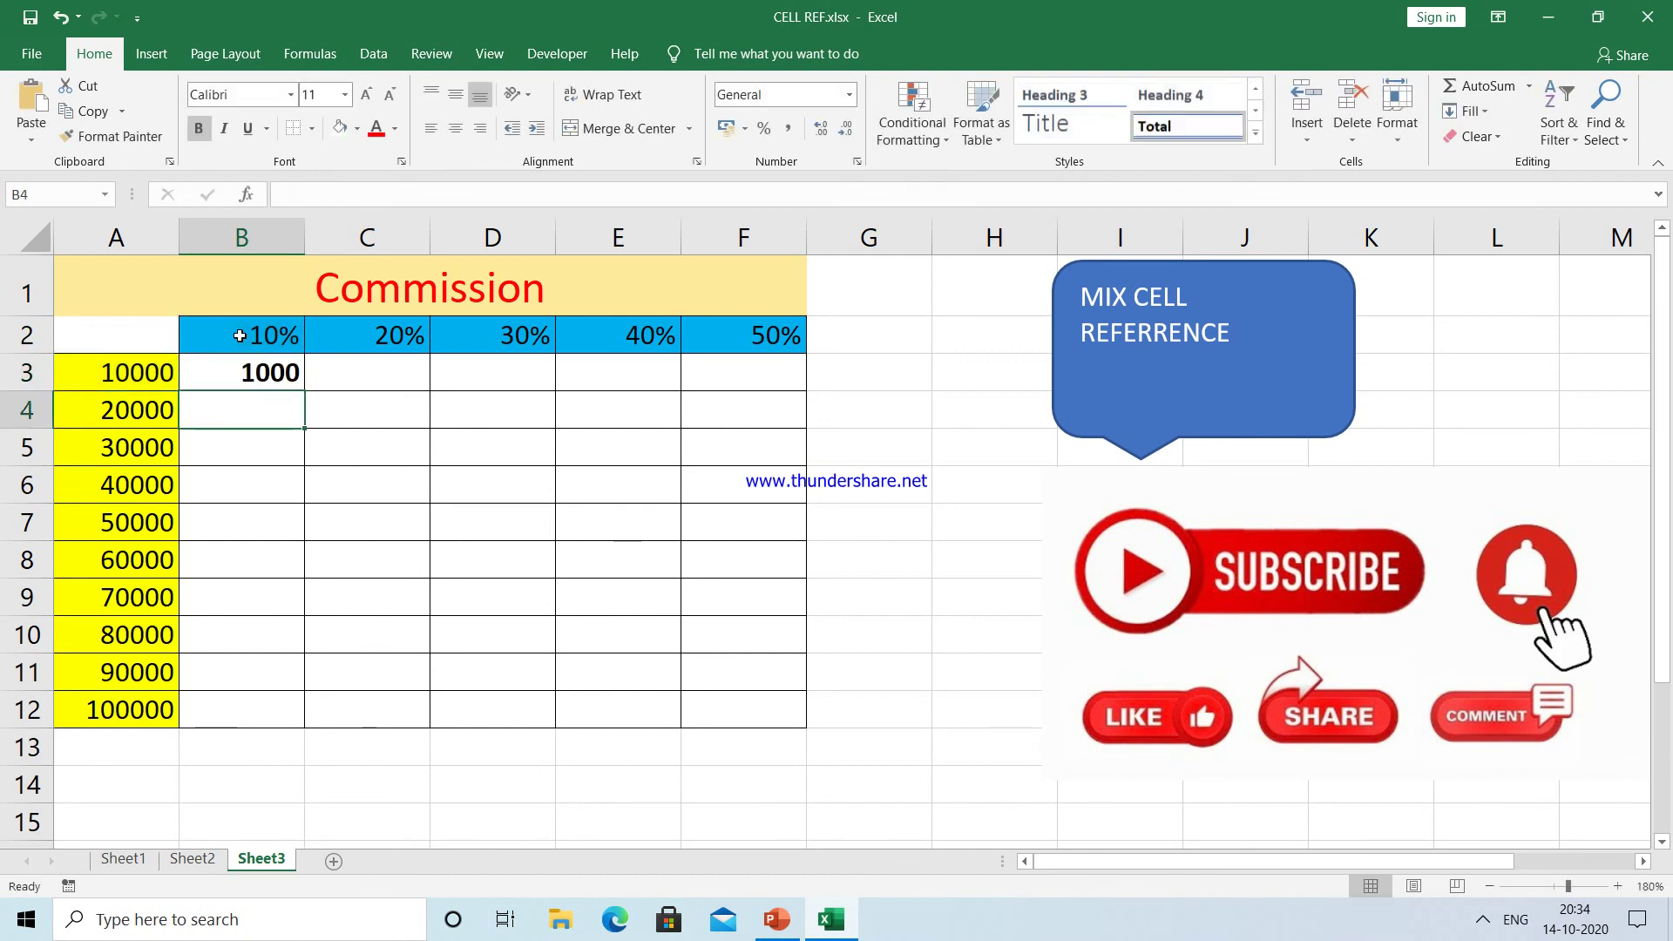
left_click(260, 375)
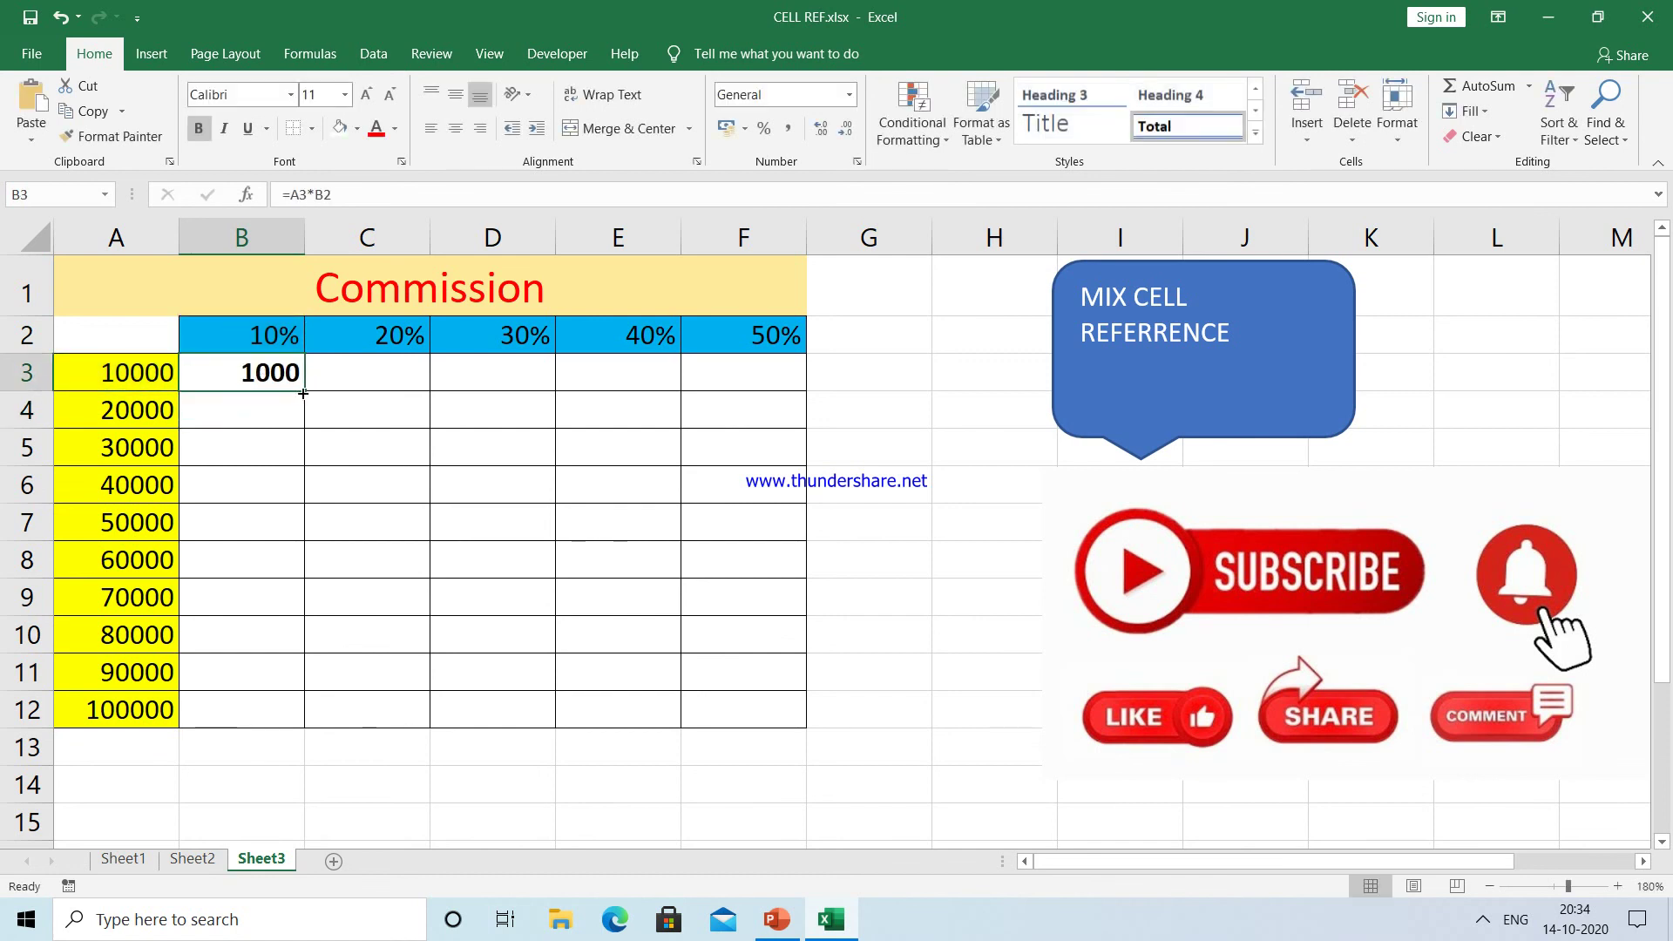
mouse_move(303, 393)
left_mouse_down()
mouse_move(296, 725)
mouse_move(544, 681)
mouse_move(762, 698)
left_mouse_up()
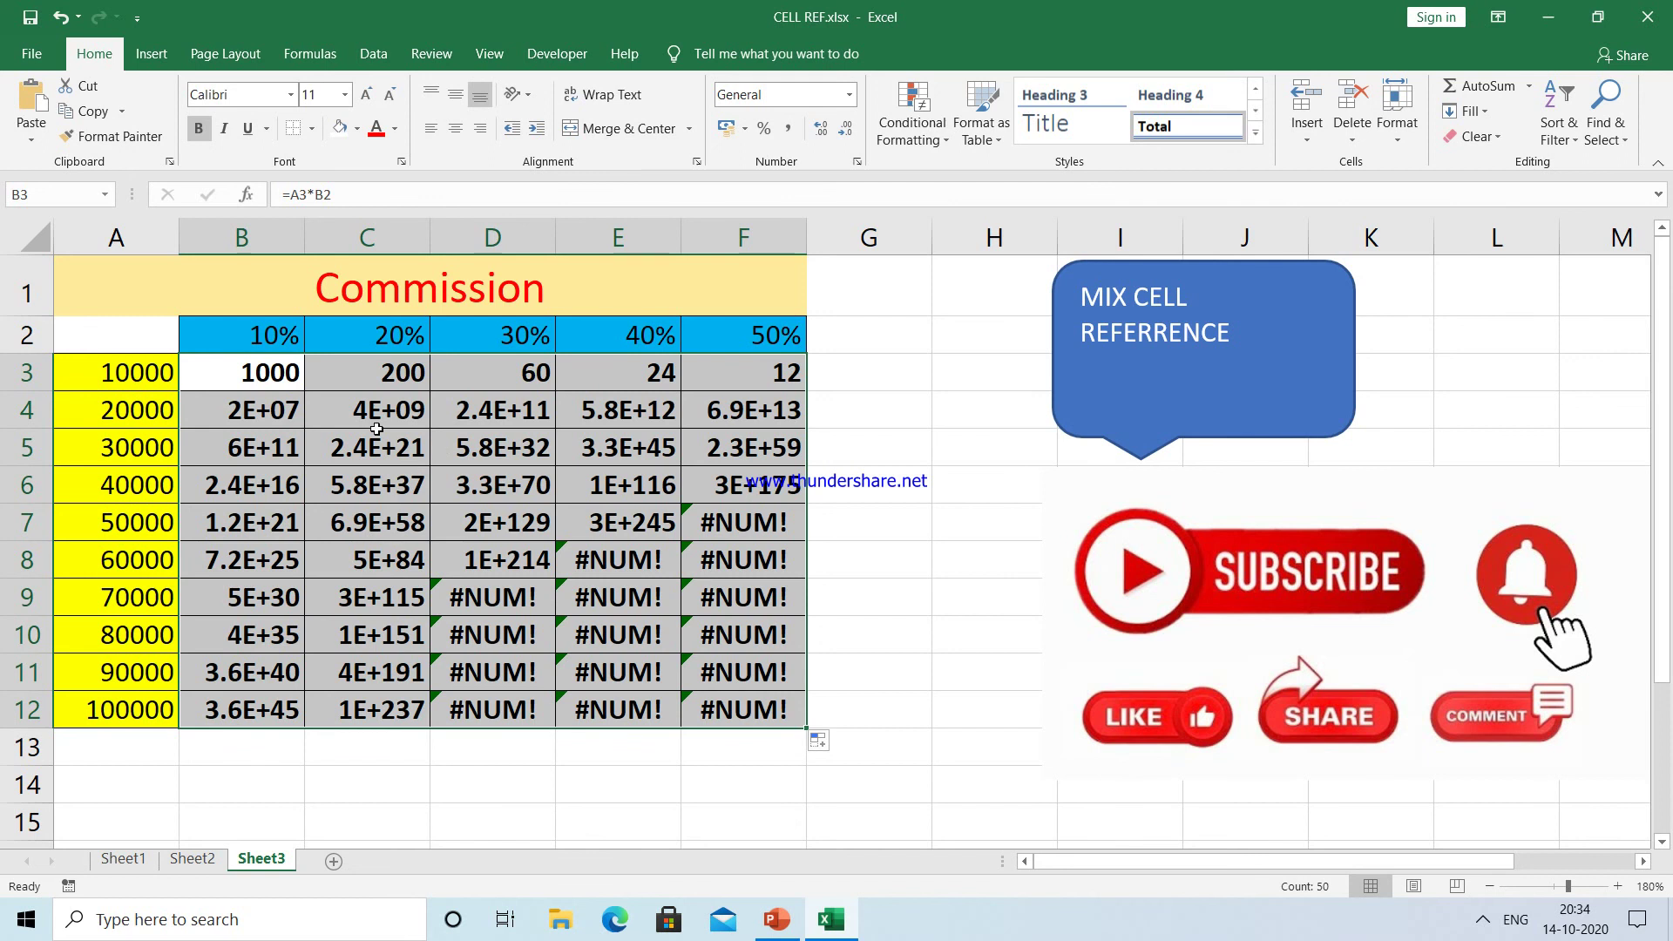
Inspect the formulas in B3 and C3 to see how the references shifted.
left_click(272, 374)
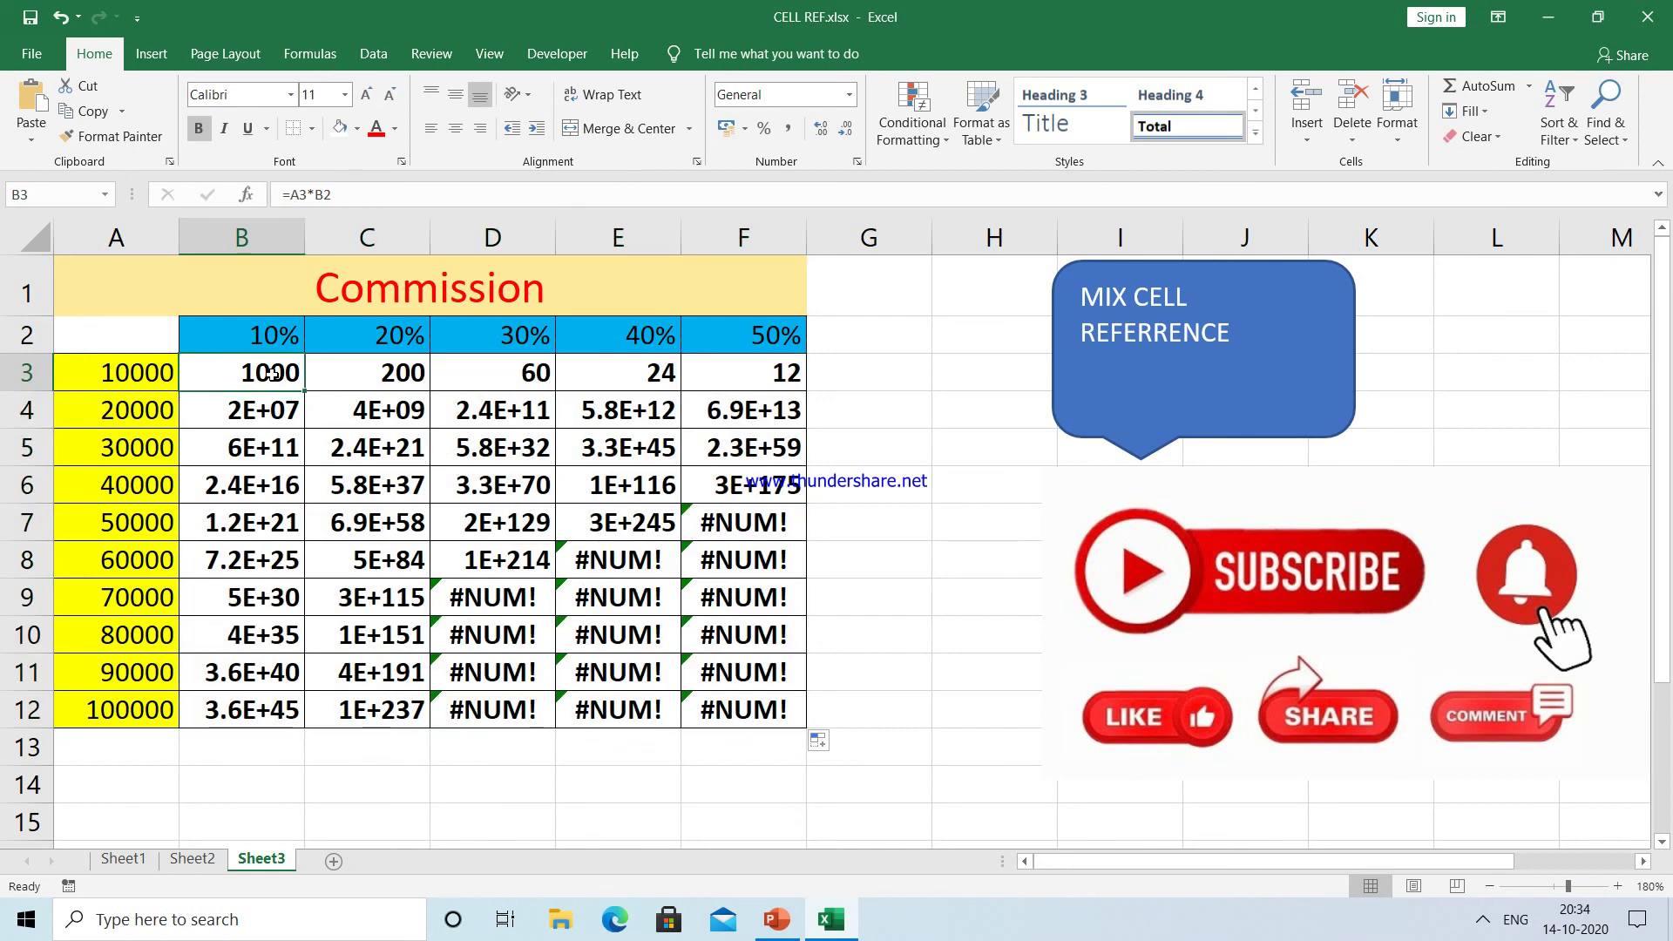
double_click(272, 375)
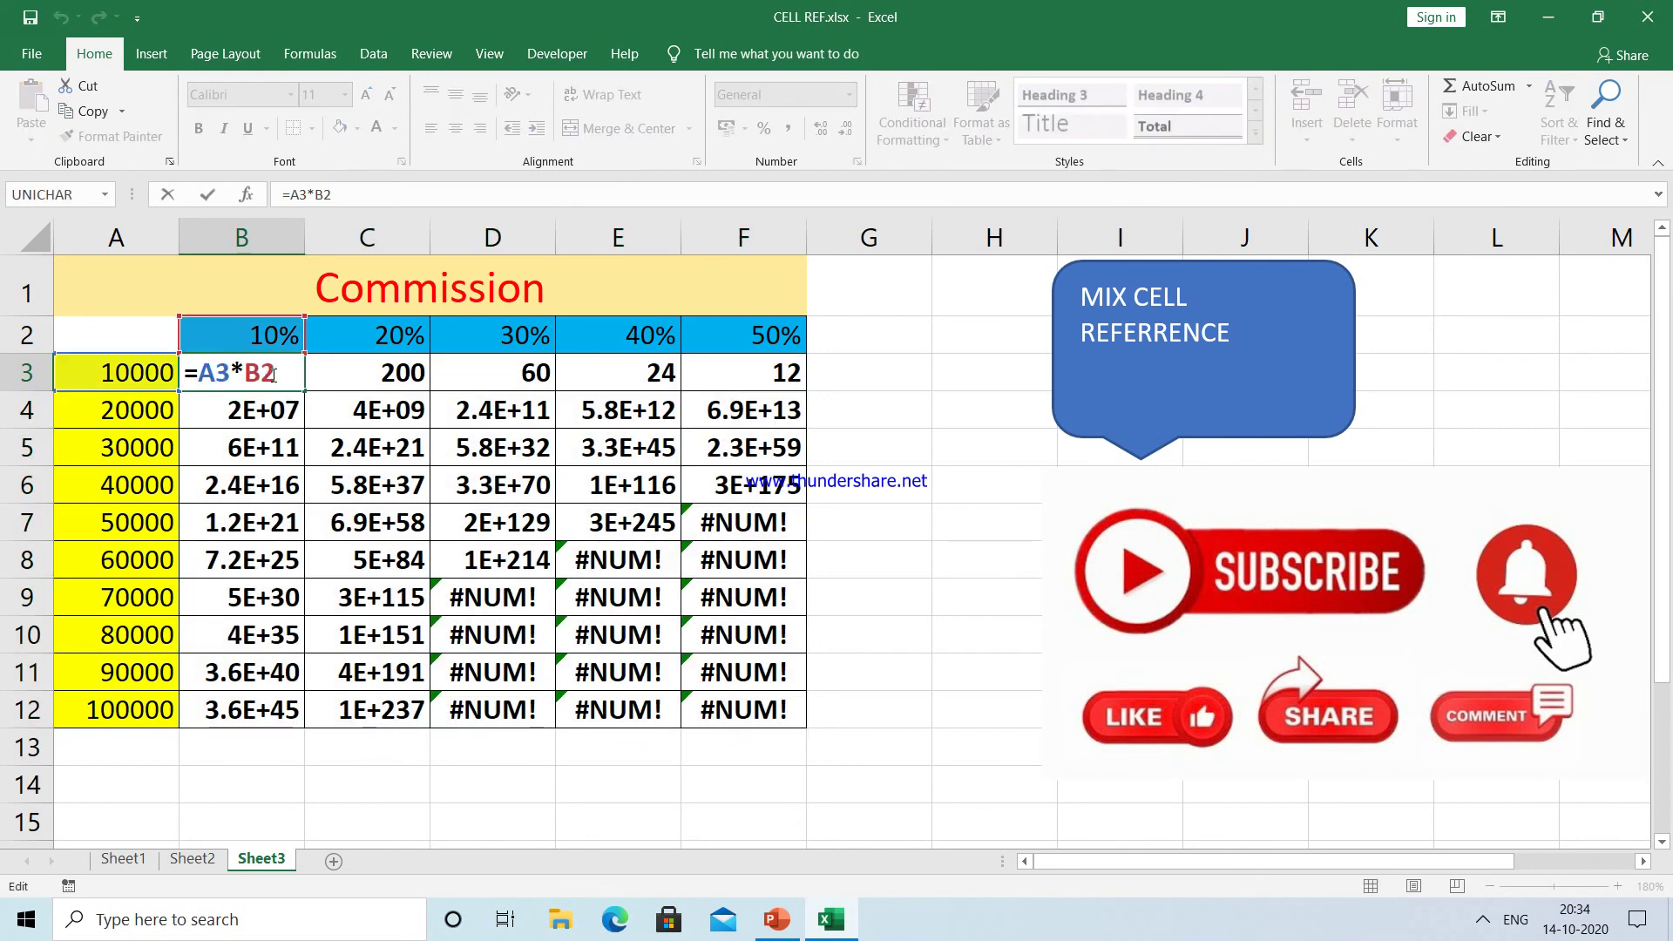
key("Return")
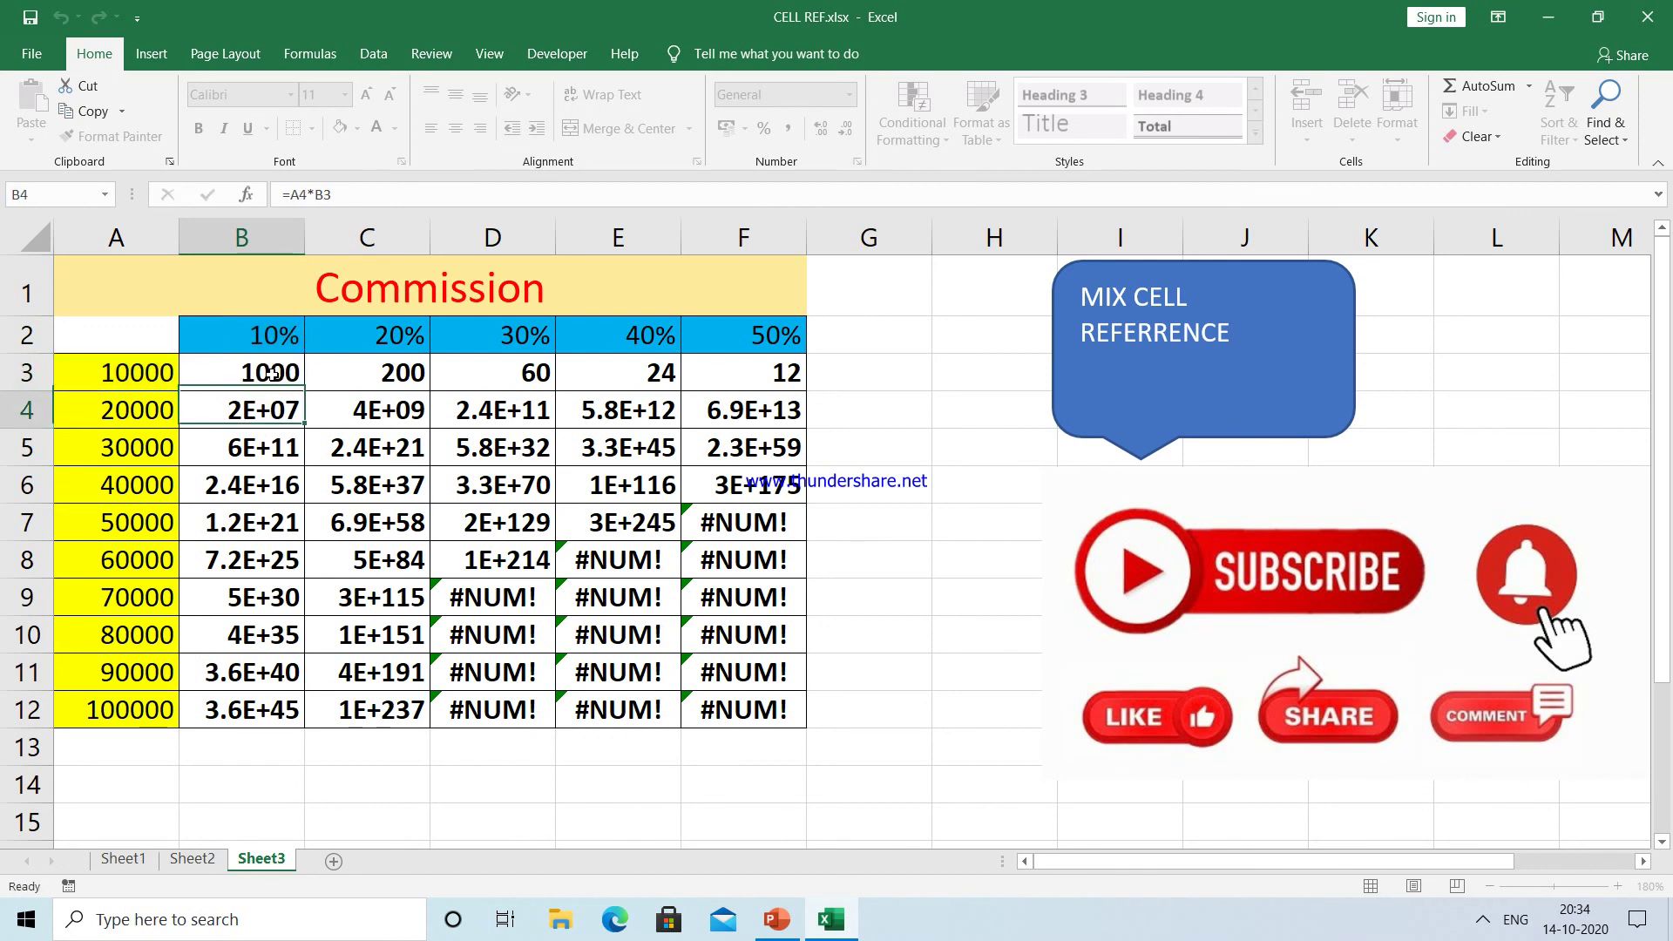
left_click(354, 367)
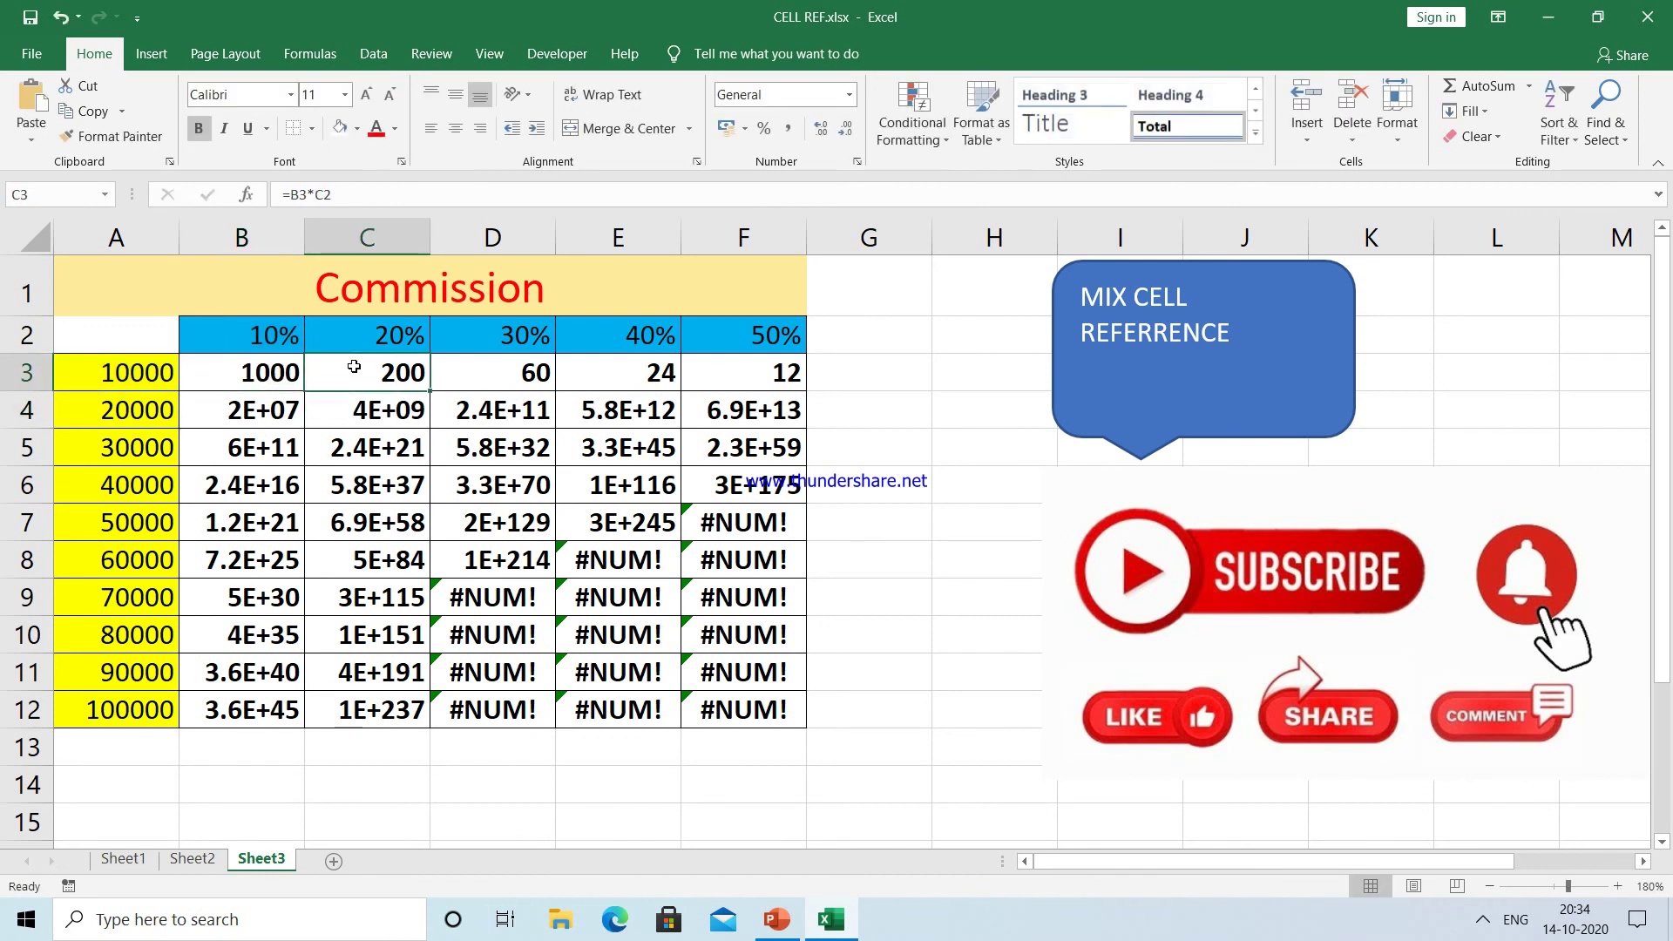
double_click(354, 367)
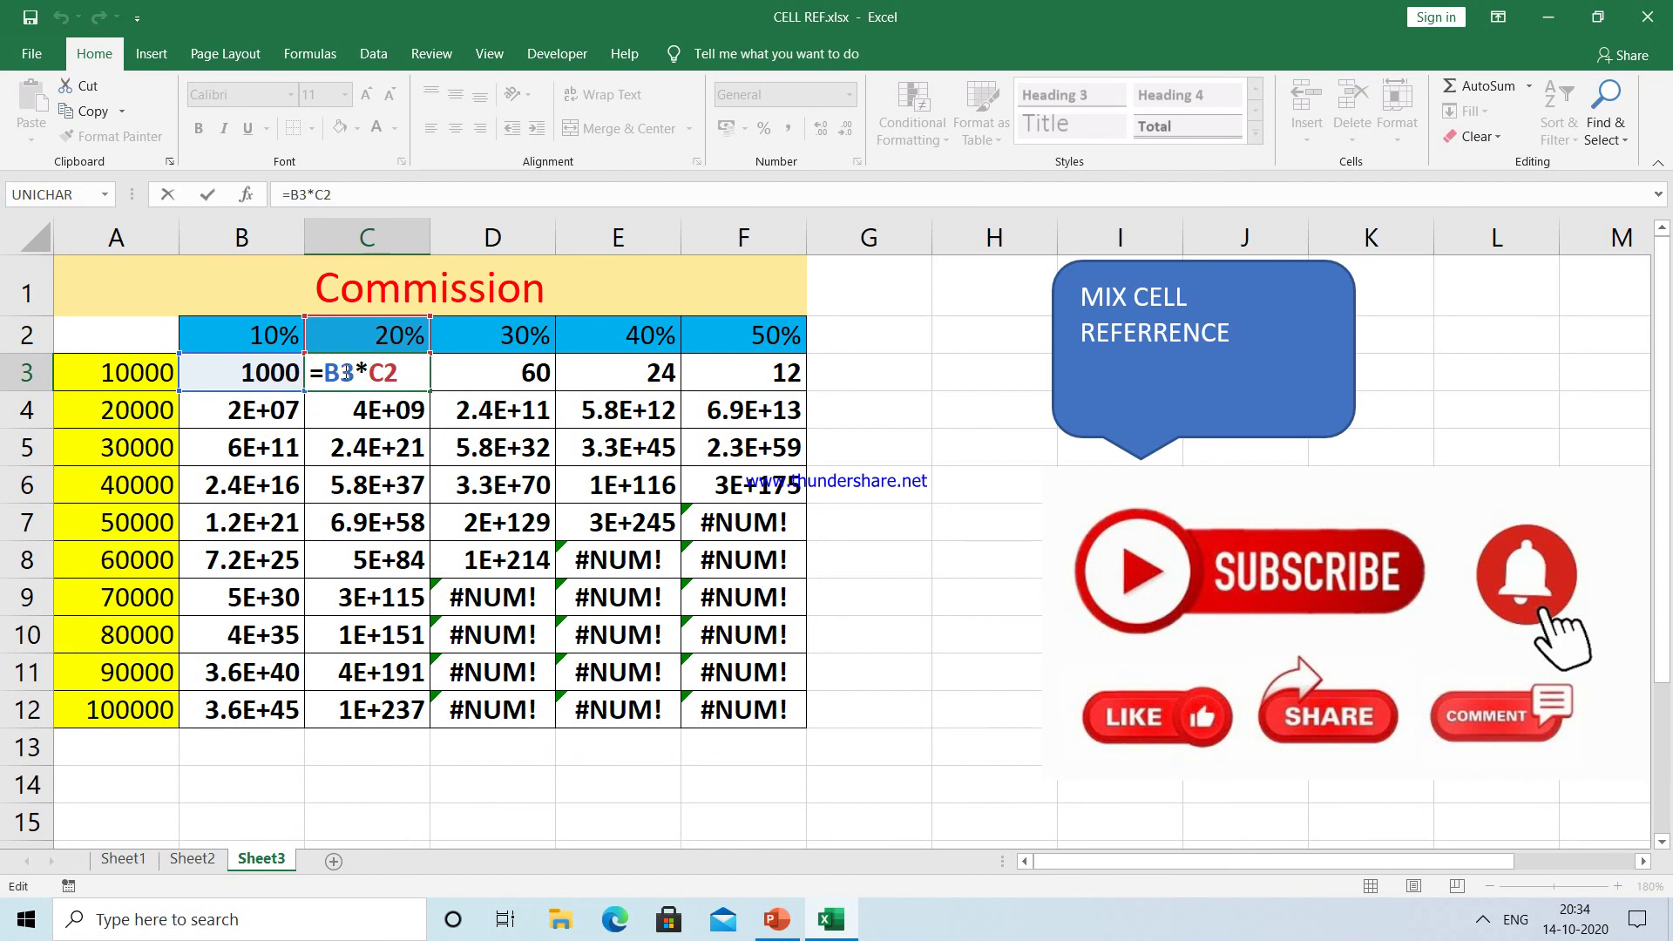
key("Return")
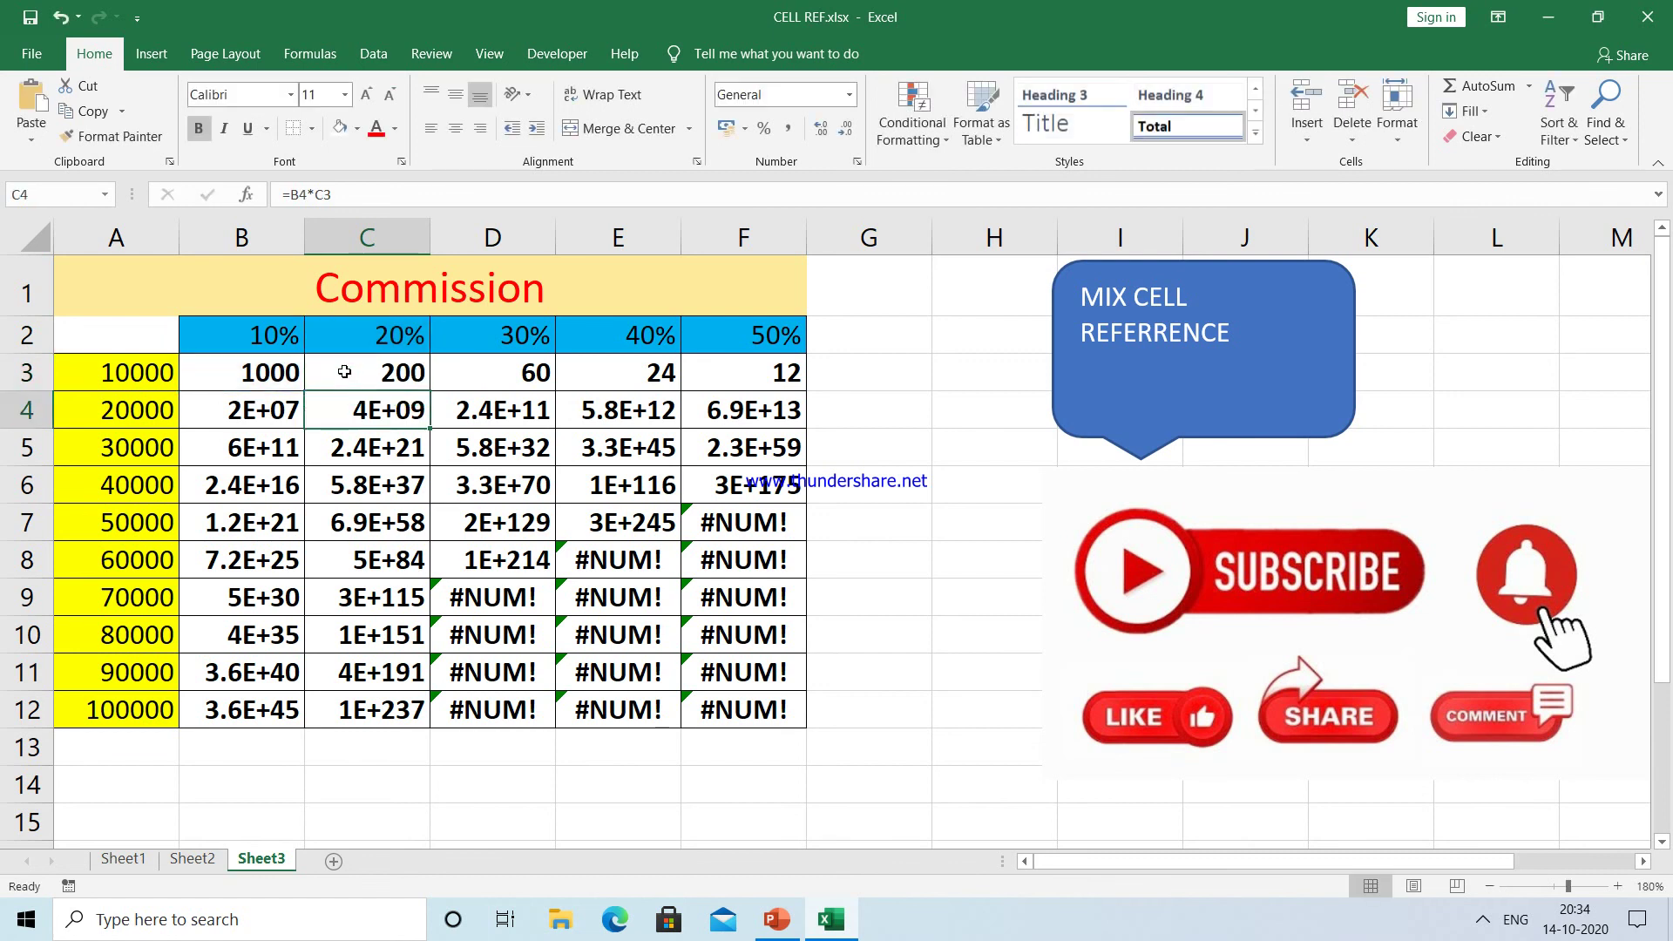
Select the filled range B3:G12 and delete the wrong commission values.
left_click(271, 370)
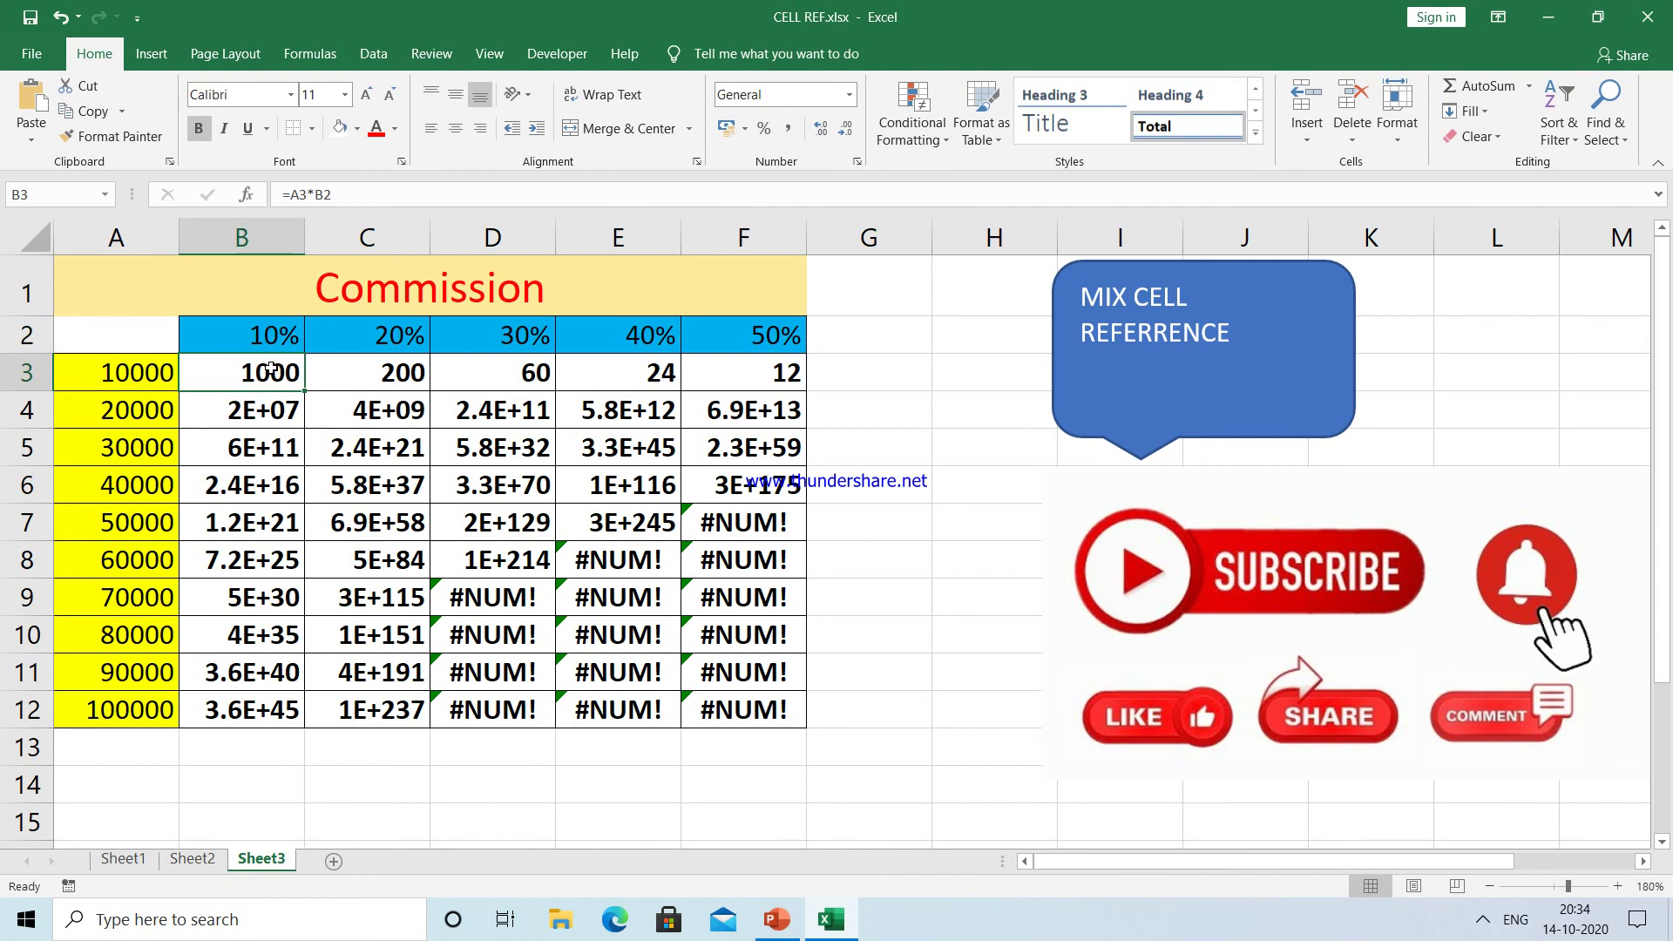
left_click_drag(271, 369, 872, 449)
key("shift+Down")
key("shift+Down")
key("shift+Down")
key("shift+Down")
key("shift+Down")
key("shift+Down")
key("shift+Down")
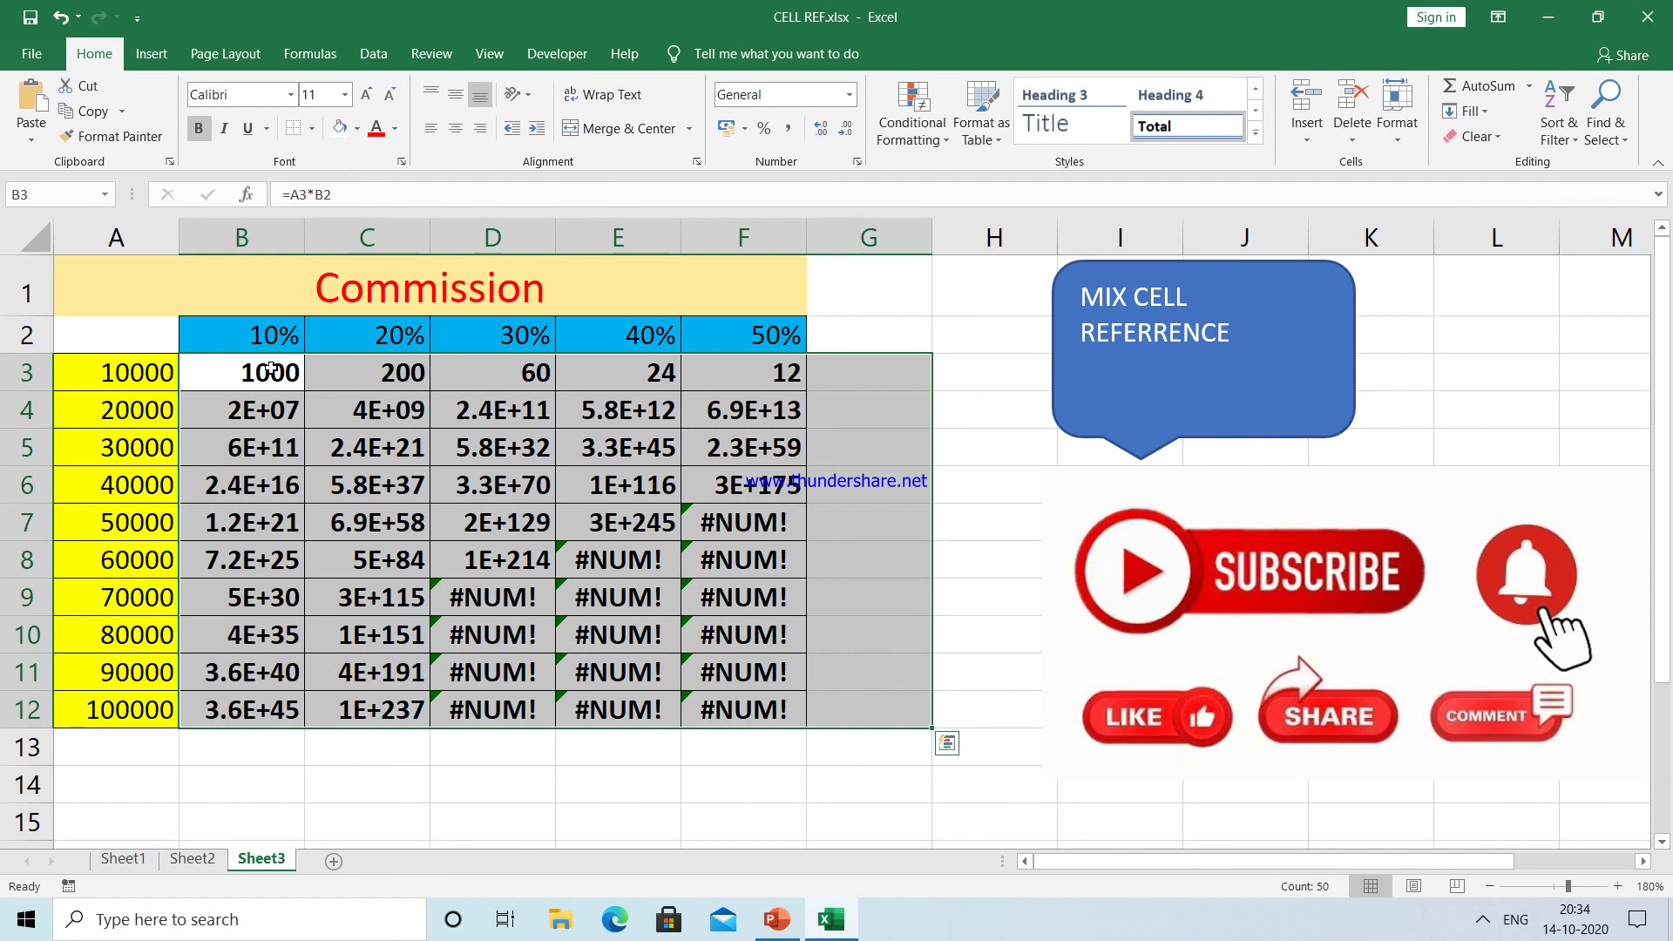
key("Delete")
left_click(271, 370)
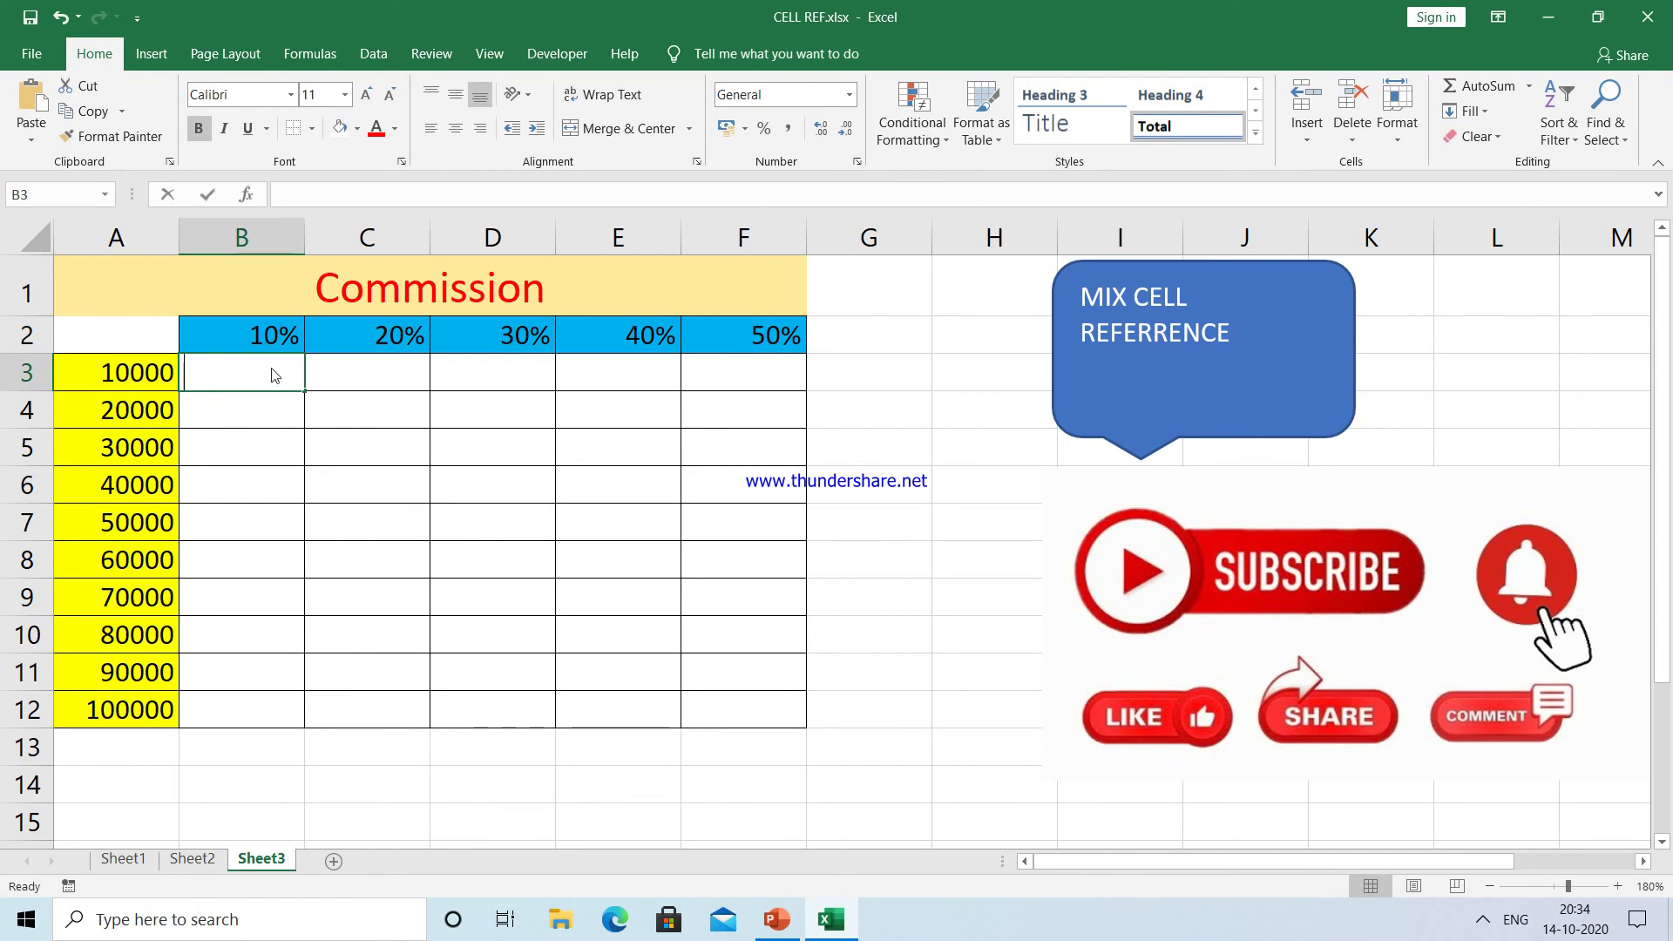
Enter =$A3*B$2 in B3 using F4 to lock column A and row 2, showing 1000.
type("=")
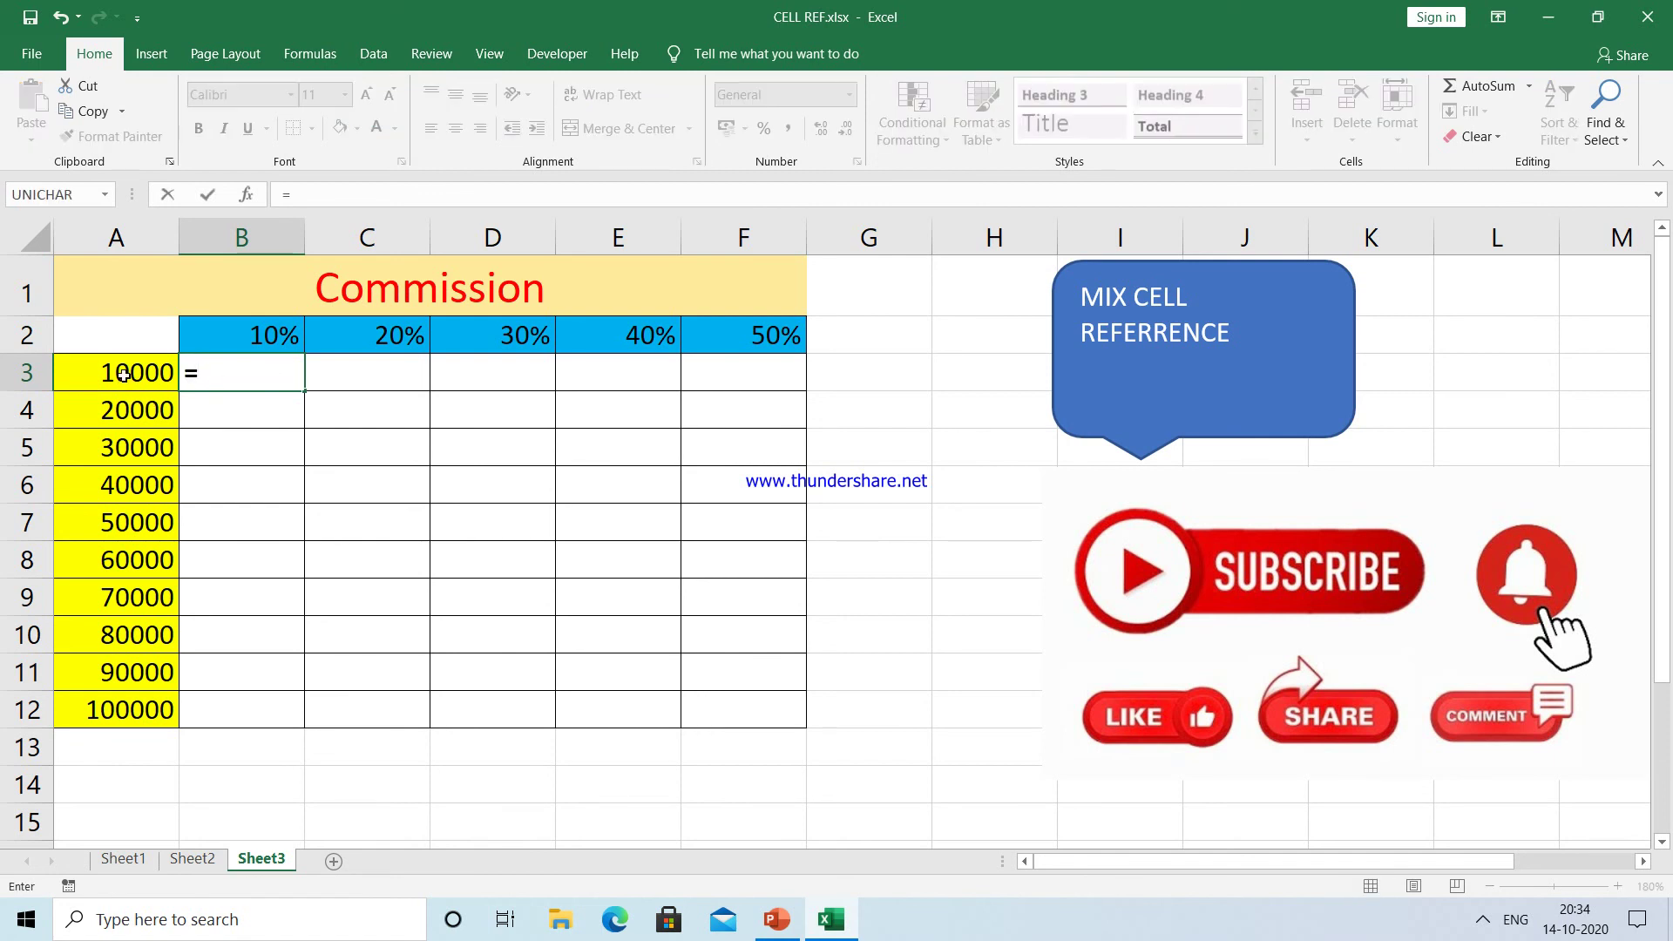
left_click(123, 375)
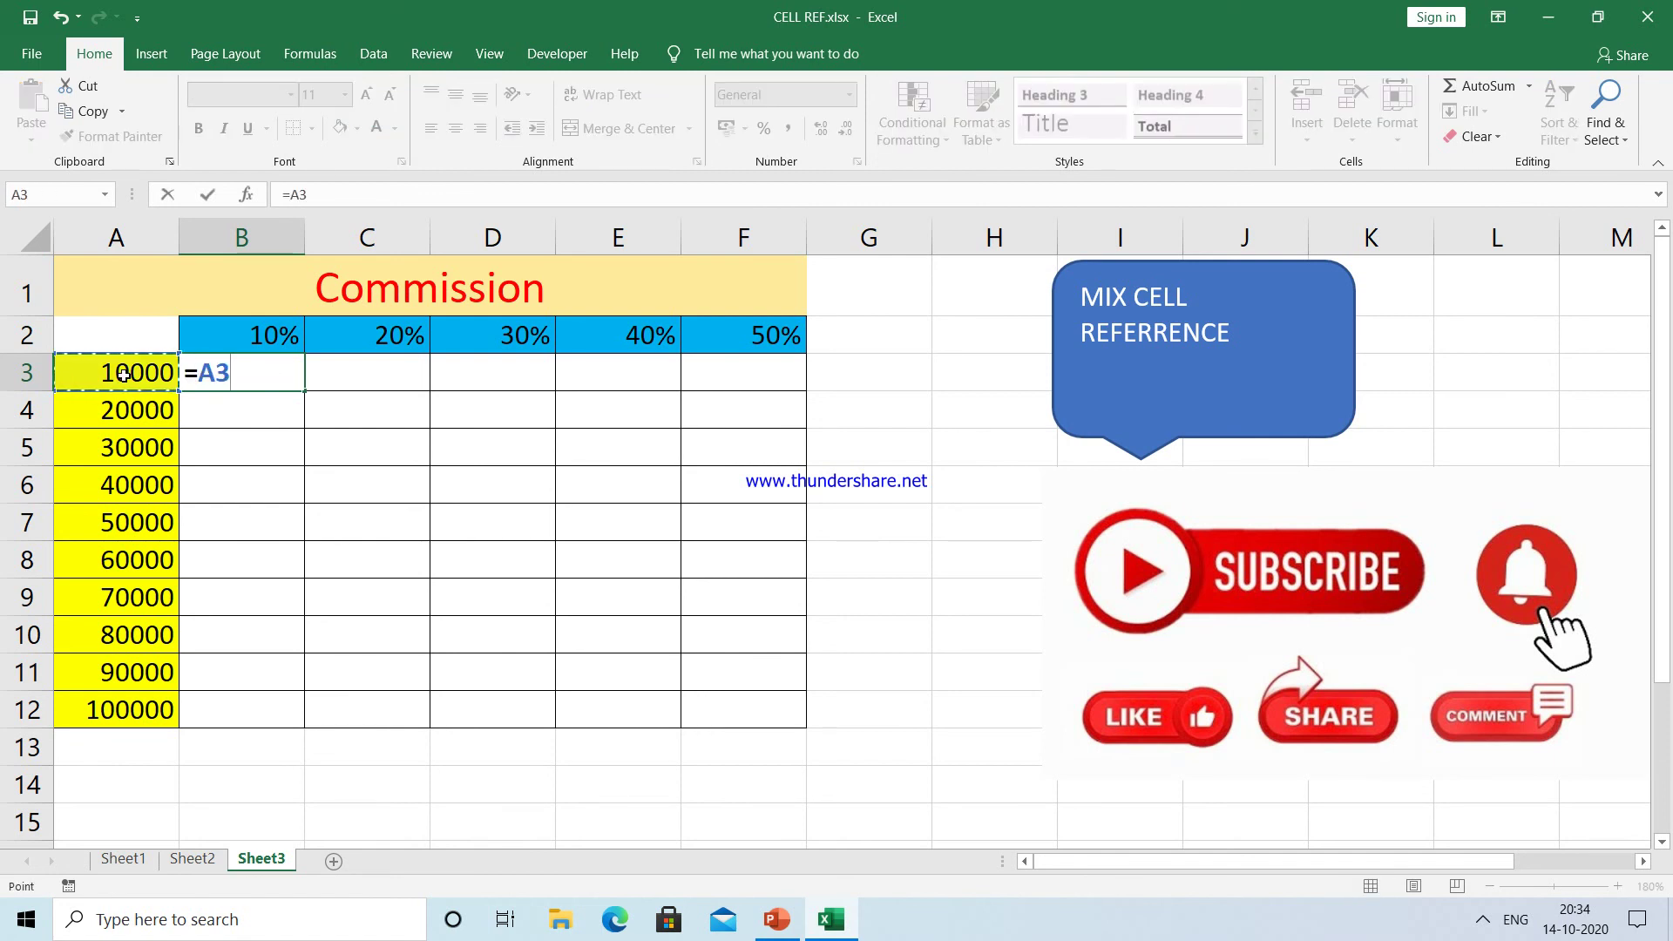
key("F4")
key("F4")
type("*")
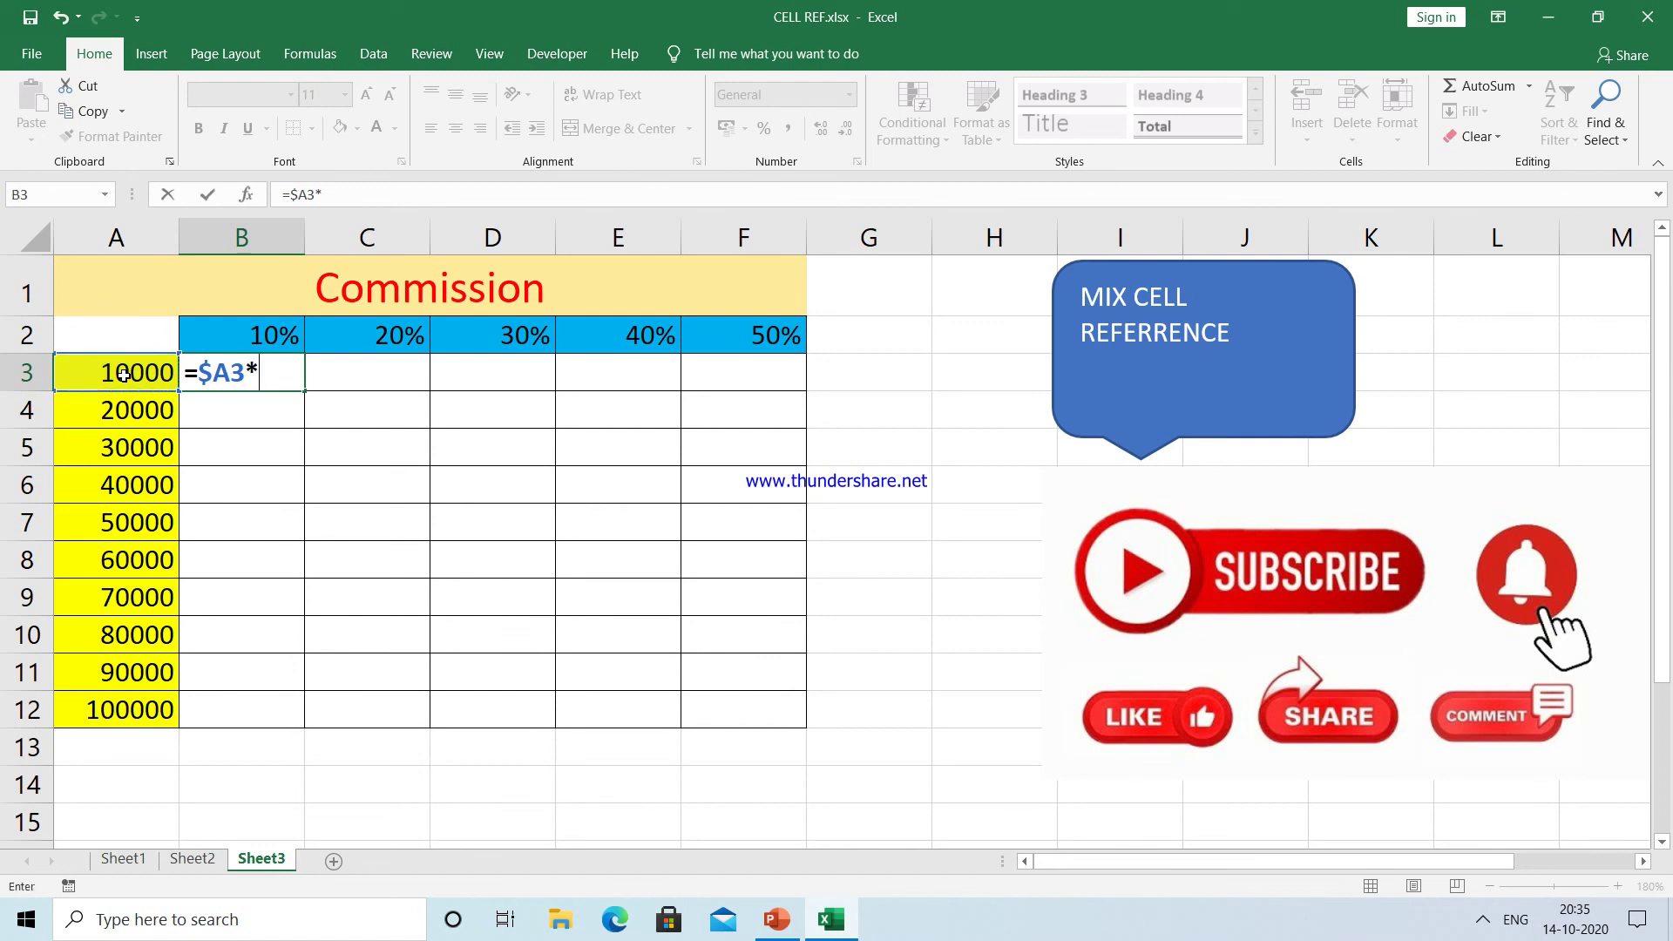
left_click(213, 333)
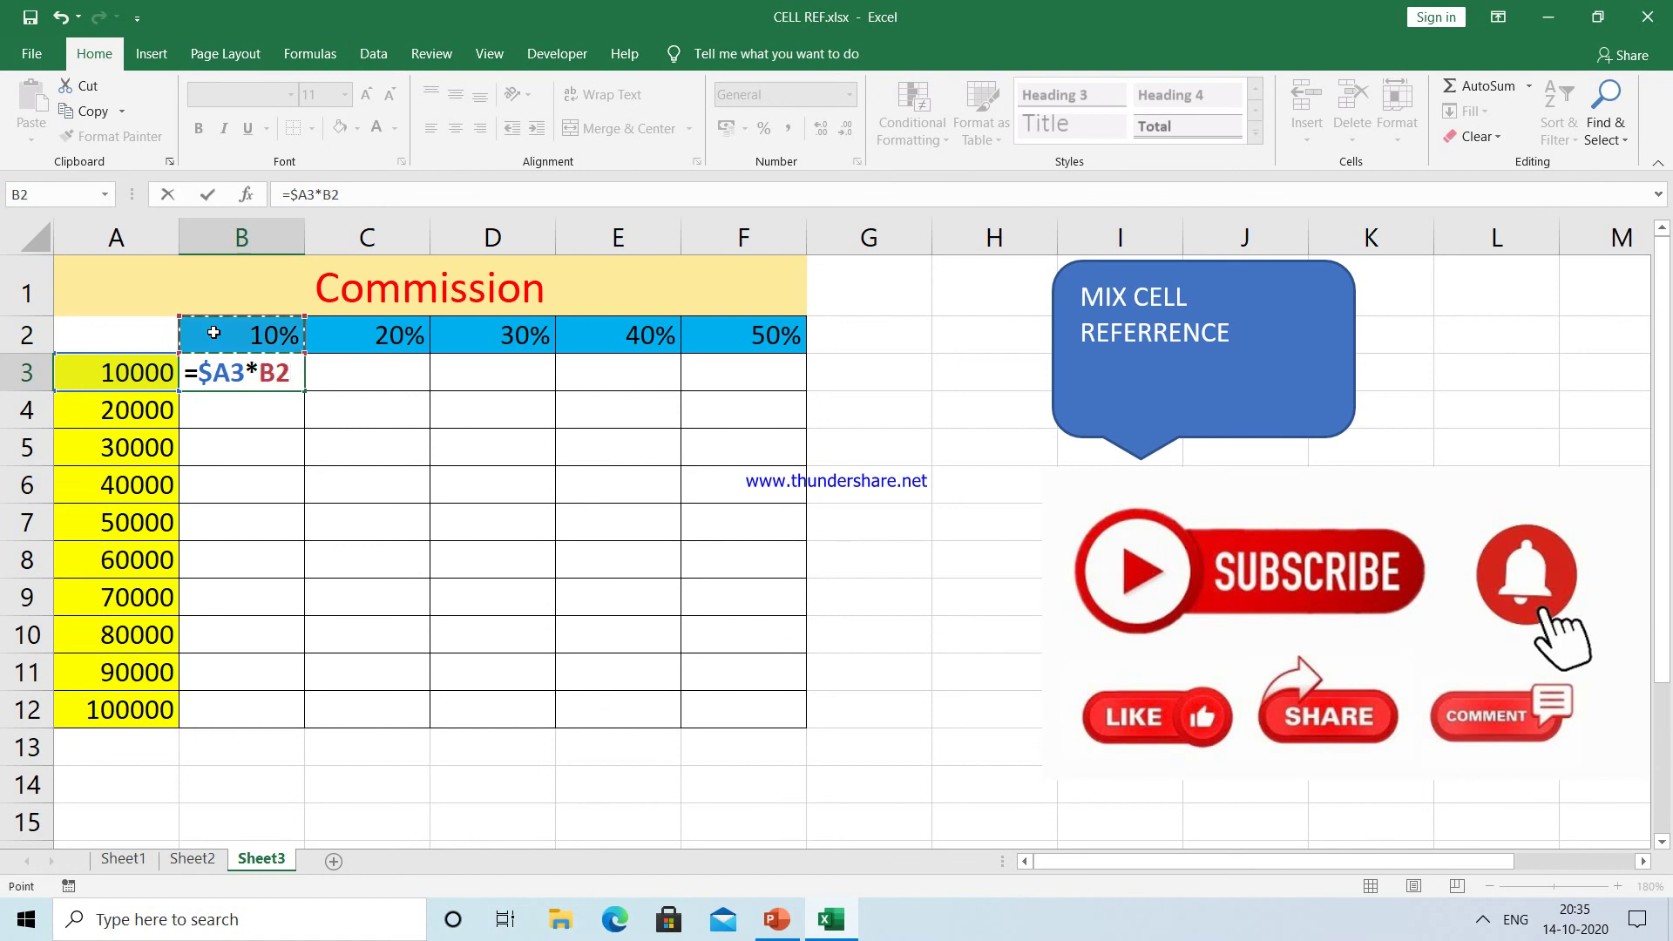
key("F4")
key("F4")
key("Return")
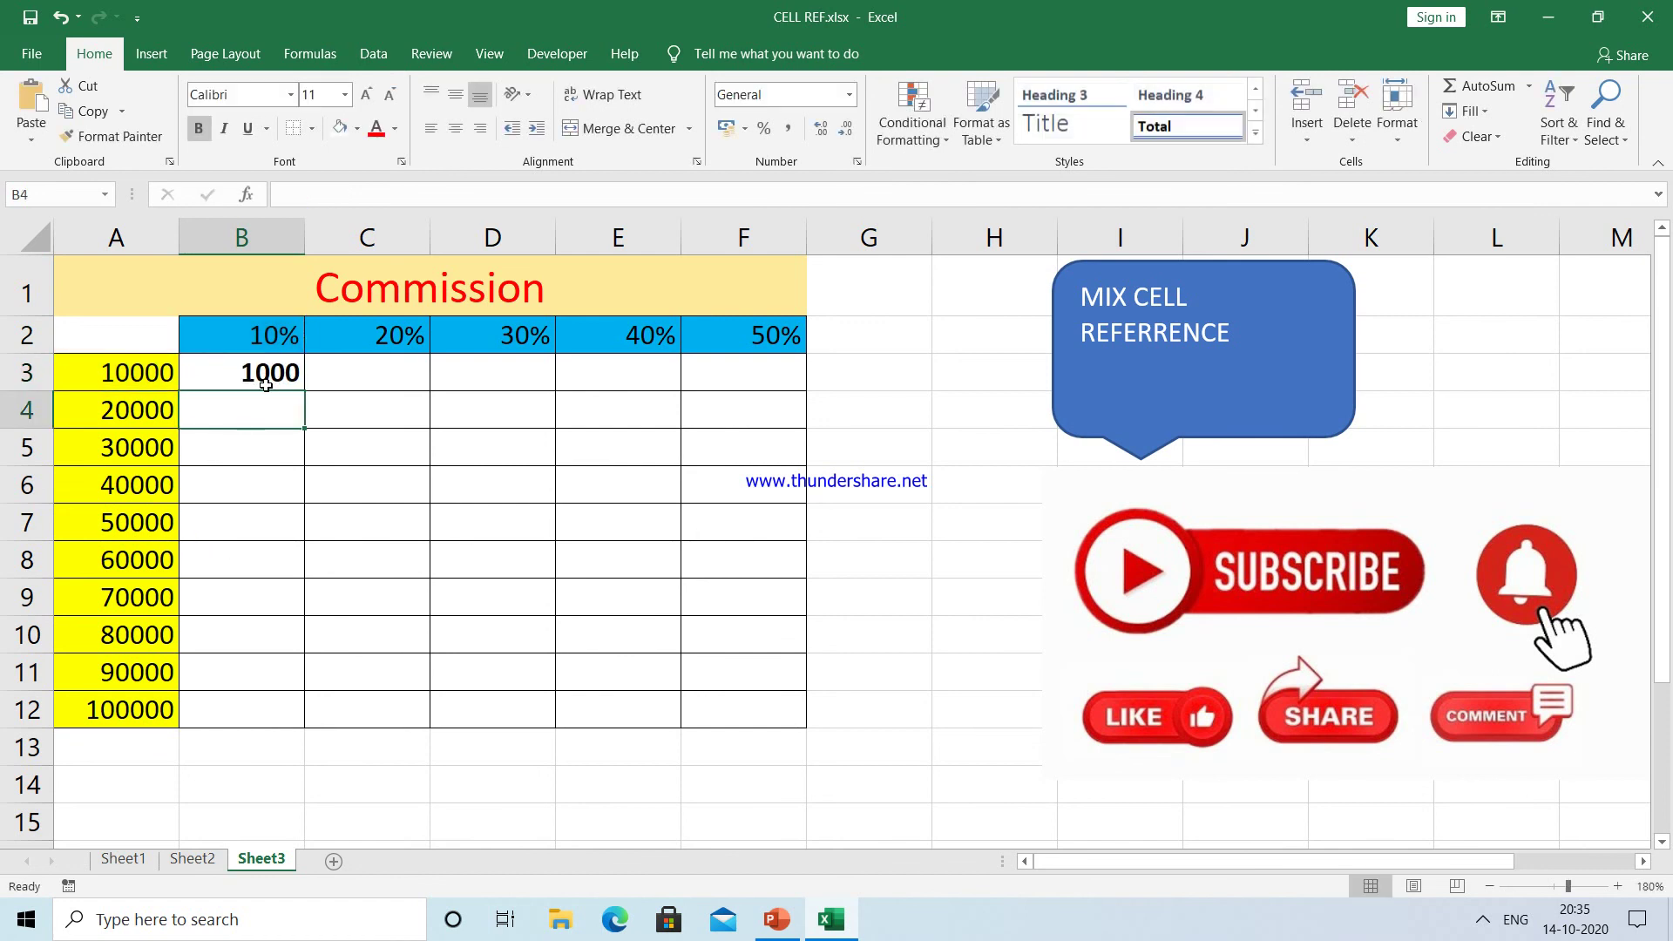
double_click(267, 382)
key("Return")
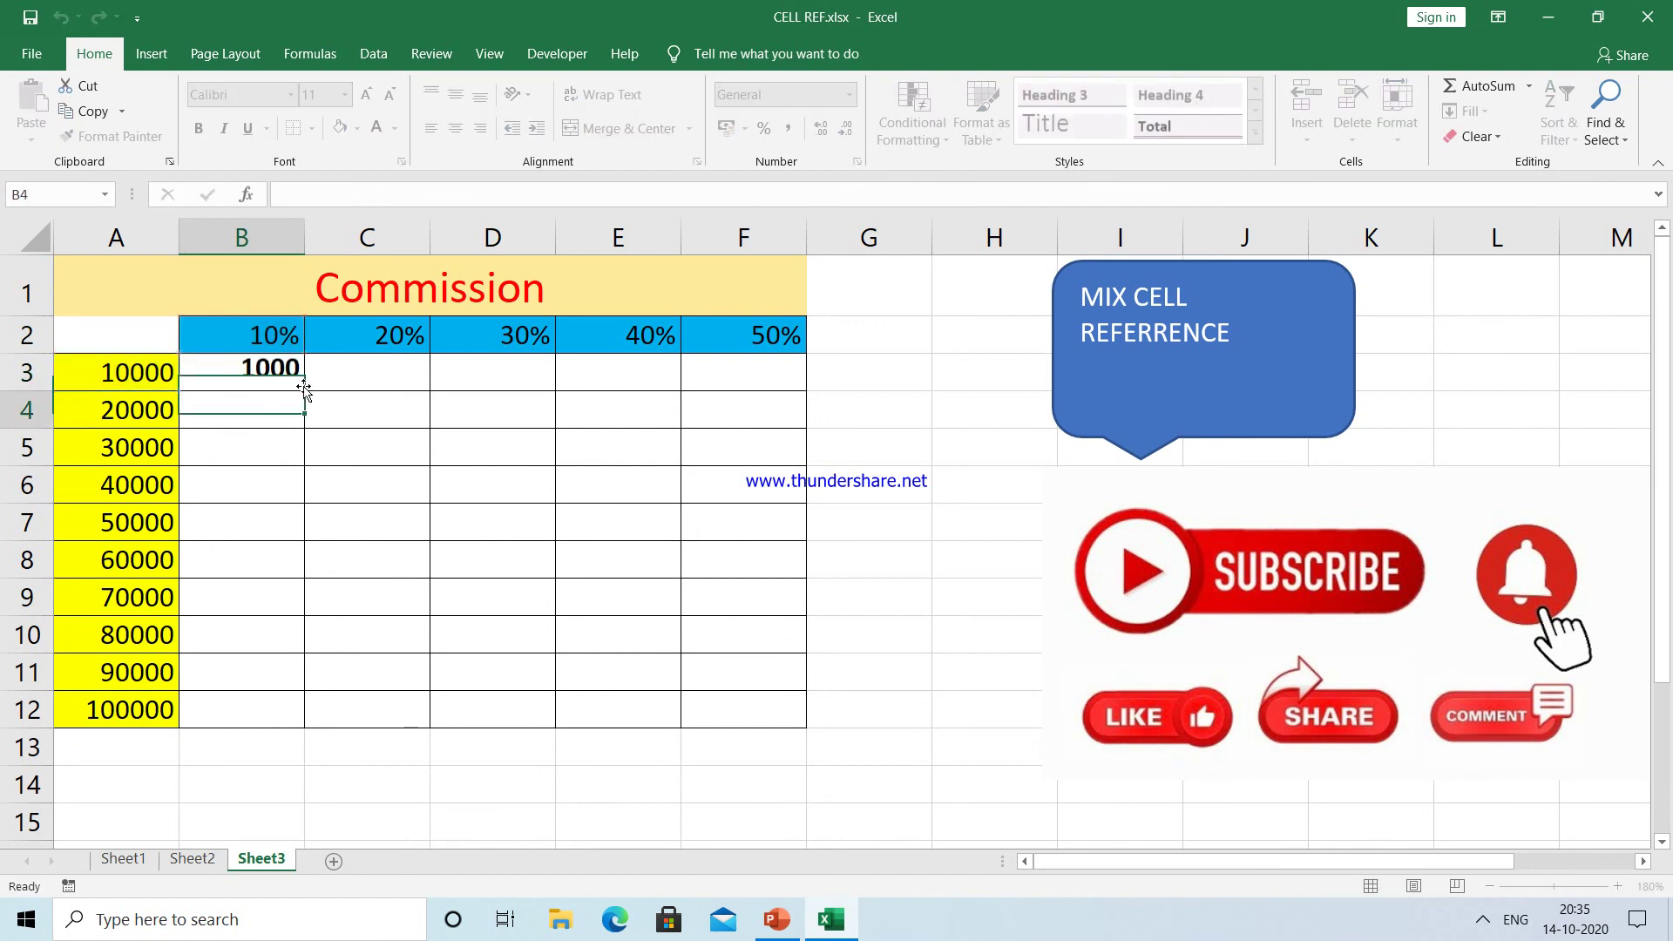
left_click(291, 375)
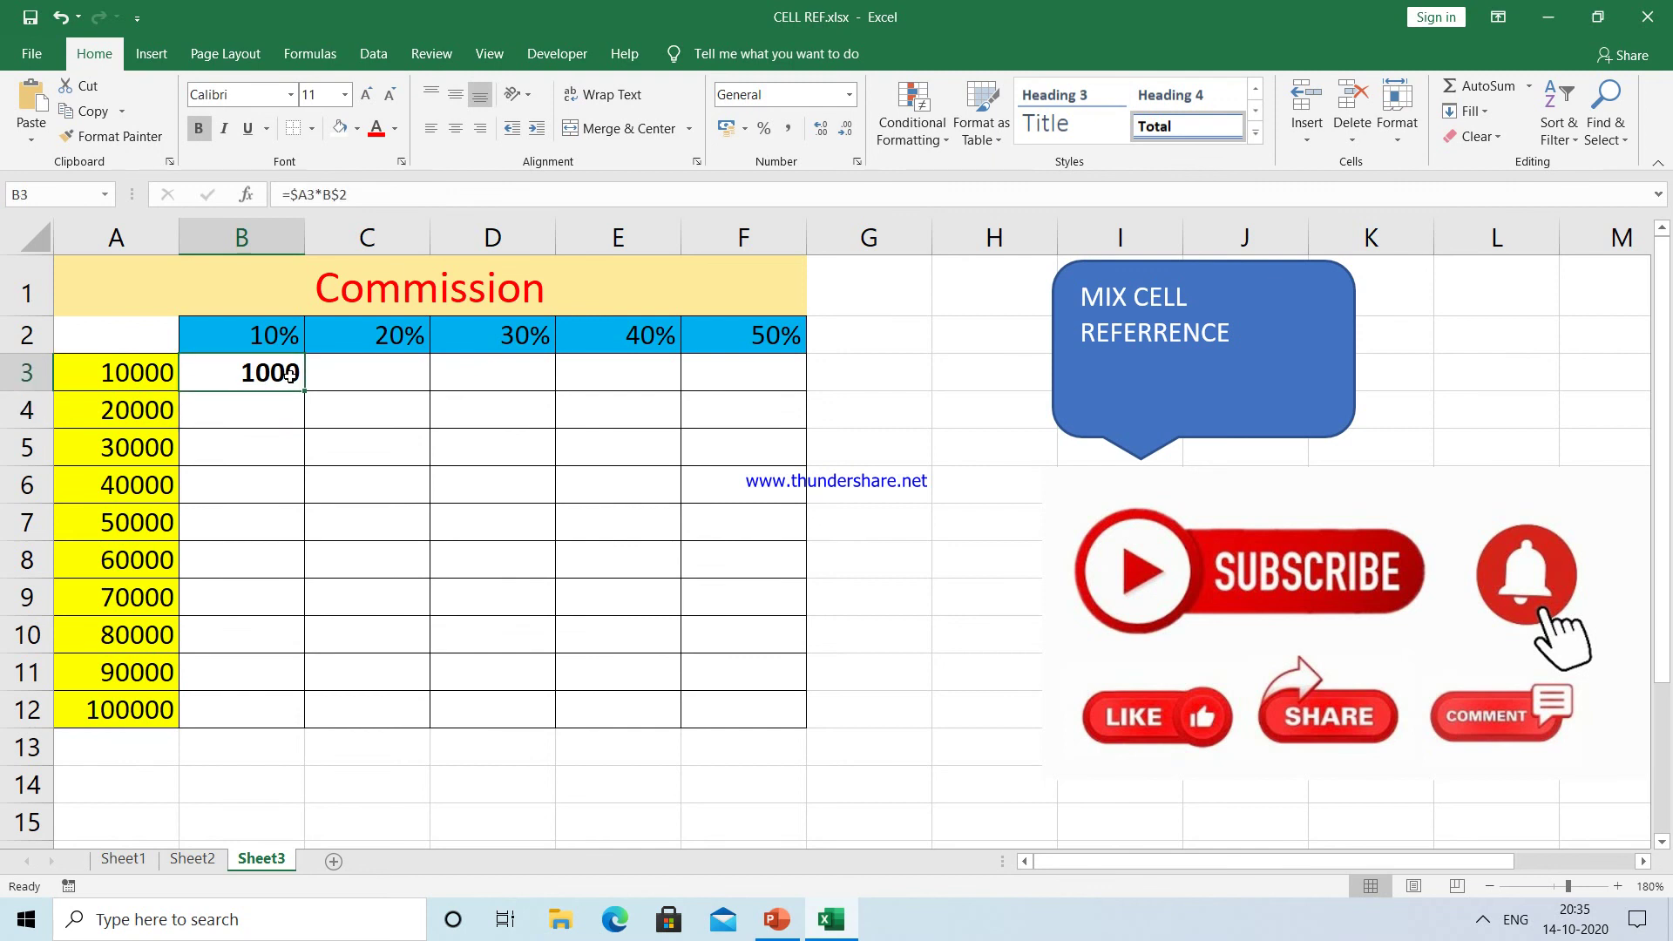
Fill B3's formula across to F3, confirm F3 reads =$A3*F$2, then fill down to row 12.
left_click_drag(304, 391, 759, 390)
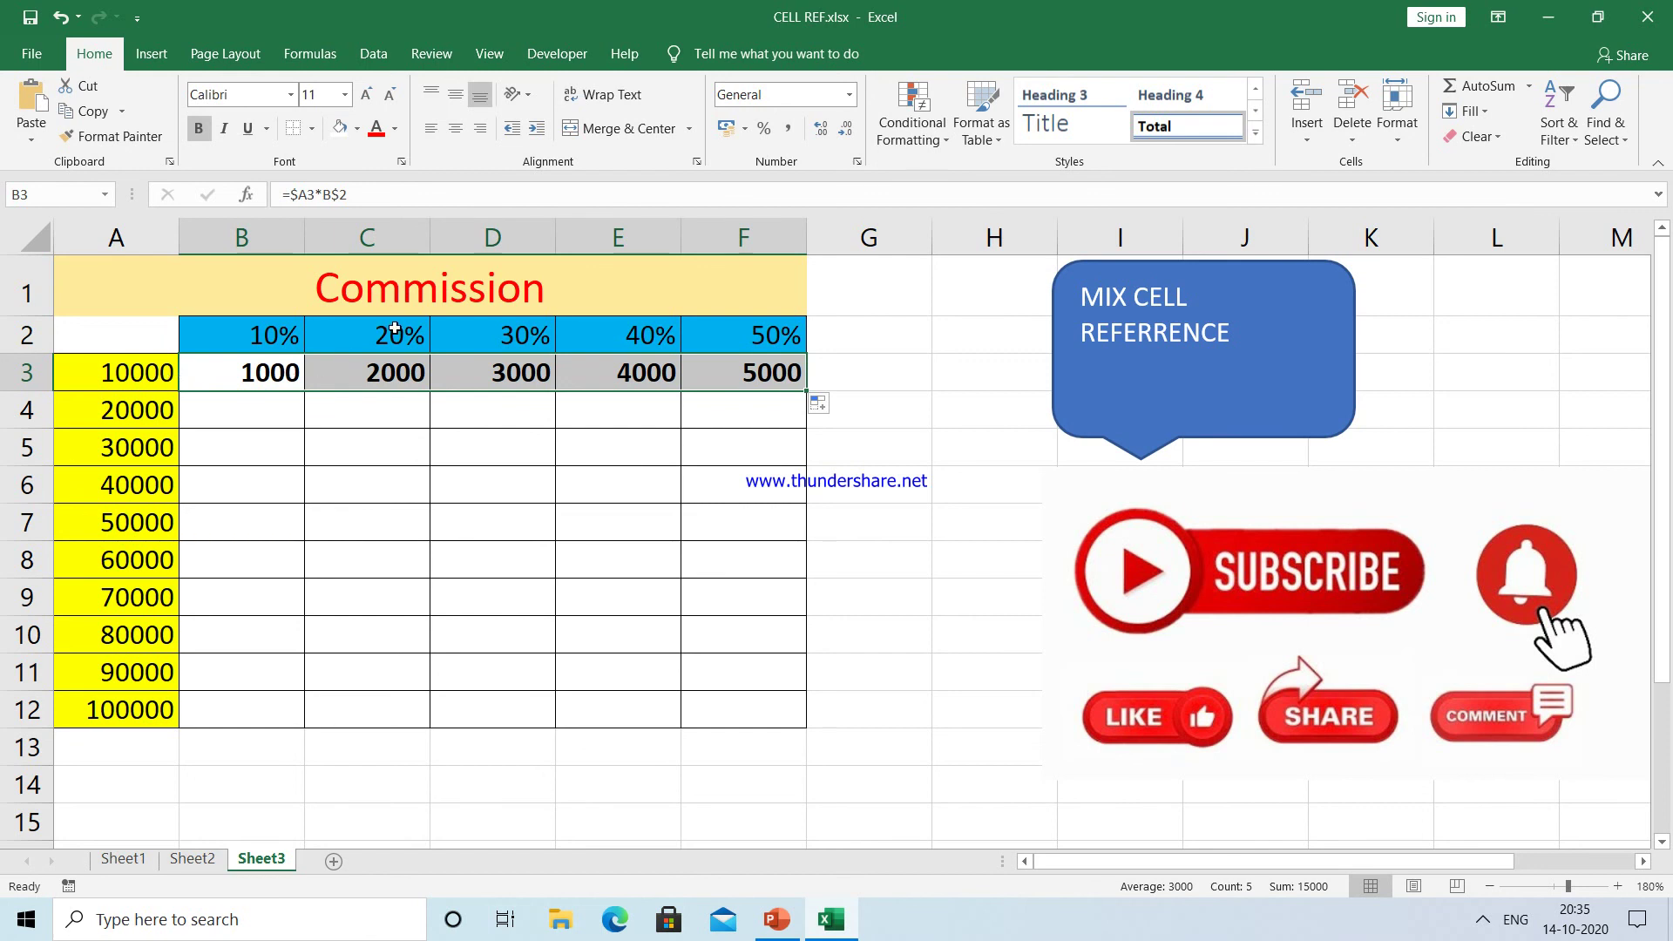
left_click(760, 372)
double_click(756, 372)
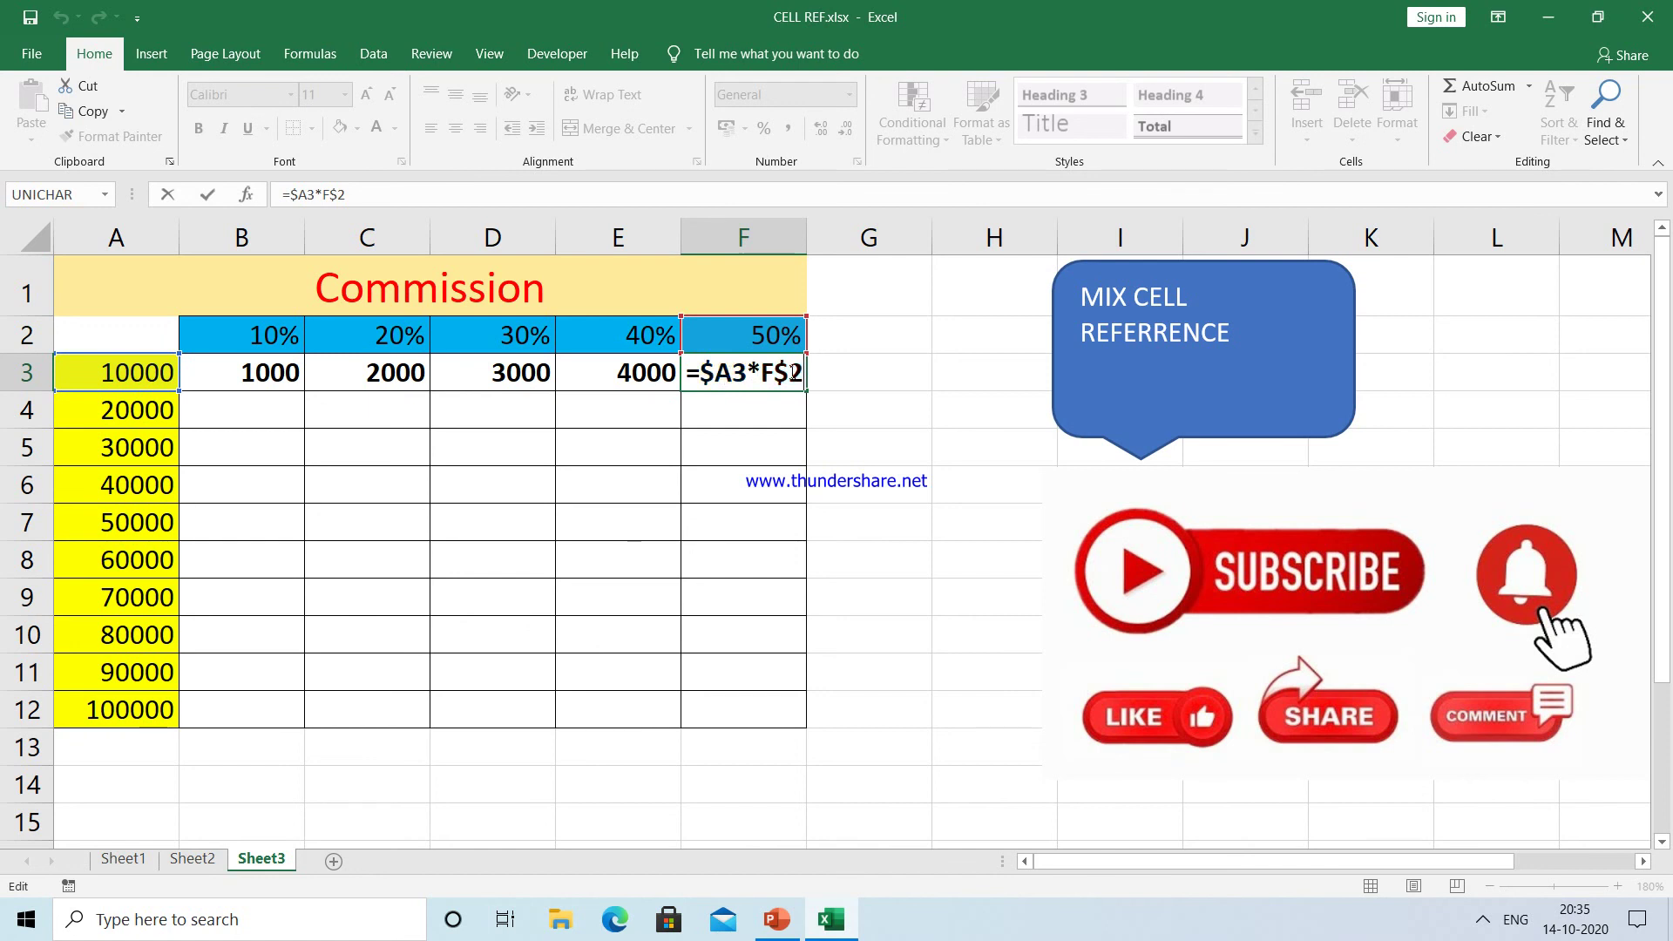
key("Return")
left_click(266, 381)
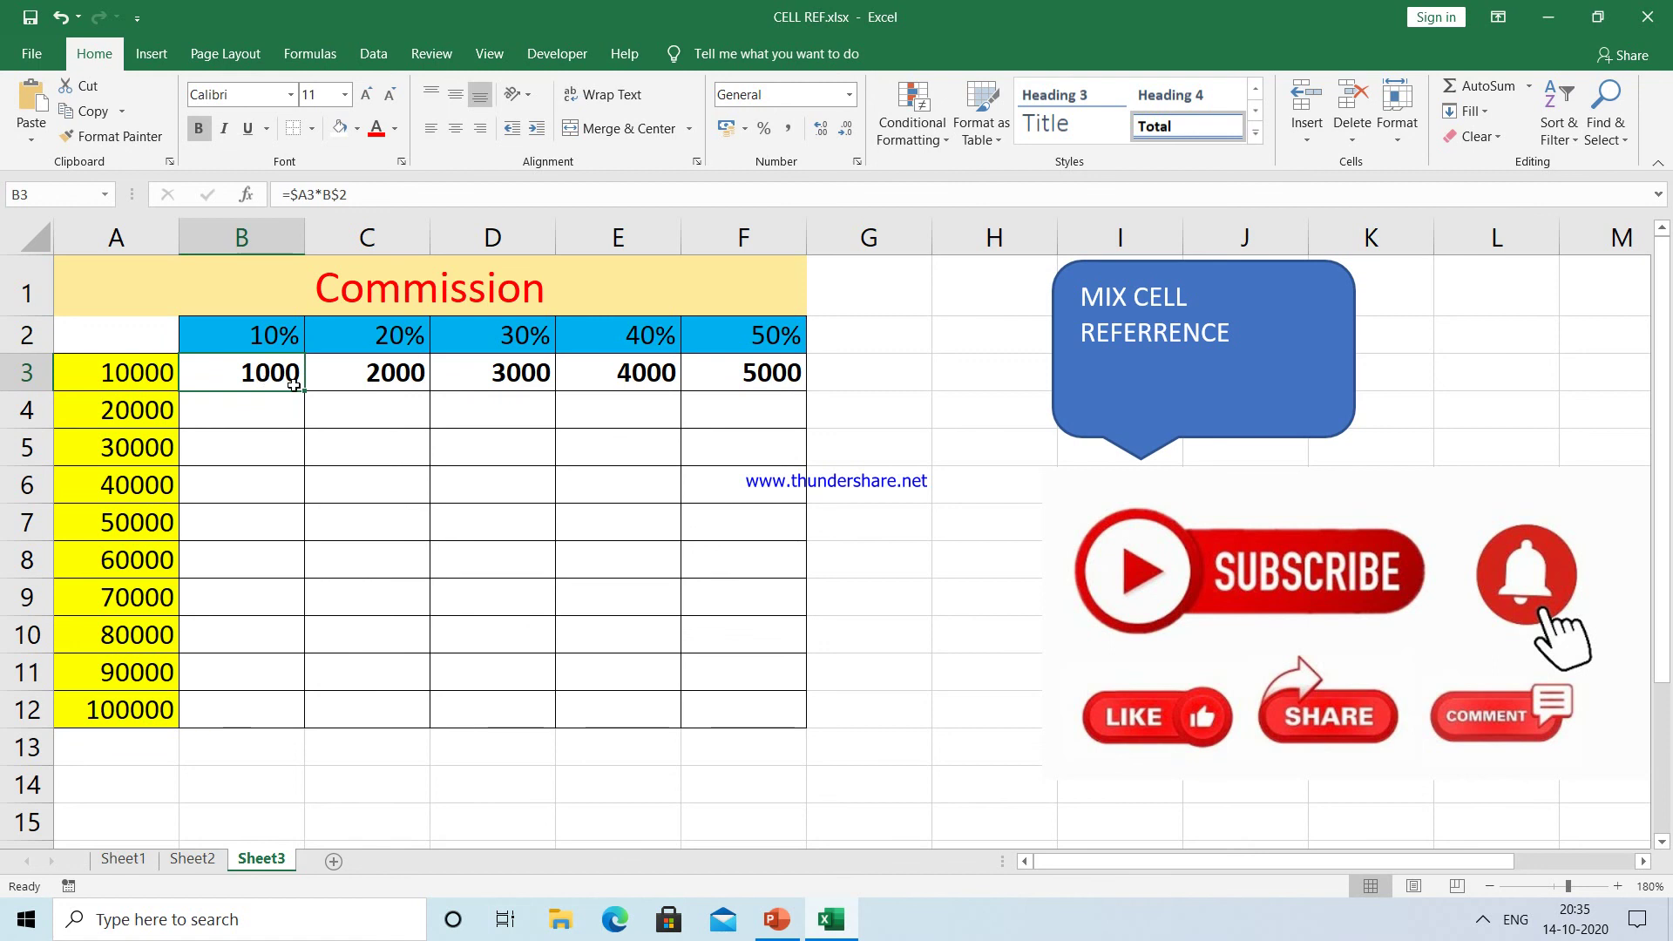
mouse_move(304, 391)
left_mouse_down()
mouse_move(272, 711)
mouse_move(762, 717)
left_mouse_up()
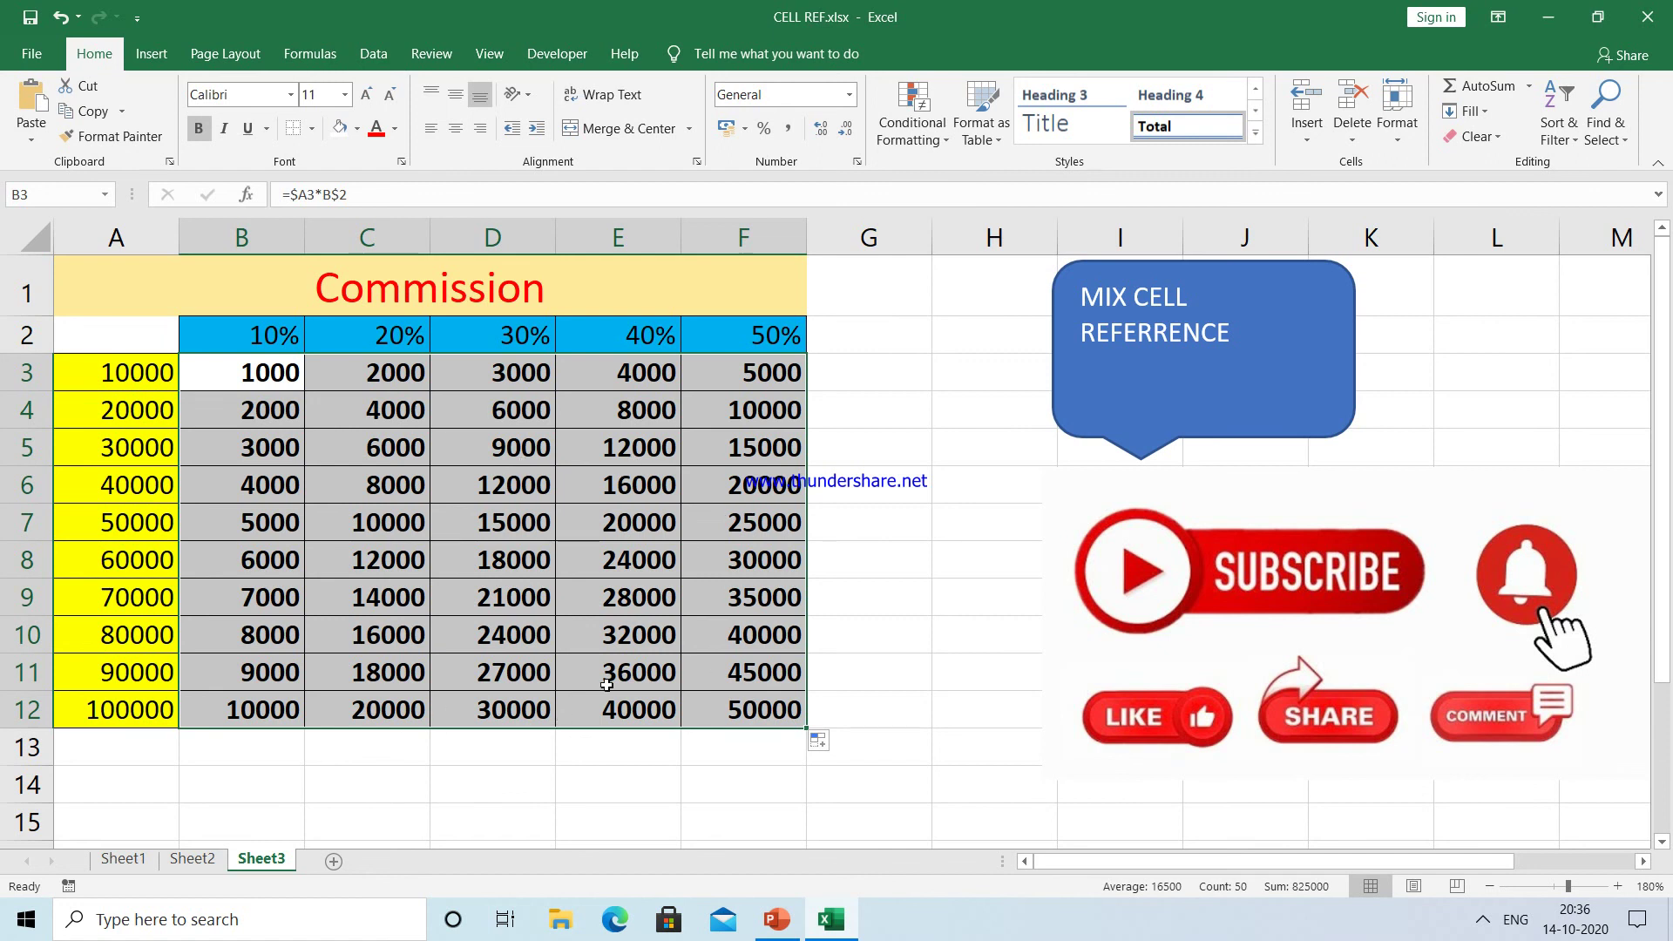
Confirm F12 holds =$A12*F$2 showing 50000, then show the hidden system-tray icons.
left_click(751, 711)
double_click(751, 711)
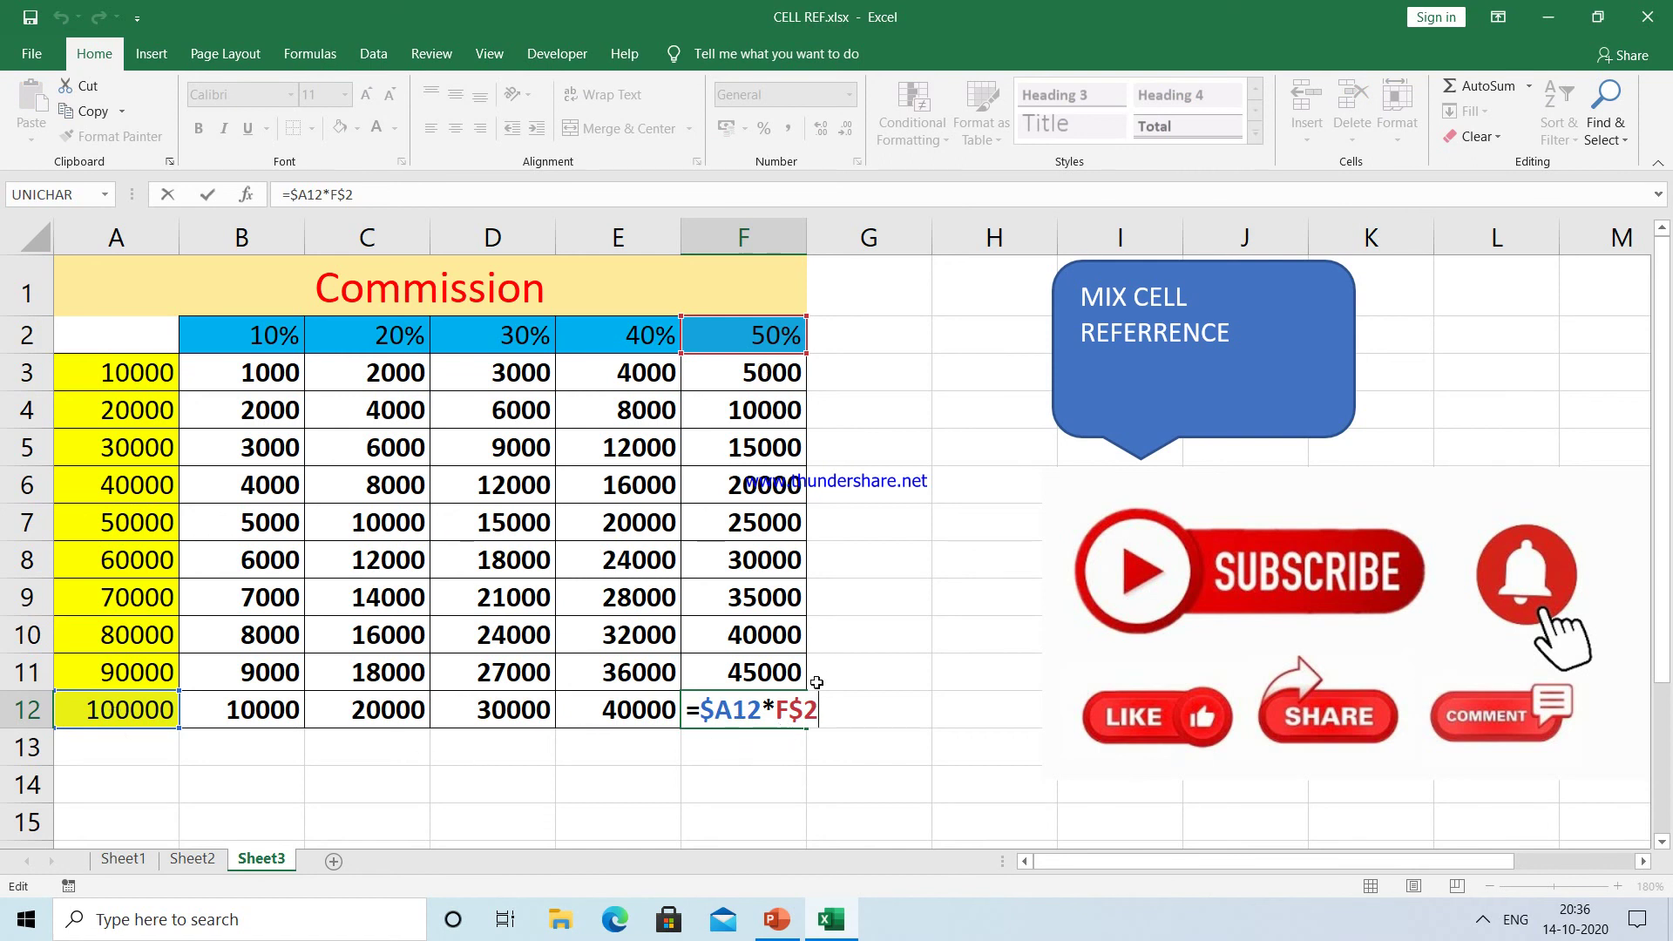
key("ctrl+Return")
key("Return")
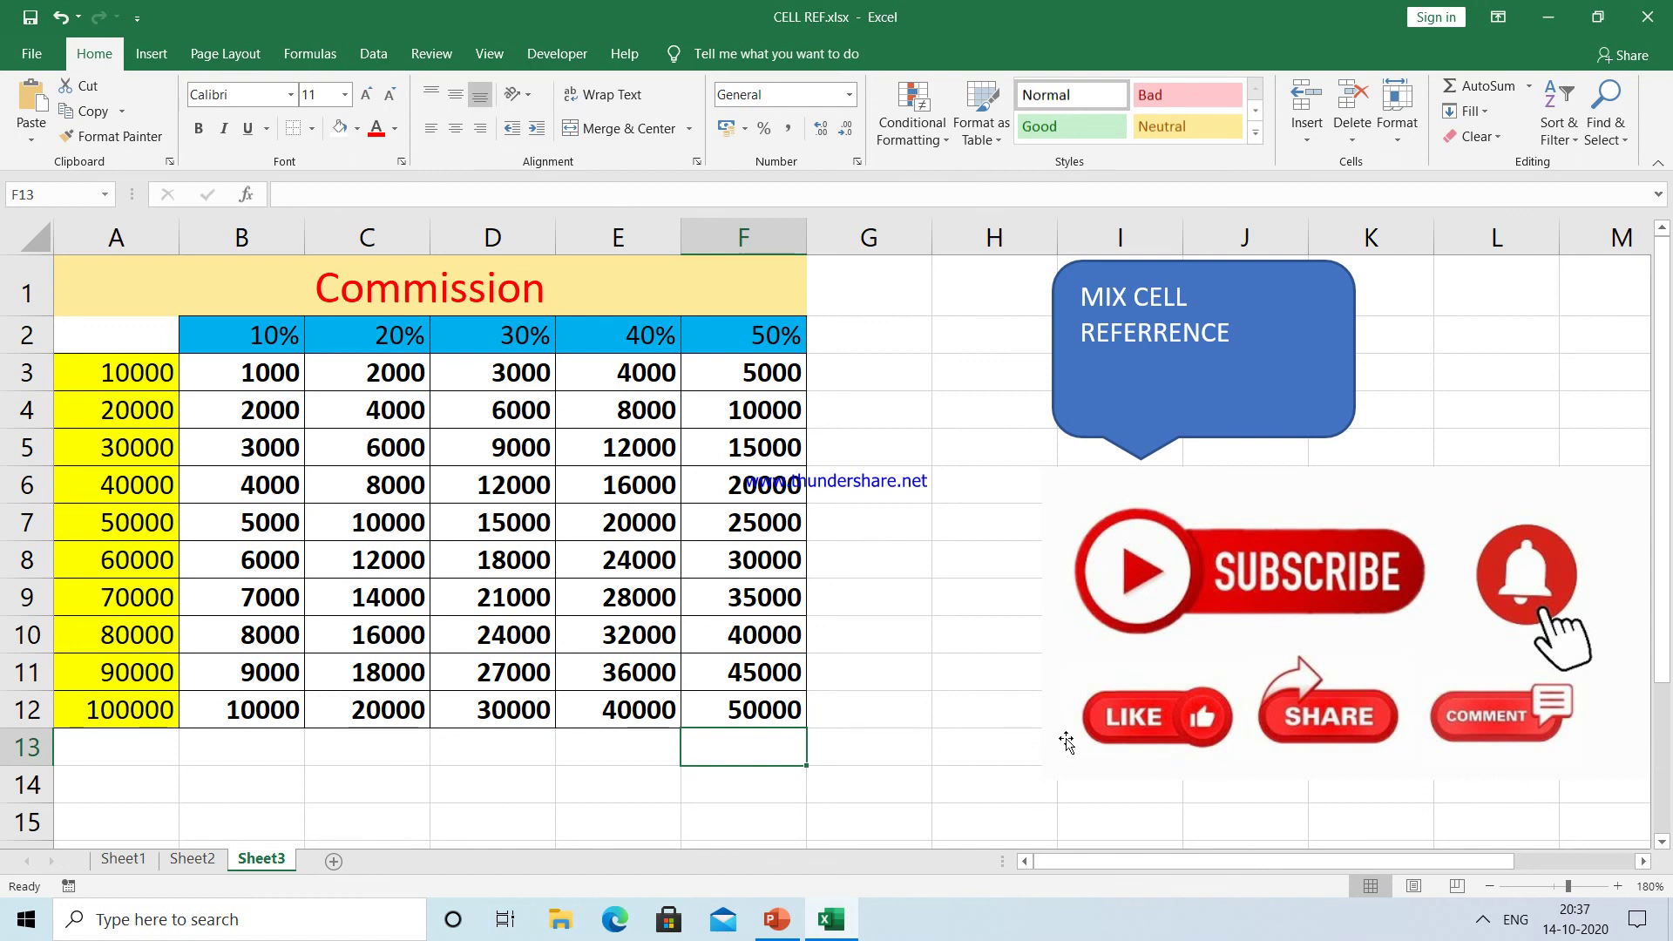
left_click(1479, 921)
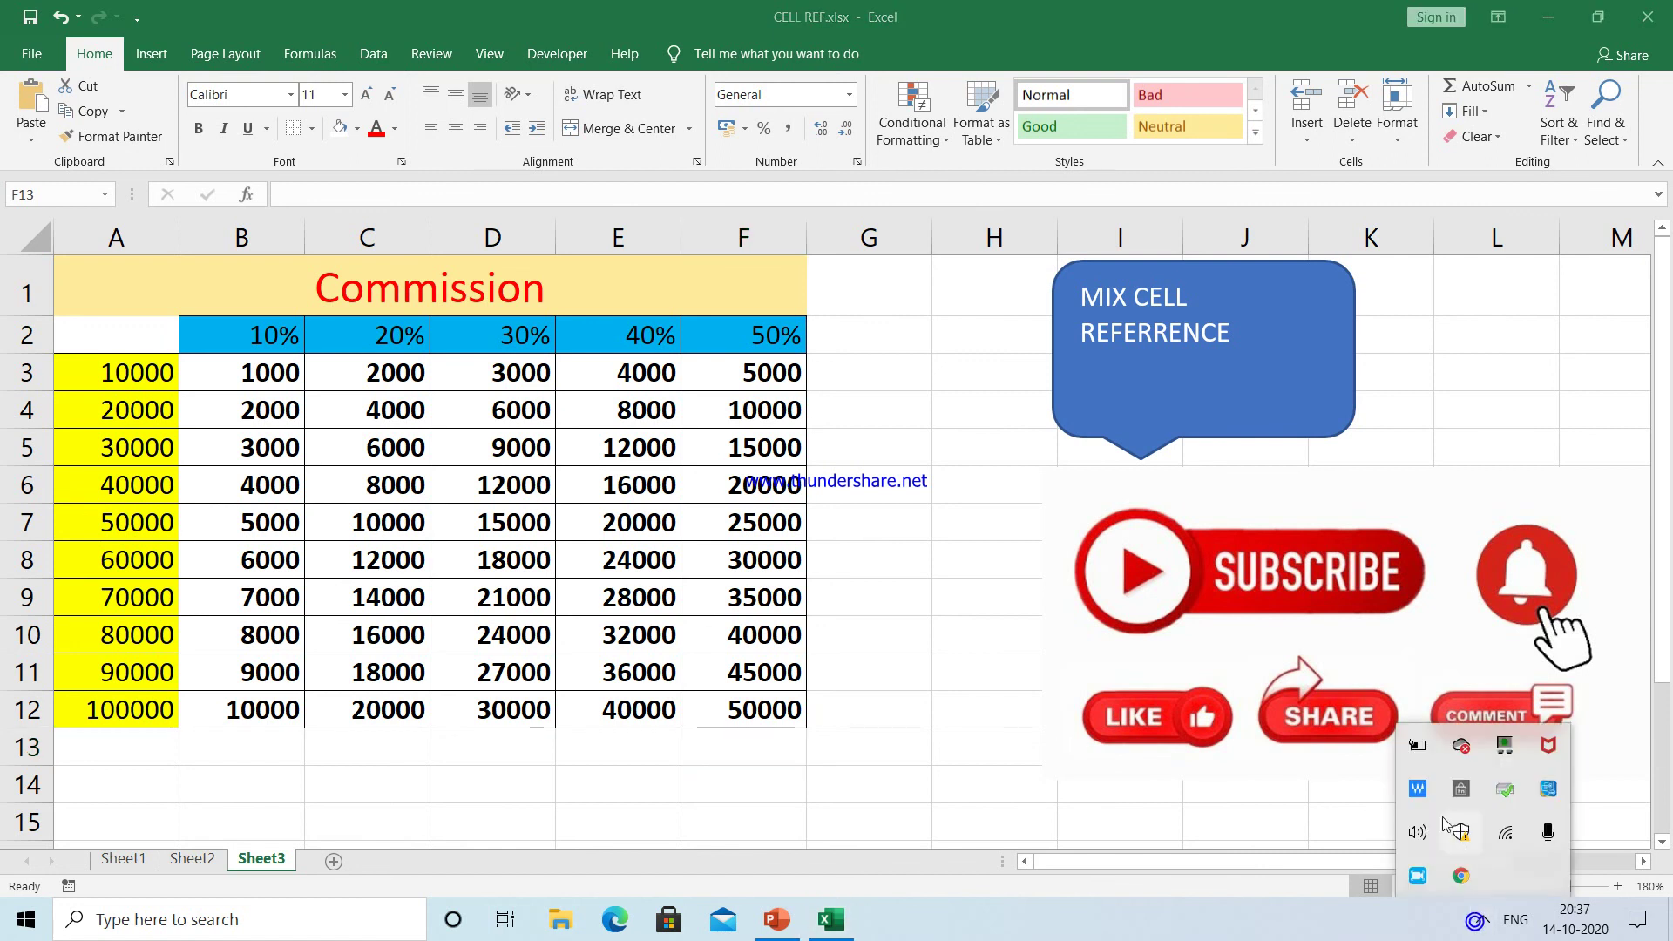